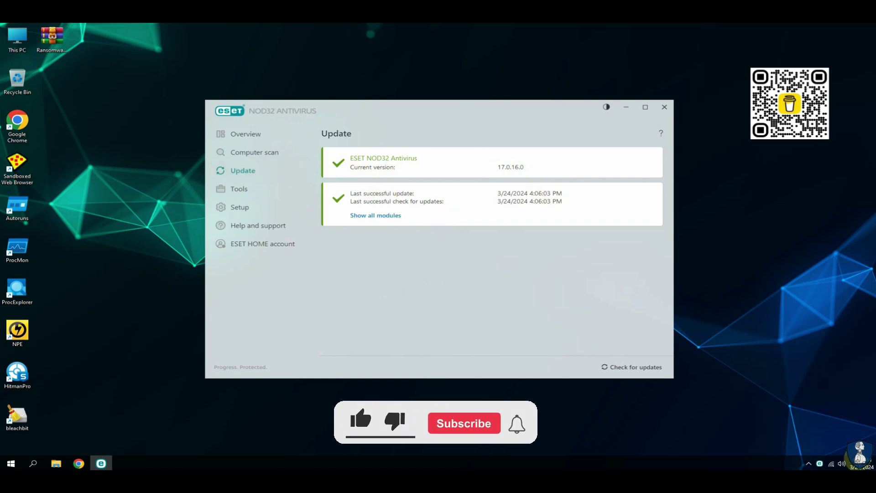
Review the Running processes list under Tools, selecting sbiesvc.exe and scrolling through the reputation data
click(253, 192)
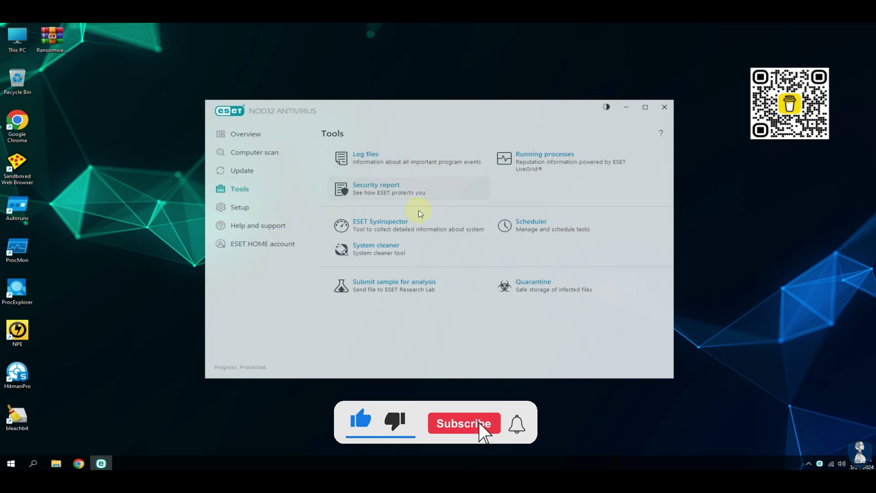
click(553, 154)
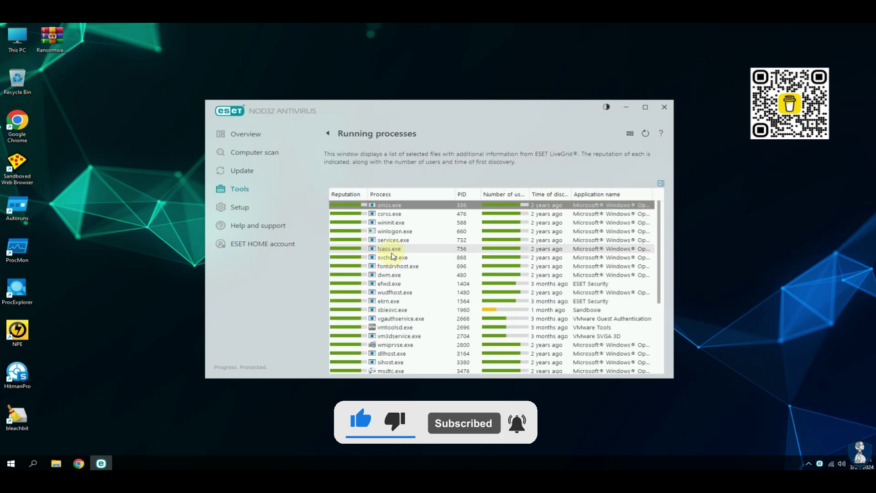
click(426, 311)
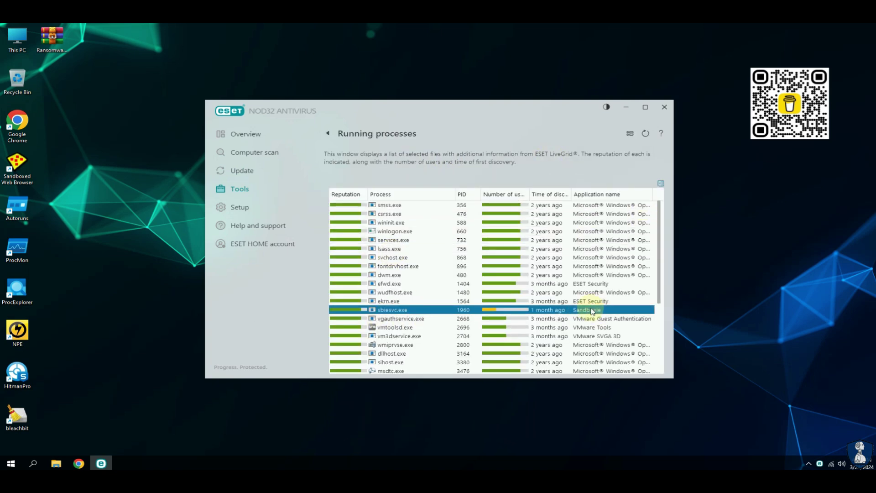
drag(662, 231, 658, 207)
Open the ESET SysInspector logs from Tools and return to the Tools page
click(328, 133)
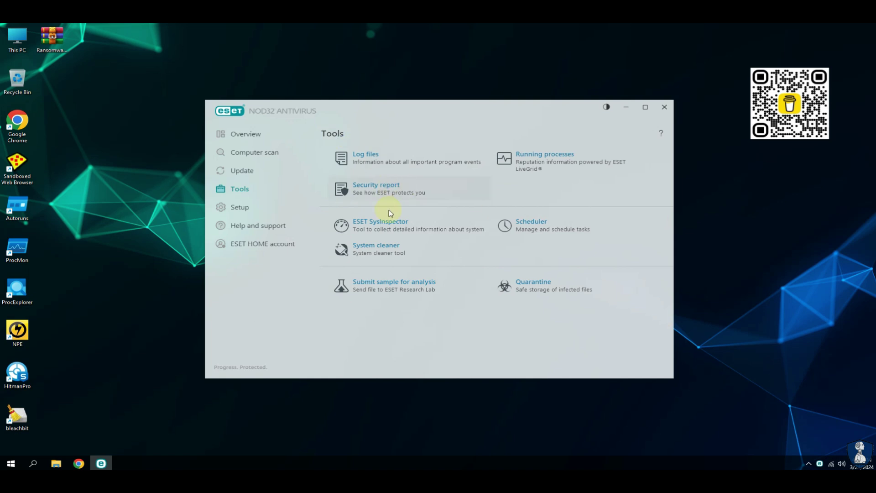
click(396, 232)
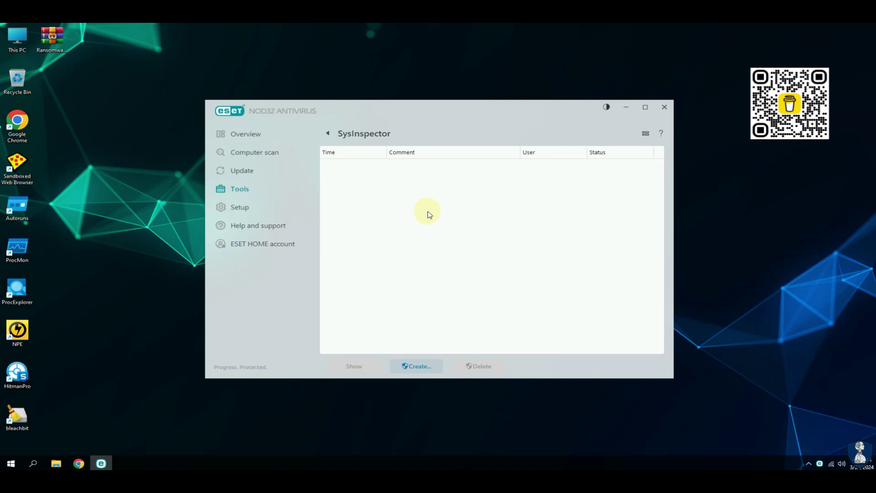
click(328, 133)
In System cleaner, view the changes under System appearance, System settings and Security settings
click(395, 251)
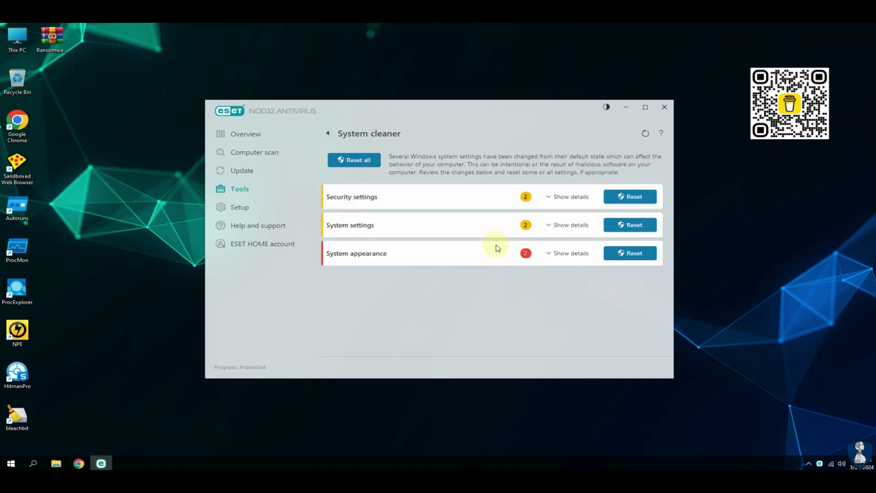
click(550, 255)
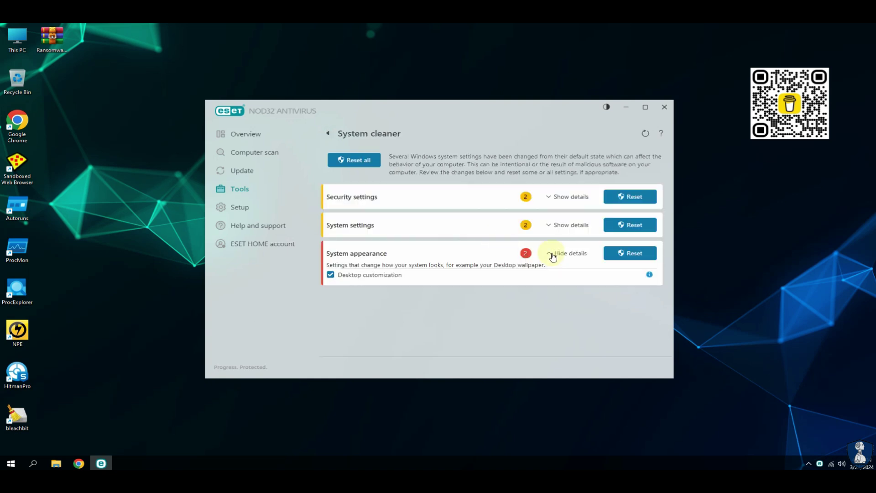
click(548, 256)
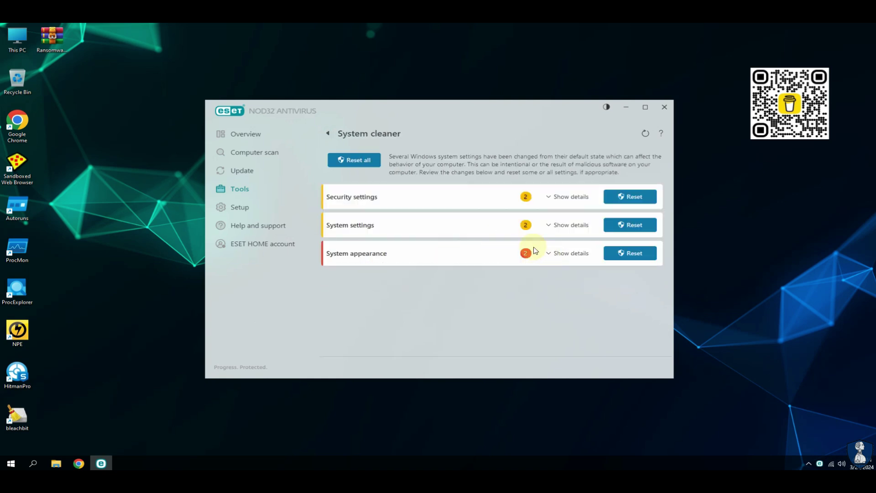
click(548, 227)
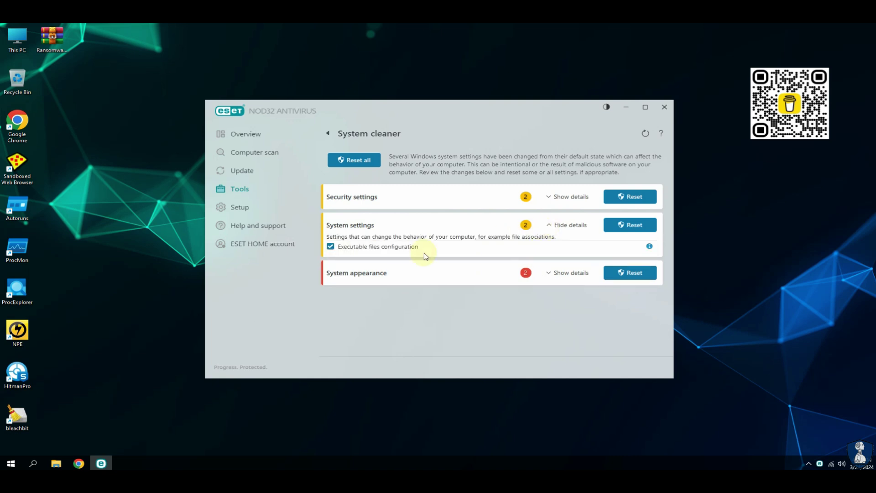
click(550, 225)
click(551, 196)
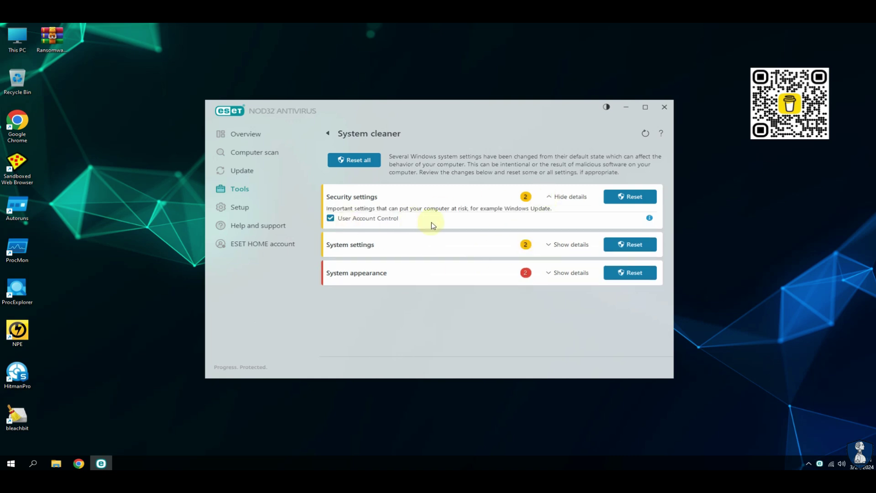
Open the Quarantine list and select all six quarantined files
click(328, 133)
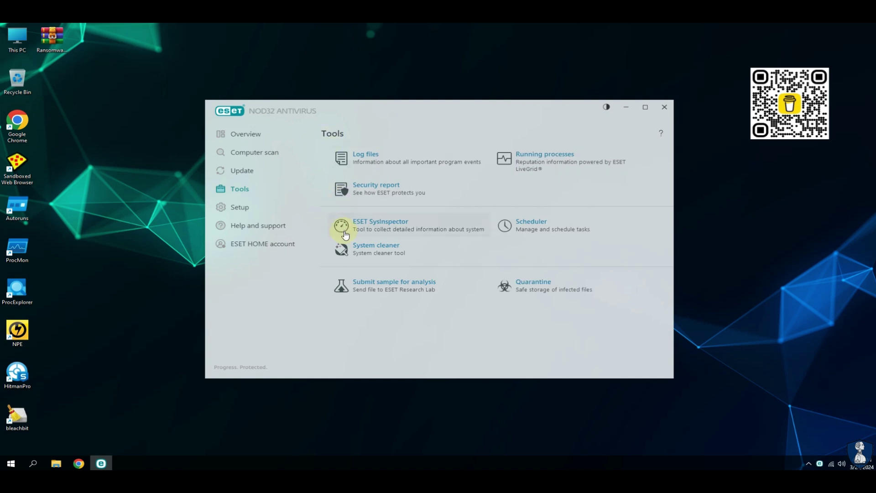
click(542, 290)
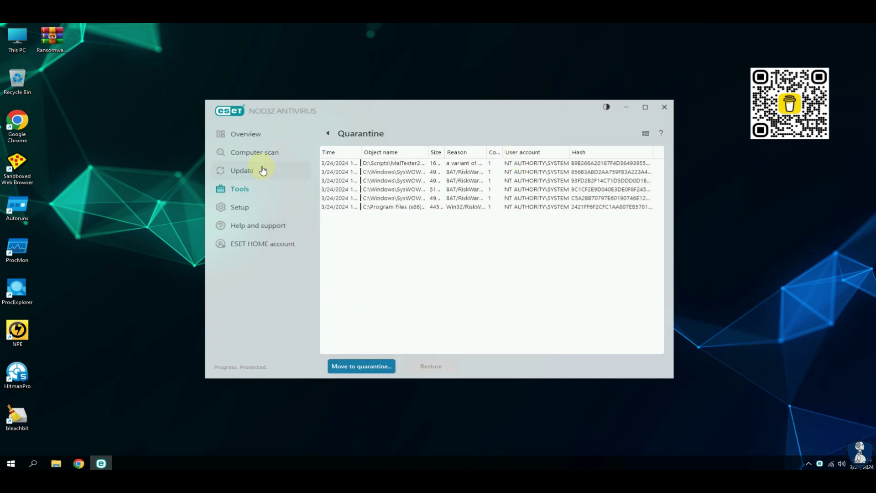
key(Down)
key(ctrl+a)
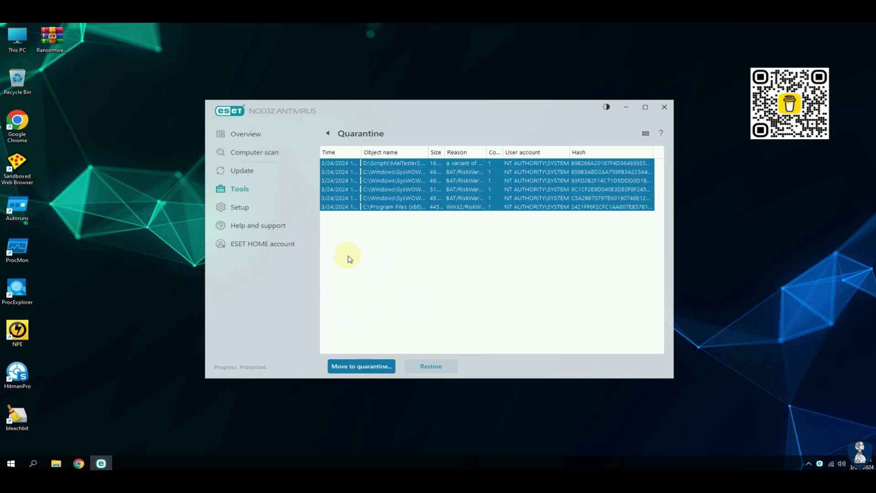
click(372, 371)
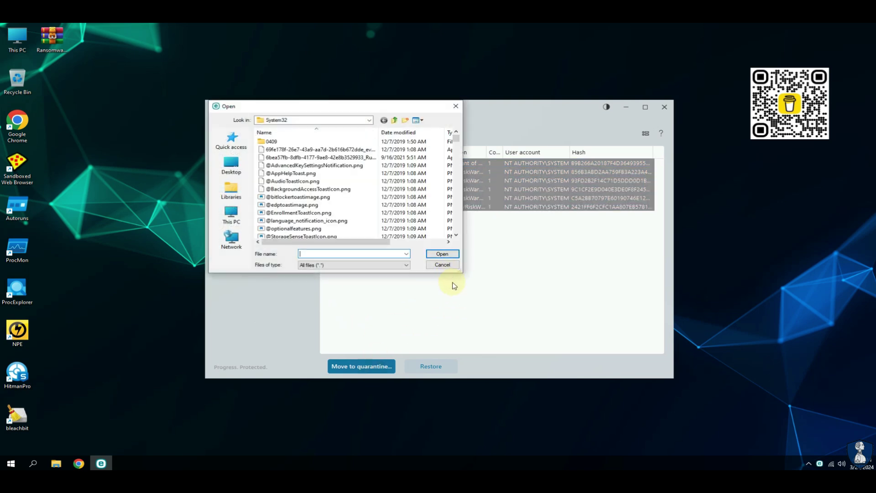
click(449, 267)
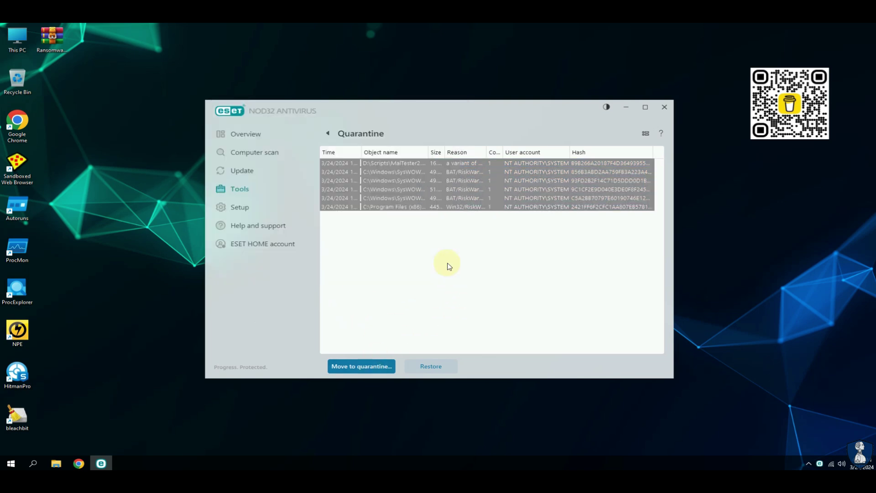
Permanently delete the six selected files from quarantine, then go to the Setup page
right_click(413, 190)
click(446, 229)
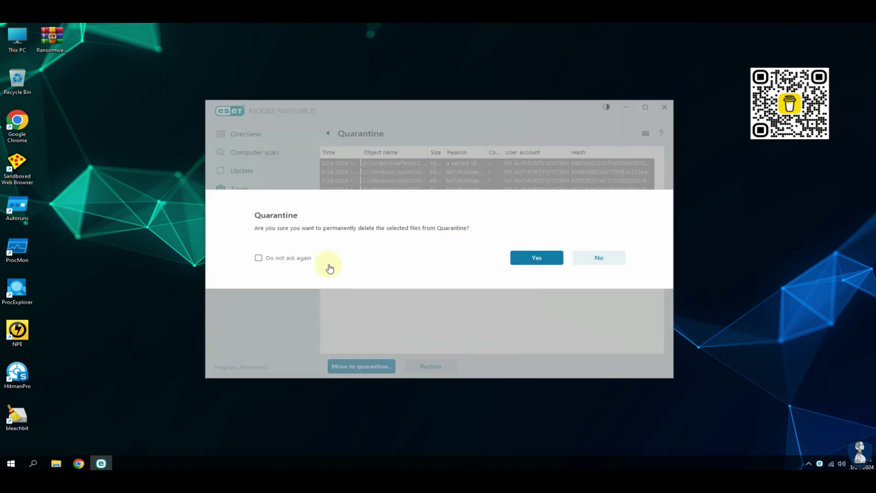
click(525, 260)
click(267, 215)
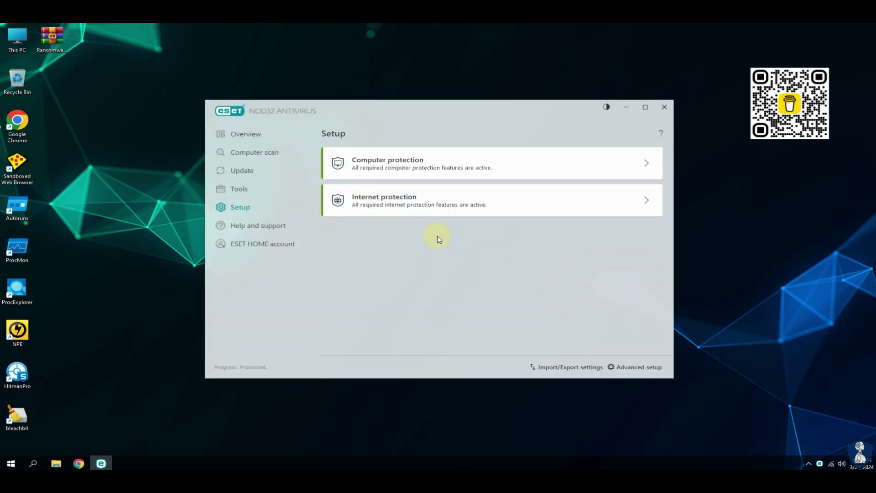
Open the Real-time file system protection advanced settings and expand its ThreatSense section
click(399, 165)
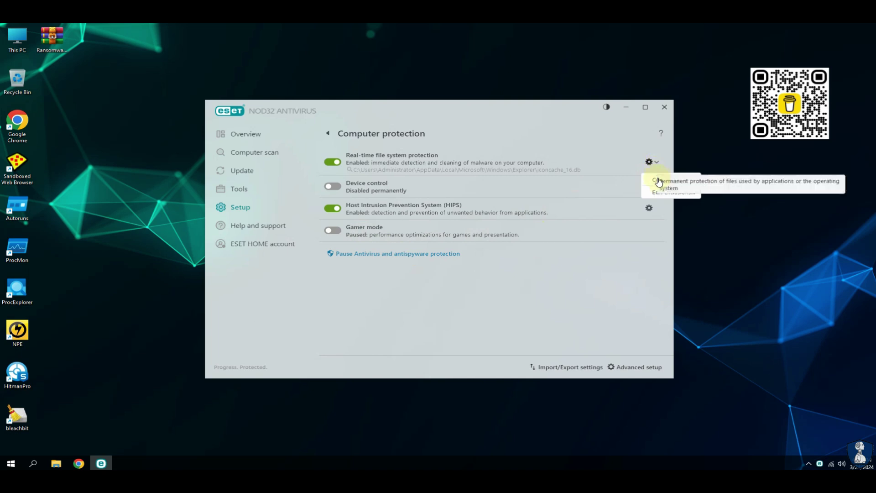
click(657, 183)
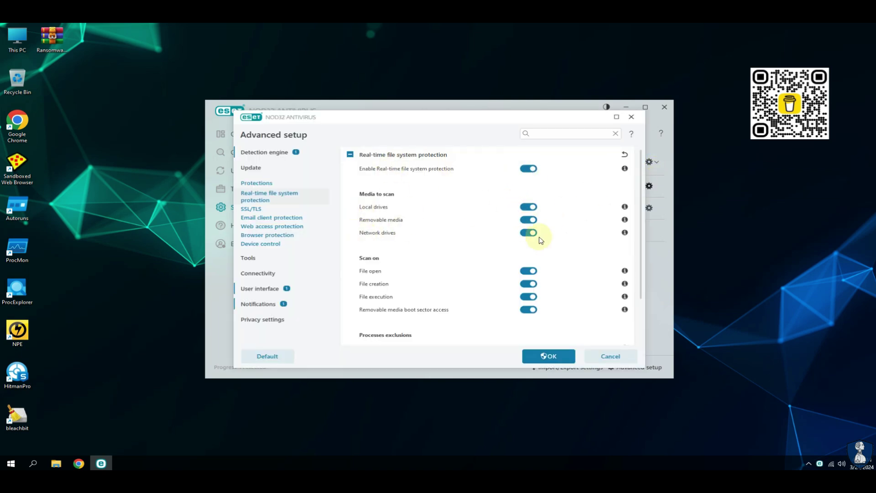
drag(640, 276, 642, 339)
click(376, 315)
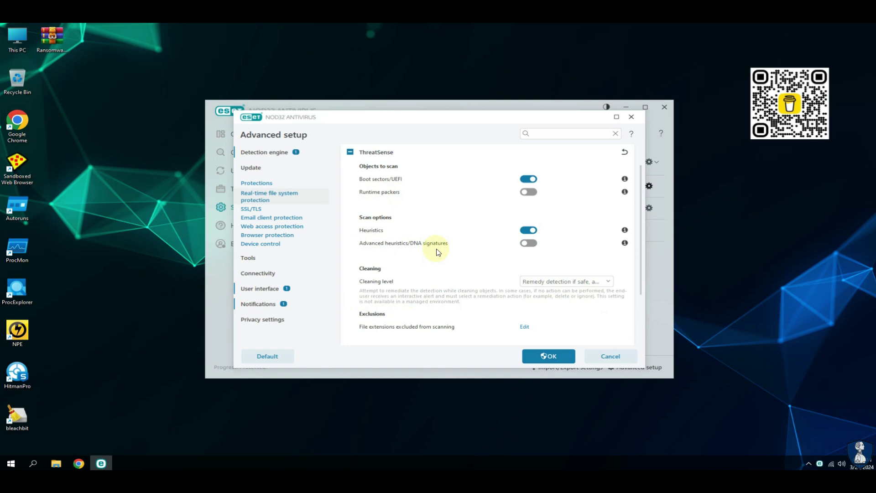
Expand the Limits and Additional ThreatSense parameters sections
drag(642, 252, 641, 321)
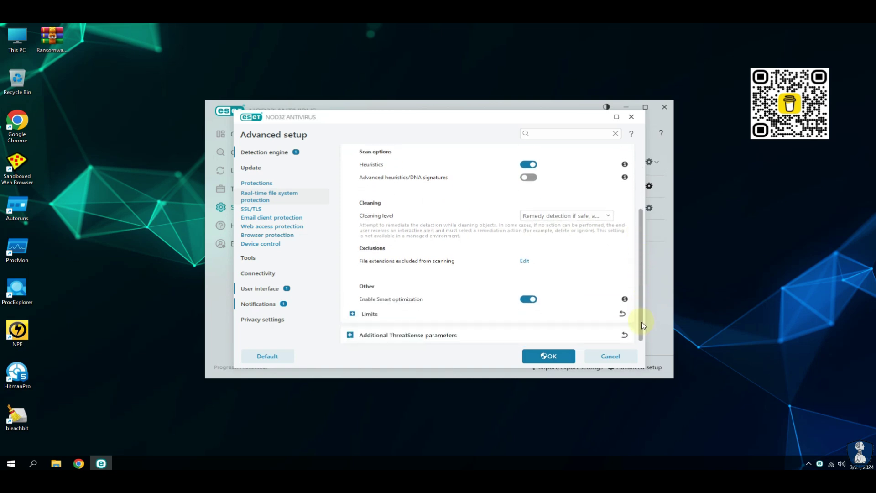
click(368, 315)
drag(641, 274, 642, 332)
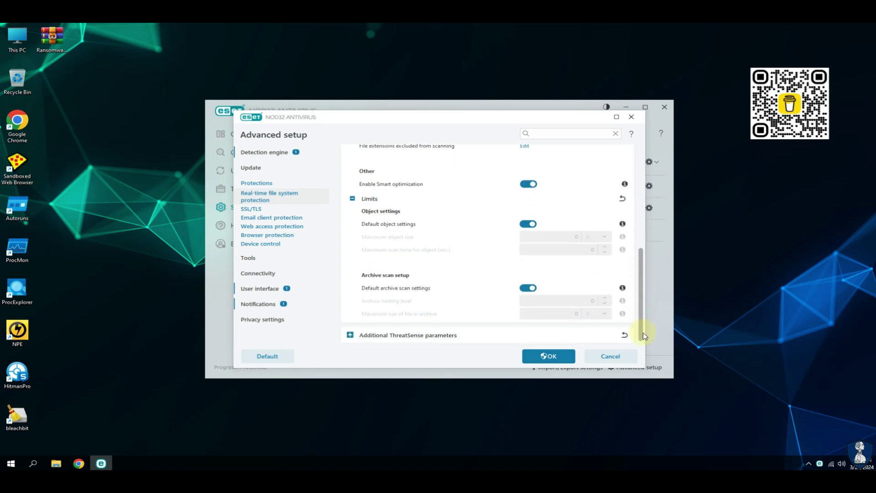
click(405, 334)
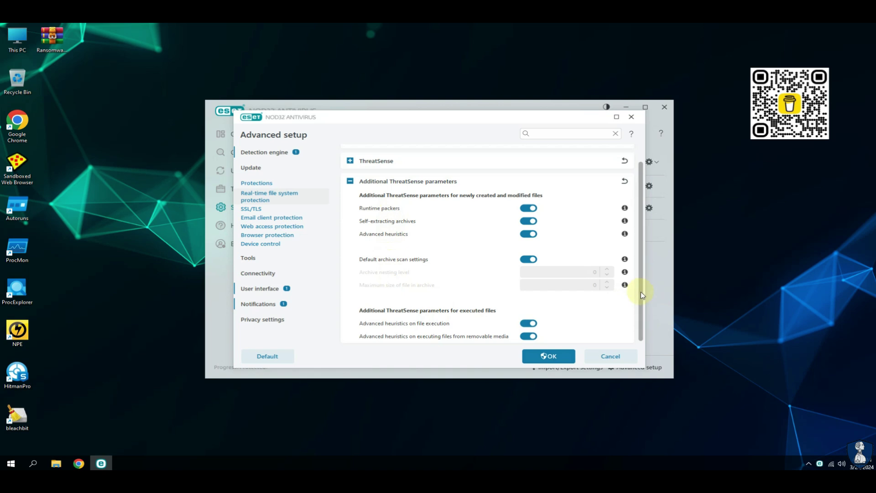
Browse the Detection responses and SSL/TLS settings in Advanced setup
click(255, 185)
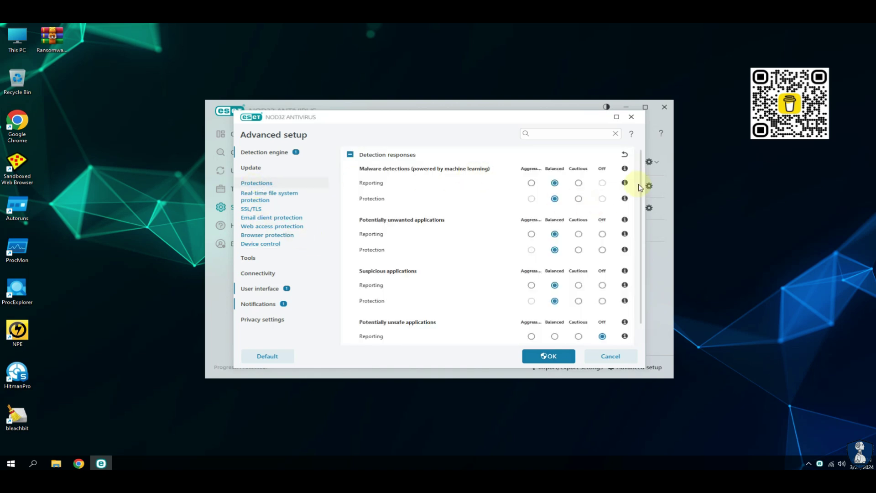
scroll(640, 185, down, 1)
click(269, 208)
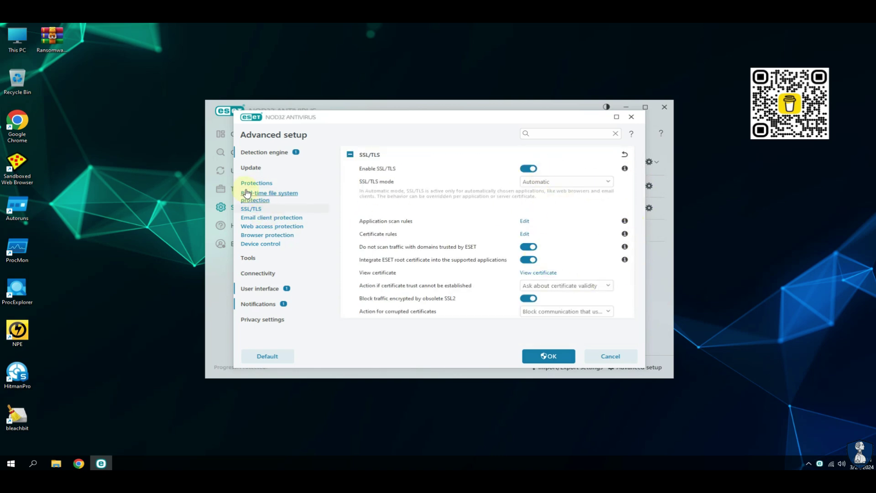
In Email client protection, expand Mailbox protection, Integrations and Response options
click(248, 219)
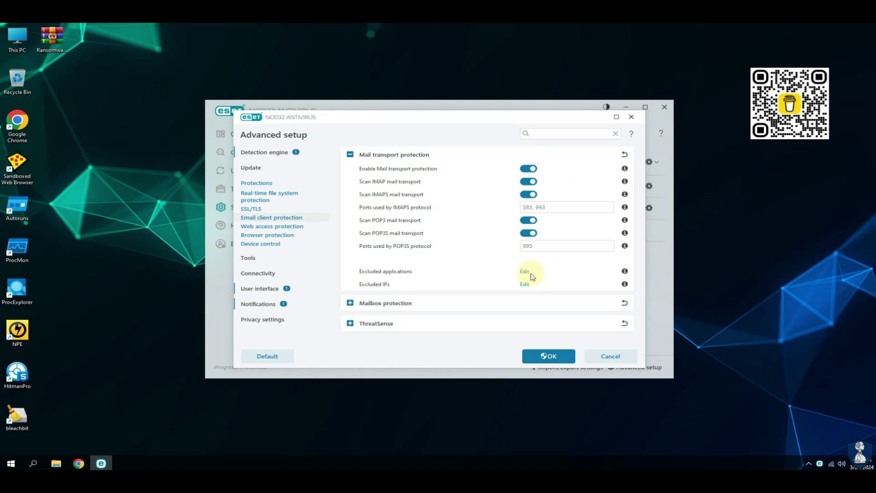
click(424, 302)
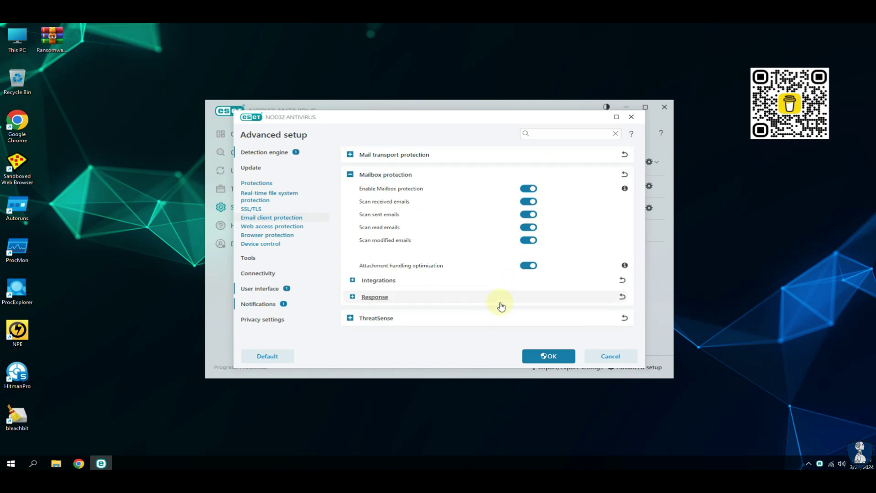
click(381, 280)
click(351, 322)
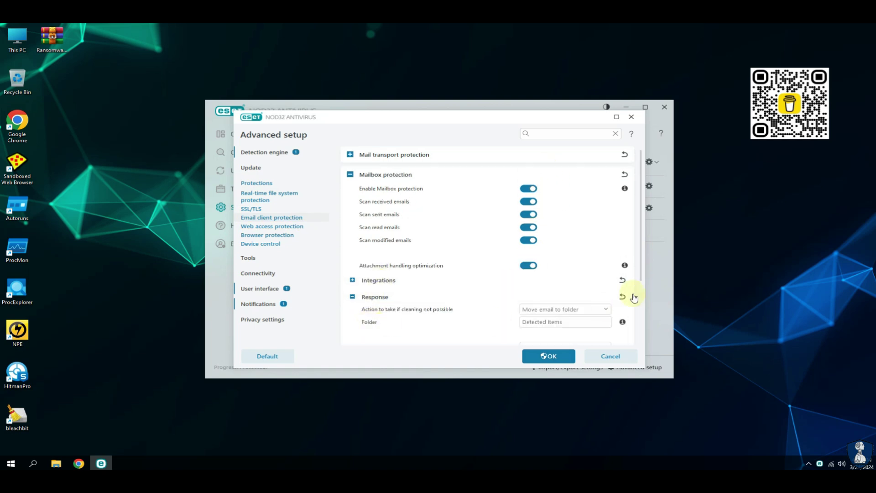
scroll(636, 292, down, 3)
scroll(638, 328, down, 1)
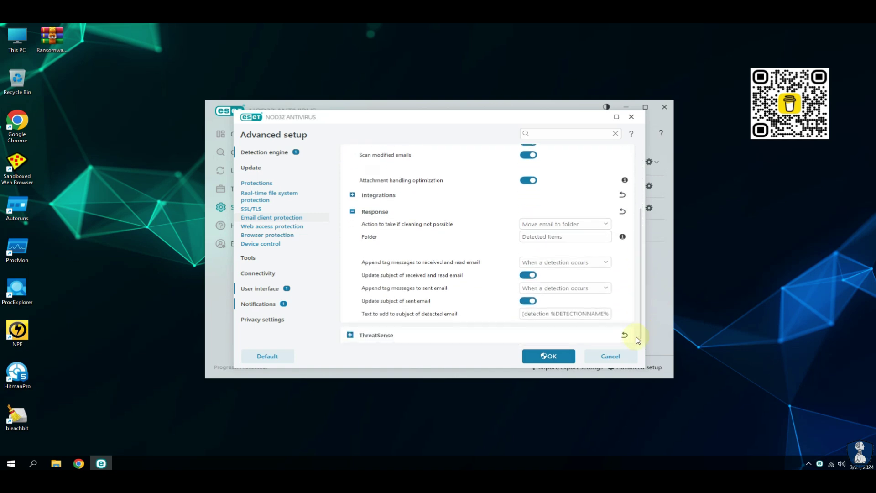
Expand the email ThreatSense scanning settings and their Limits section
click(376, 335)
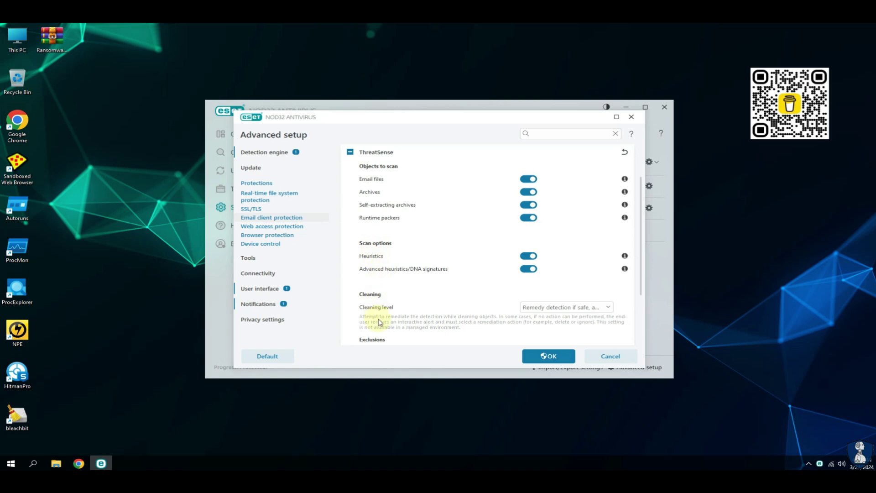
drag(640, 293, 641, 328)
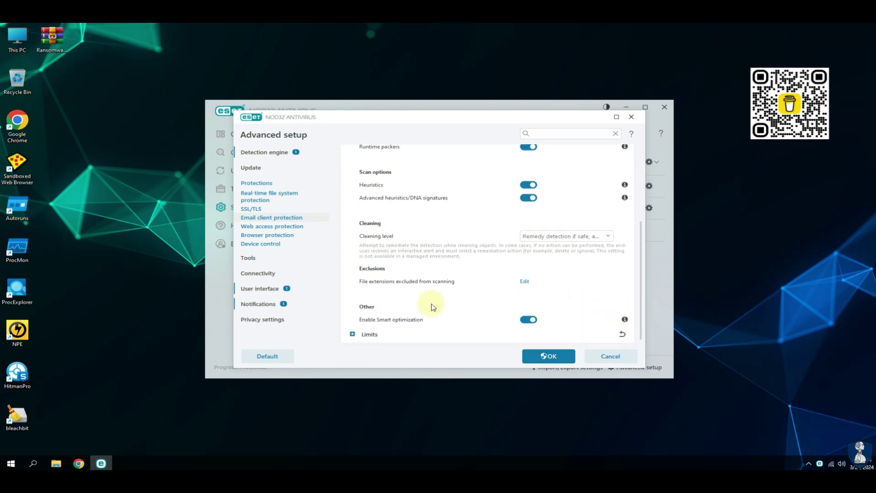
click(390, 333)
drag(640, 262, 642, 319)
Review Web access protection's URL lists, HTTP(S) scanning and ThreatSense, then Browser protection and Device control
click(273, 227)
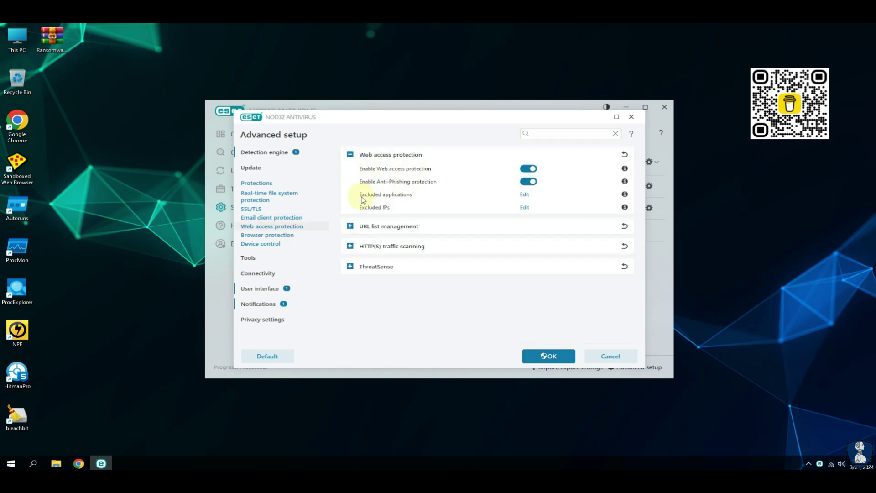
click(391, 226)
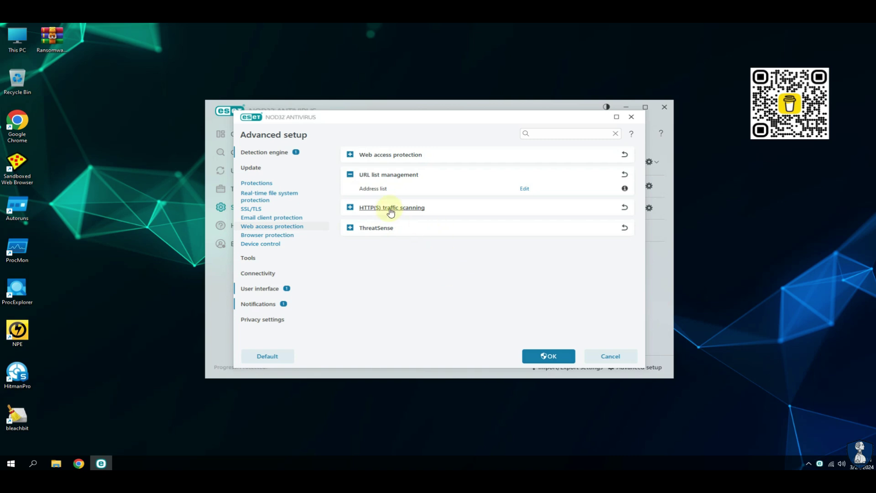
click(390, 209)
click(370, 256)
drag(639, 231, 639, 313)
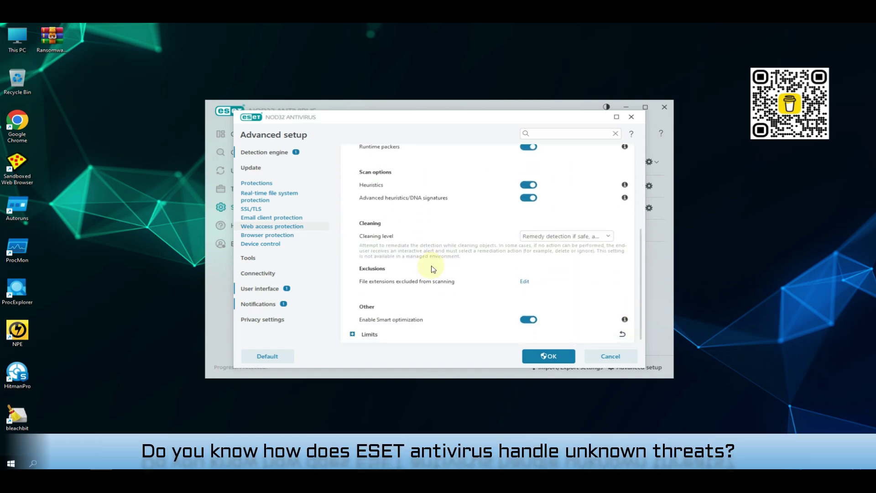
drag(640, 265, 641, 314)
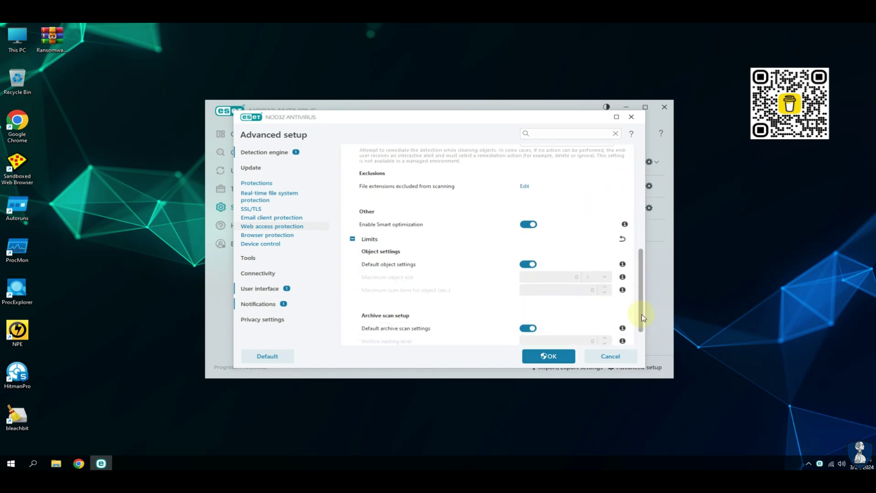
click(259, 236)
key(Down)
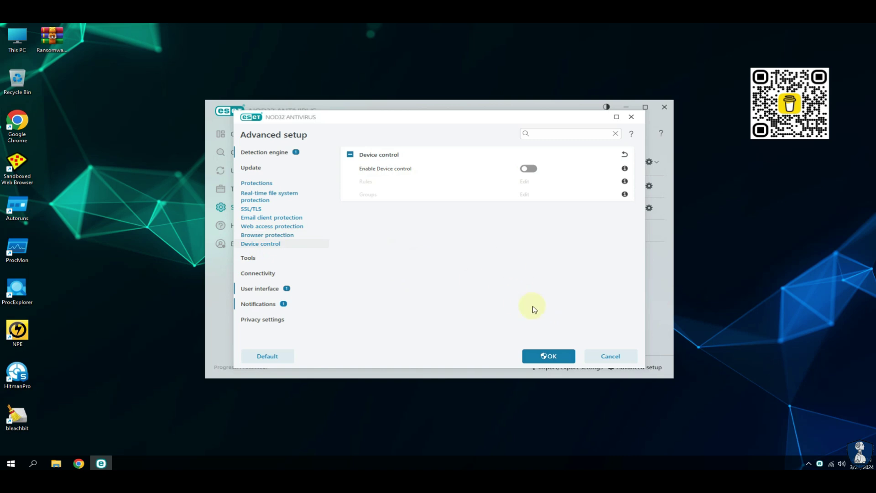
View the Tools settings with ESET CMD, then the Diagnostics and Connectivity proxy settings
click(256, 258)
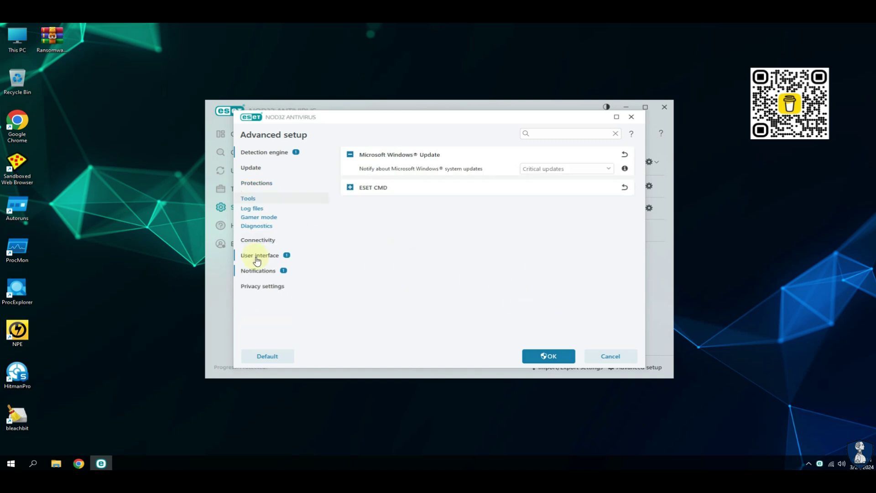
click(351, 188)
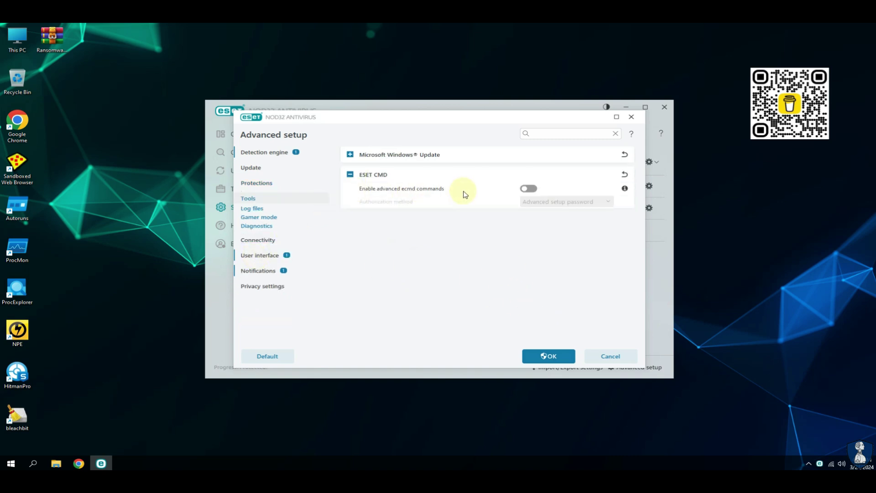
click(263, 227)
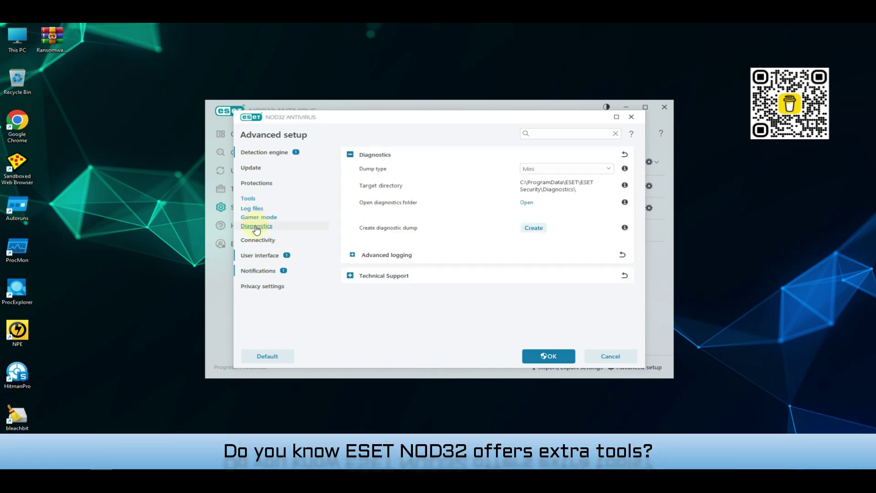
click(258, 240)
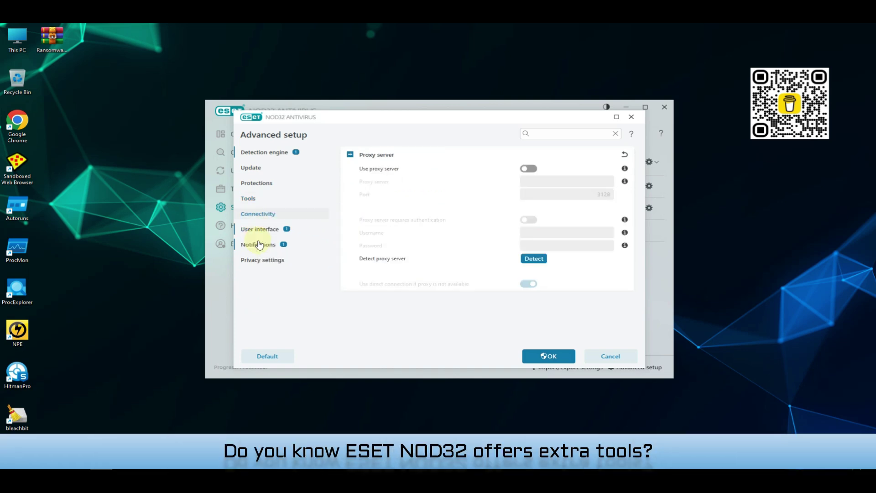
Review User interface access password options and the Desktop notifications and Interactive alerts options
click(262, 234)
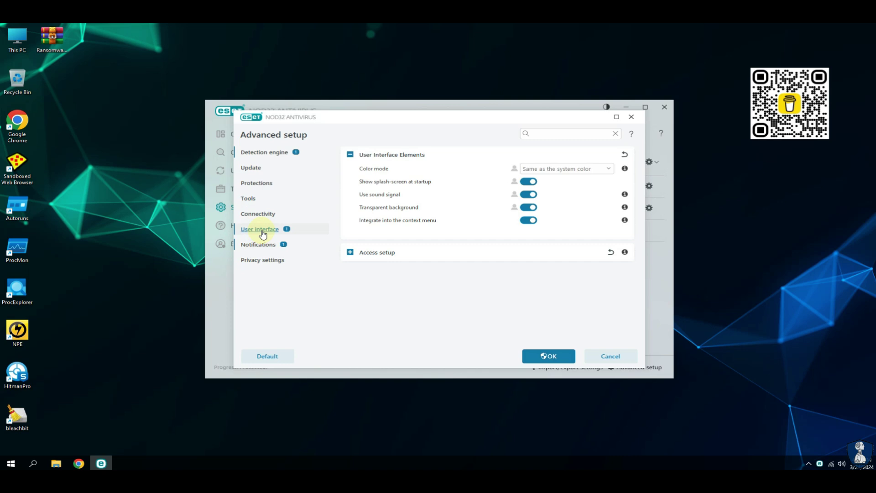
click(354, 254)
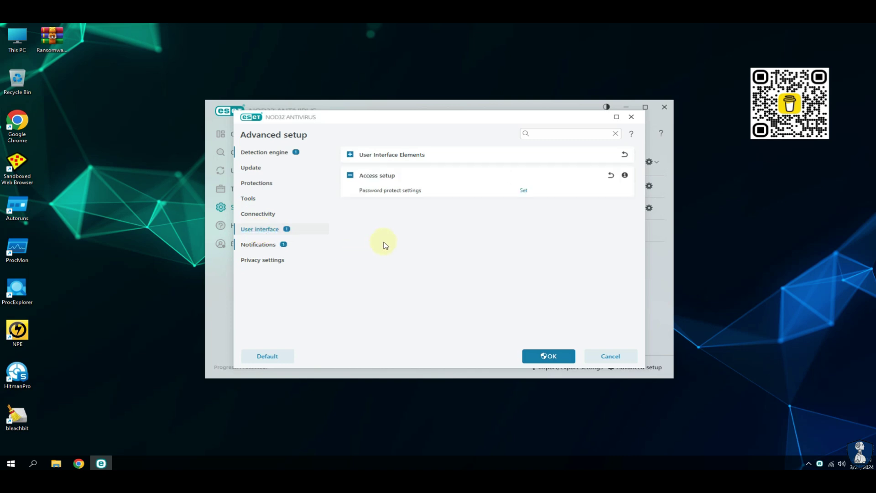
click(260, 245)
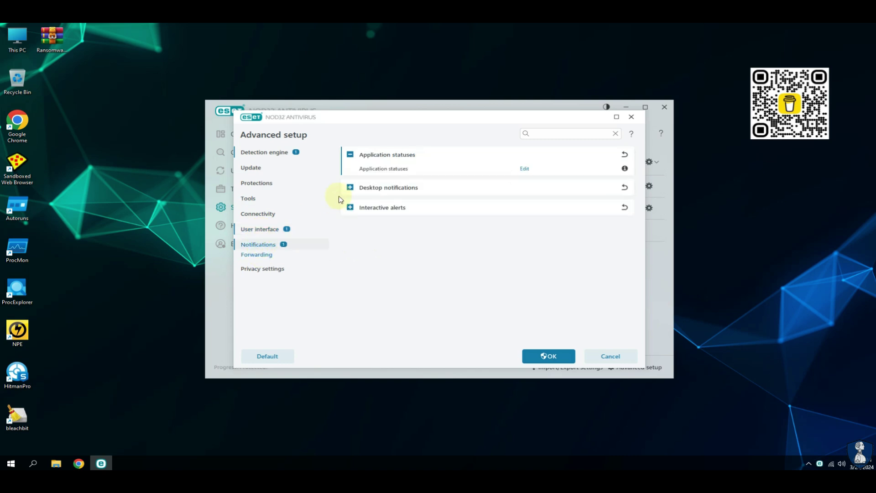
click(350, 187)
click(349, 311)
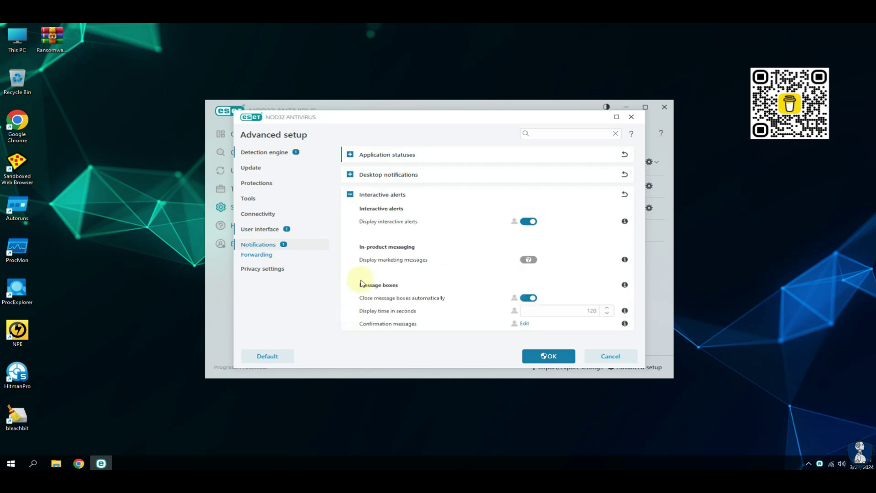
View the email notification forwarding and Privacy settings, then close Advanced setup with OK
click(258, 256)
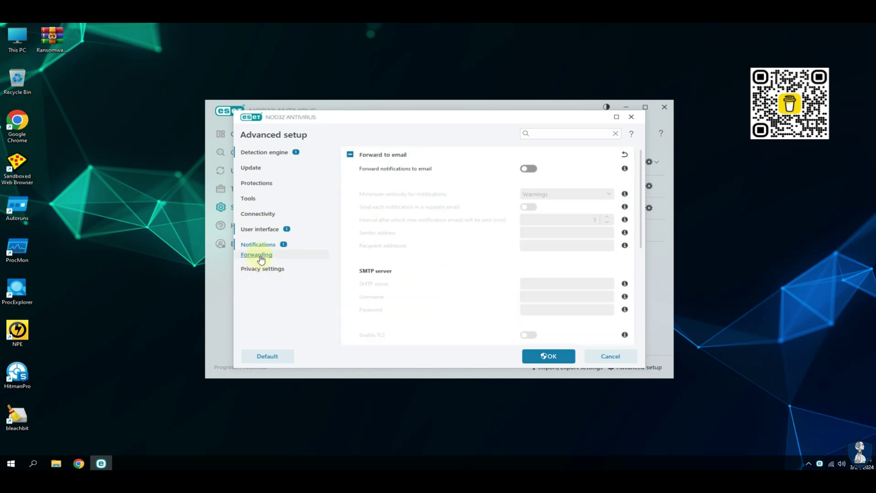
click(257, 269)
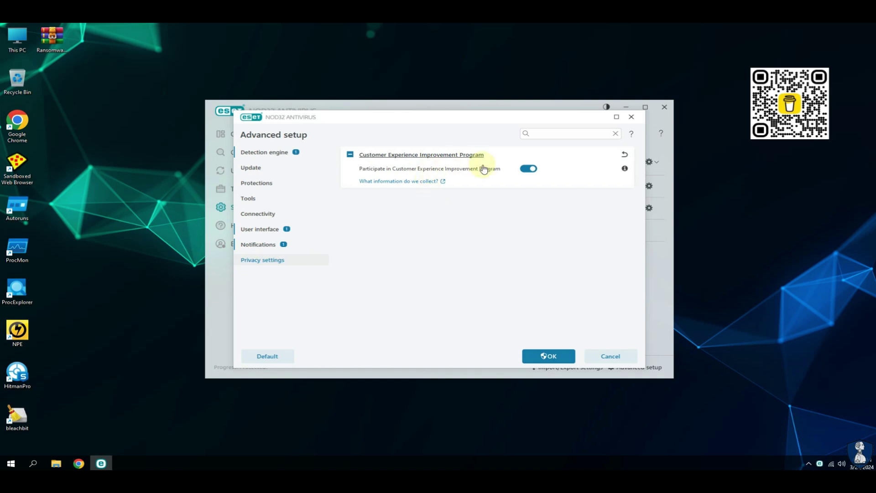
click(541, 356)
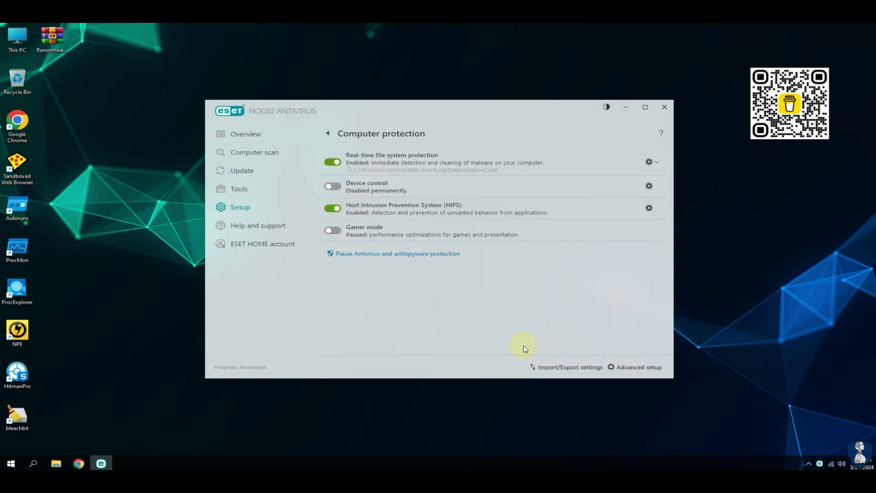
Browse the Help and support and ESET HOME pages, then return to Overview
click(252, 227)
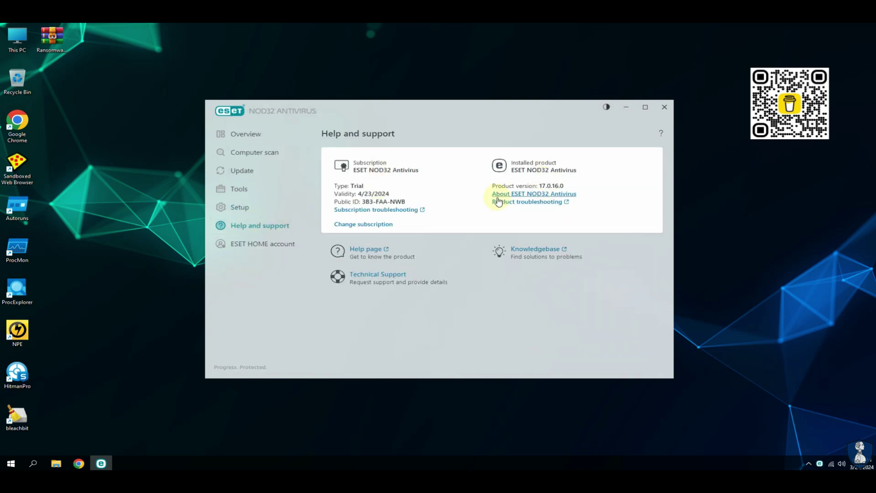
click(258, 246)
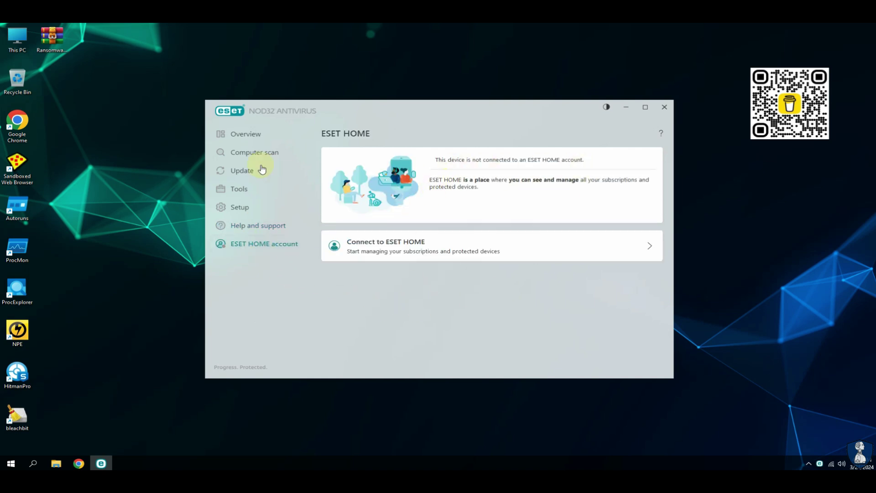
click(245, 133)
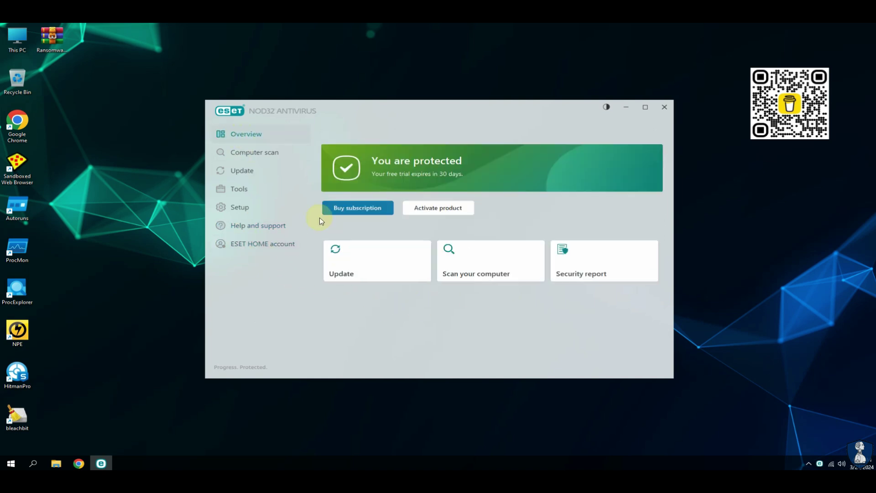
Dismiss the tray quick-actions menu and start a product update from the Update card
right_click(819, 463)
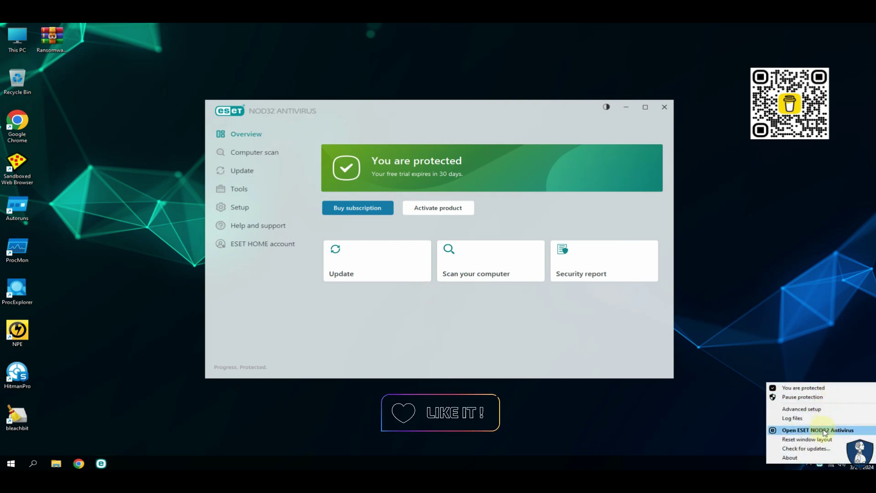
click(370, 286)
click(363, 260)
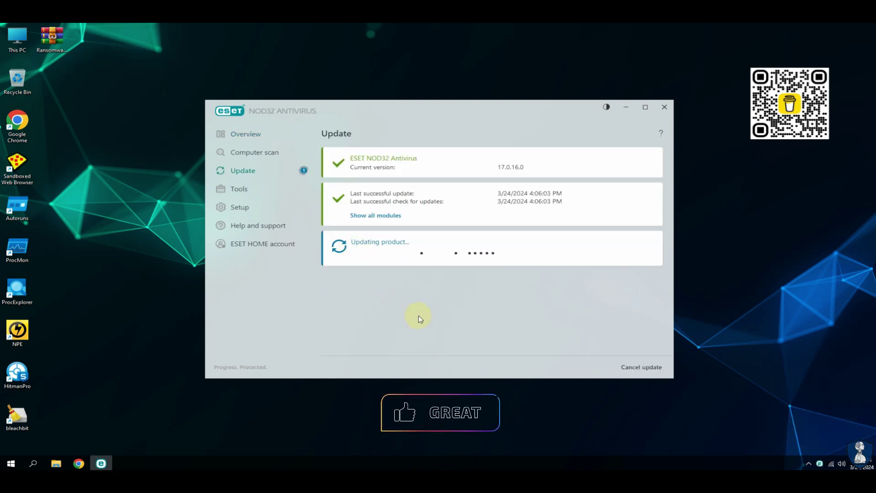
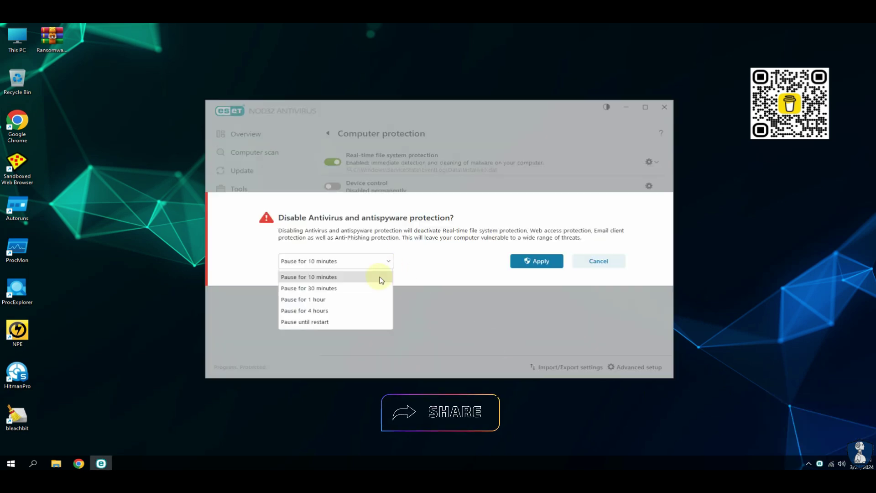
Pause ESET antivirus and antispyware protection for a chosen duration, then minimize the ESET window
click(352, 318)
click(552, 263)
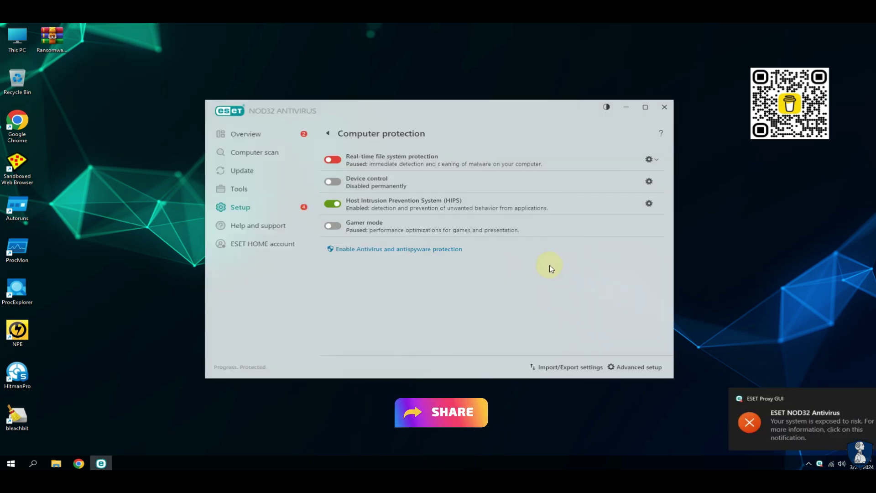
click(629, 107)
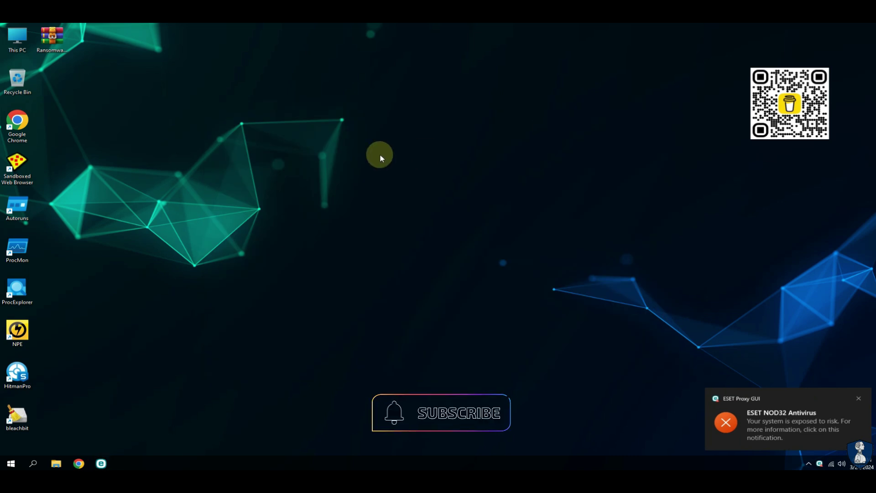
Extract the Ransomware_Samples archive onto the desktop using the archive password
right_click(50, 42)
click(98, 94)
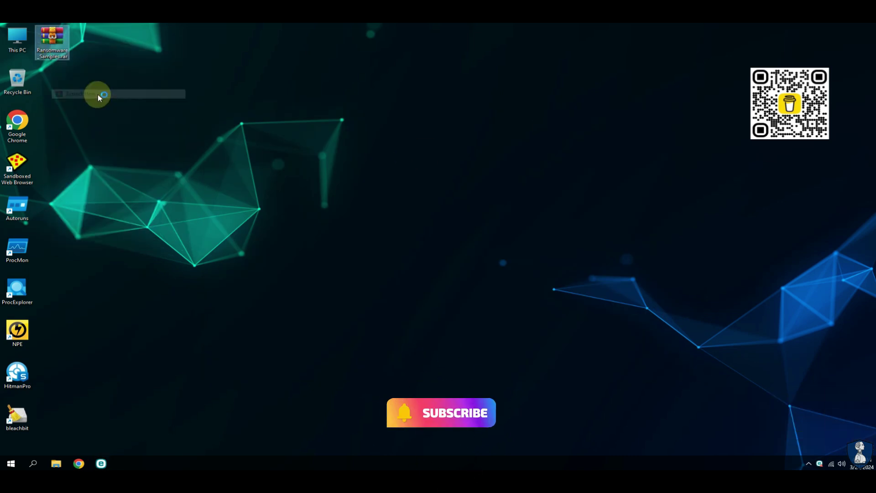
text(infect)
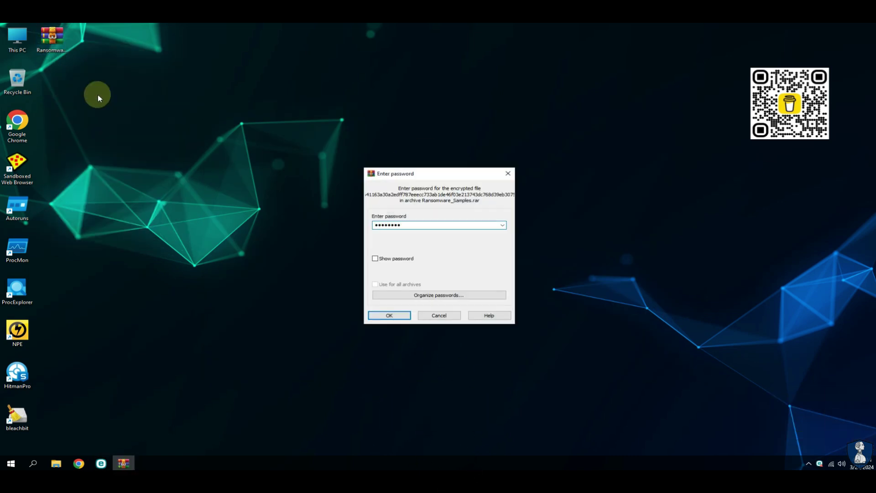
key(Return)
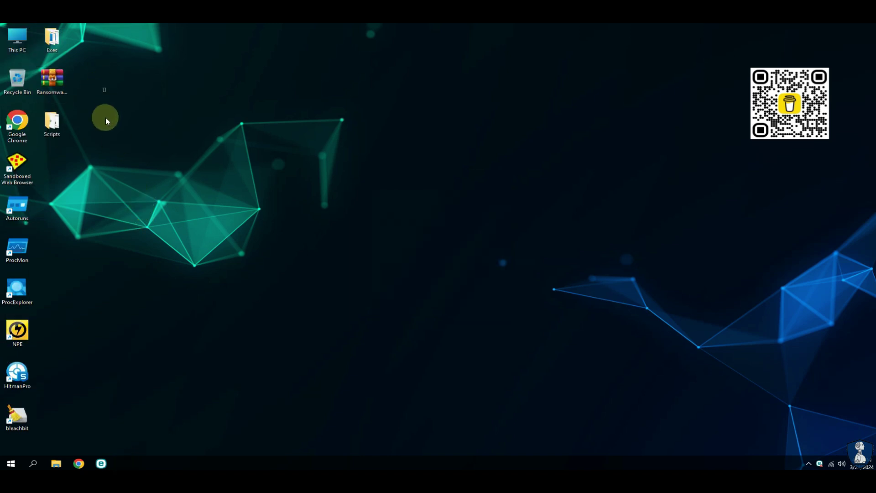
drag(68, 90, 91, 146)
Review the Scripts folder's .bat and .msi files with widened Name and Type columns
click(40, 95)
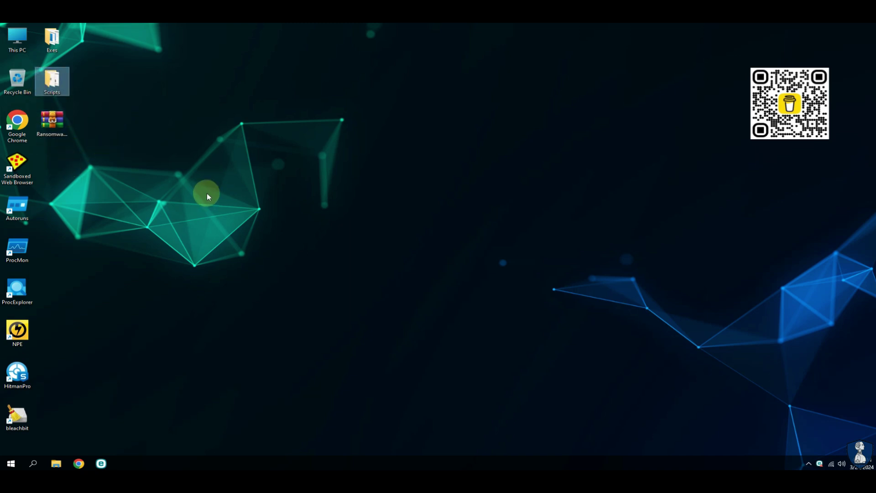
key(Return)
double_click(385, 155)
double_click(589, 156)
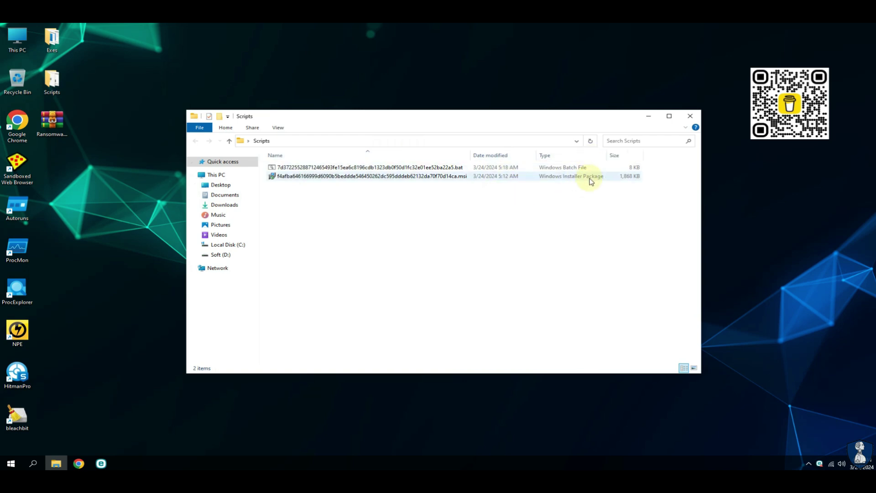
click(691, 116)
Review the 21 applications in the Exes folder, then close it
key(Up)
key(Return)
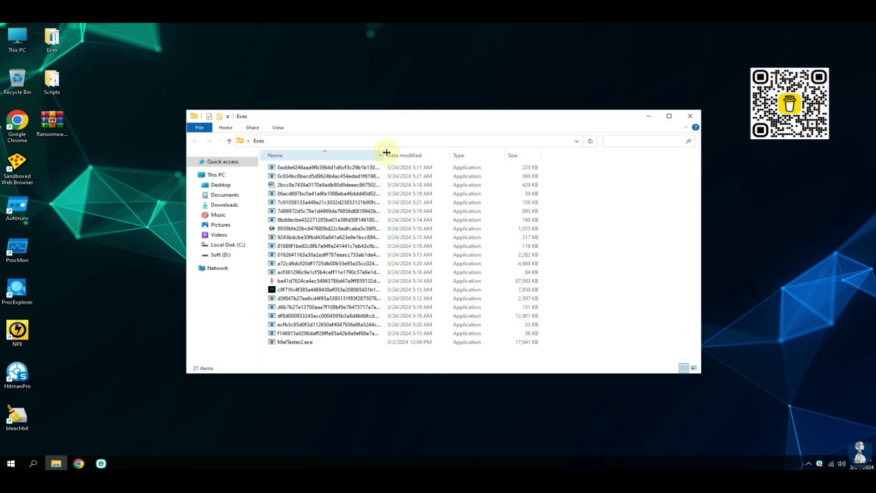
double_click(386, 153)
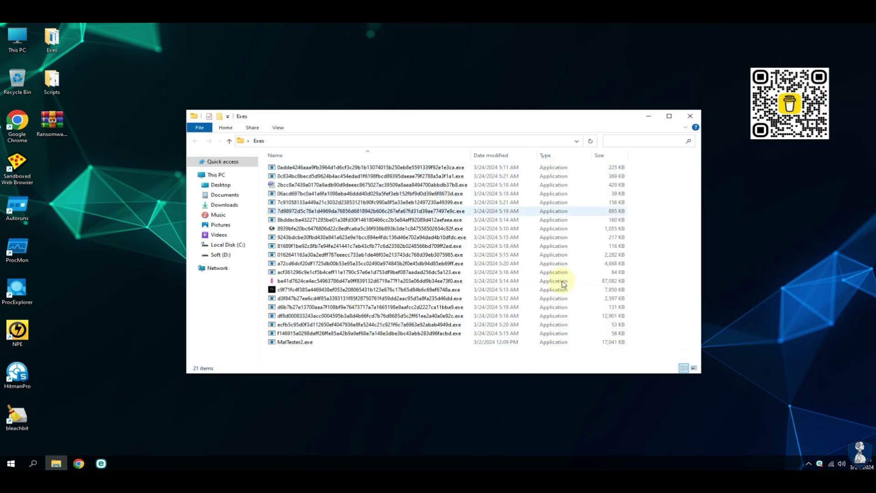
click(691, 118)
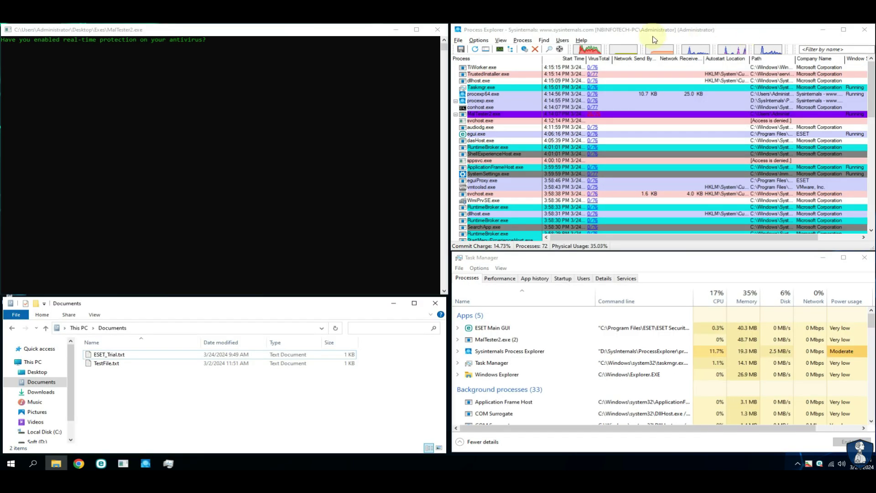
Sort Process Explorer's process list by start time, newest first
click(653, 39)
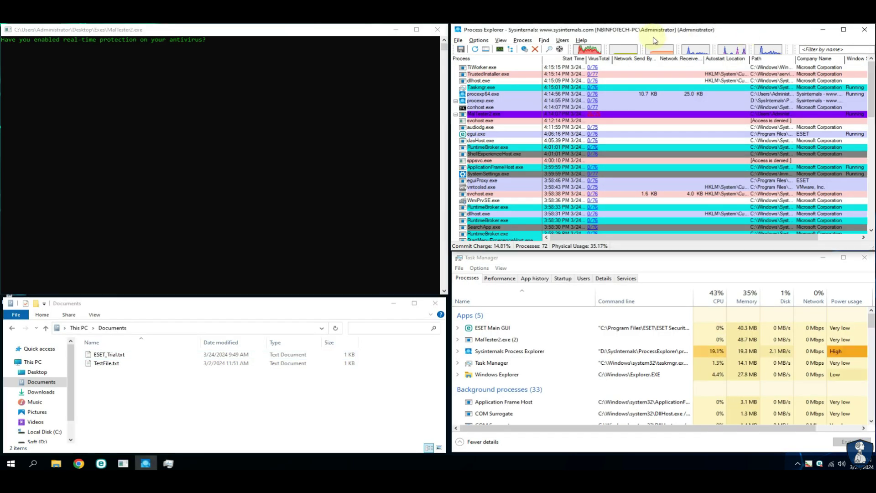
click(599, 58)
drag(872, 112, 872, 68)
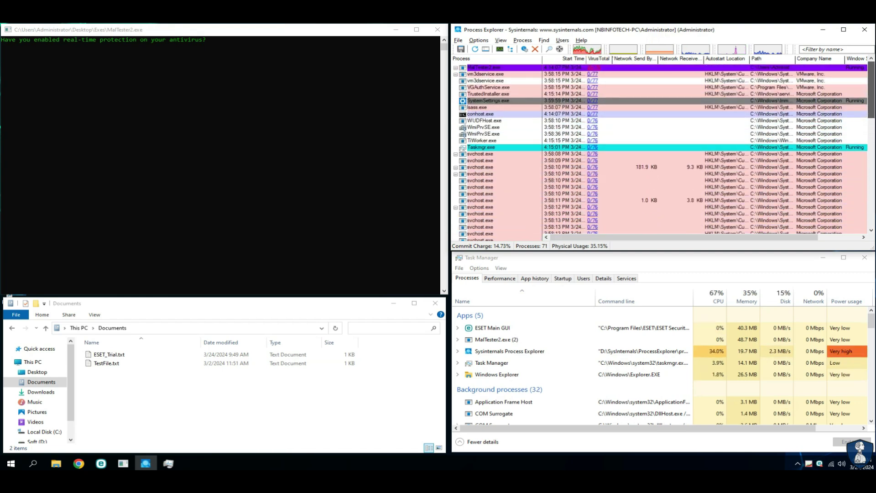
click(559, 59)
click(871, 86)
click(872, 86)
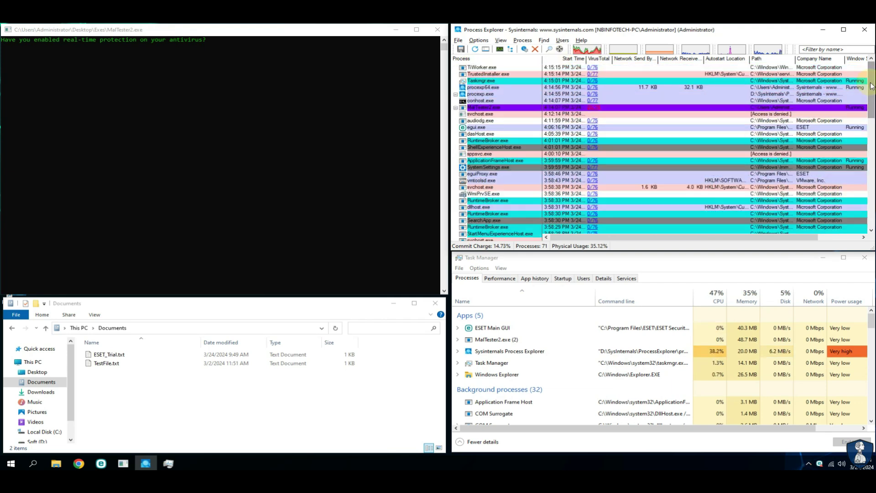
Confirm TestFile.txt still reads 'Human readable Notepad Test File' in Notepad, then bring up ESET
click(206, 391)
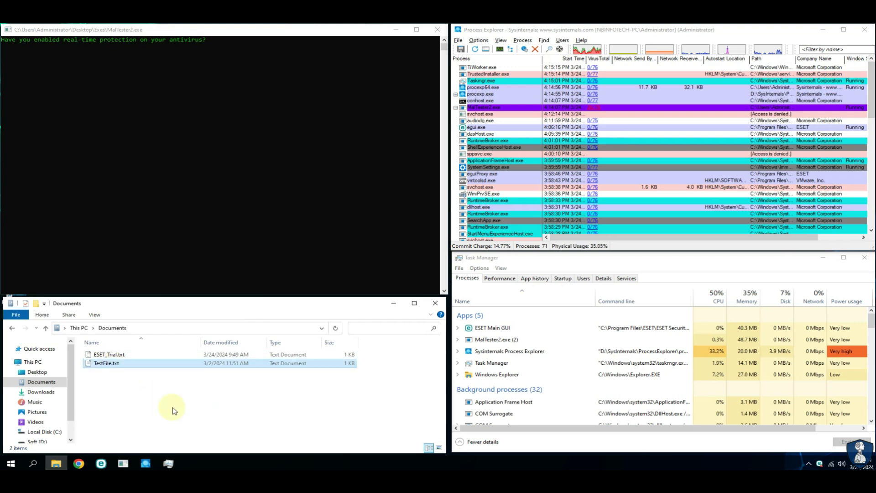
key(Return)
drag(71, 99, 207, 99)
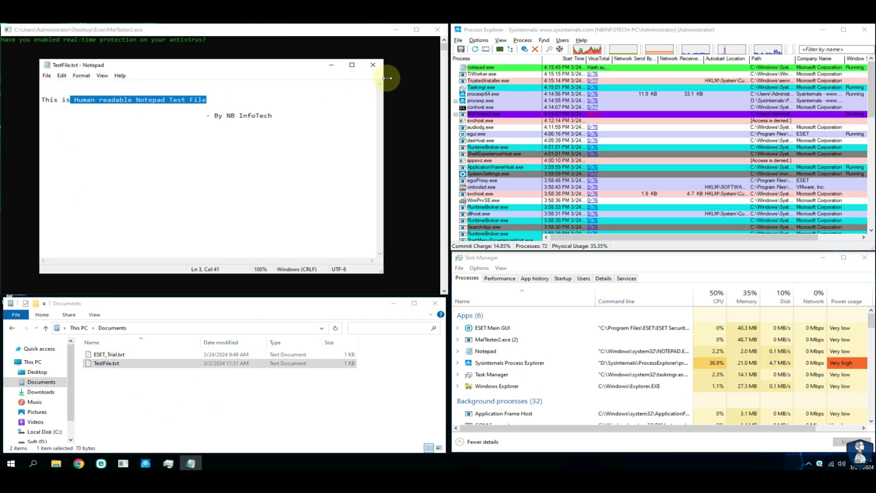
key(alt+F4)
click(37, 412)
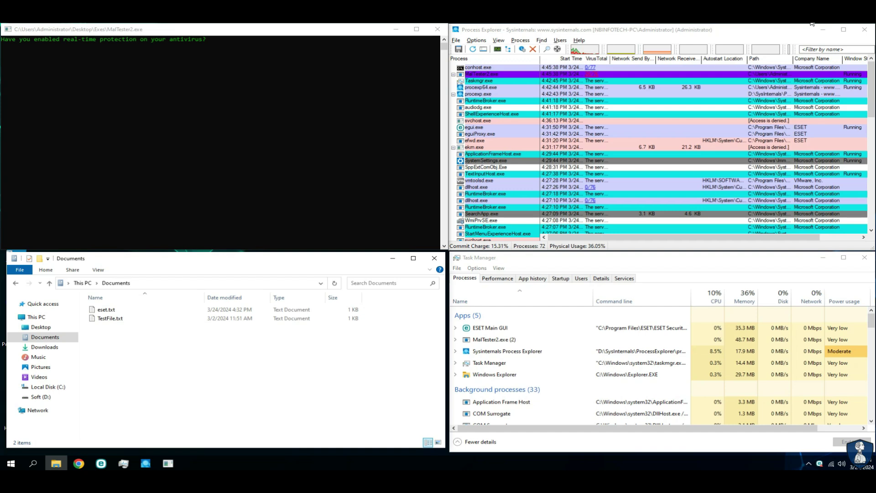
click(100, 463)
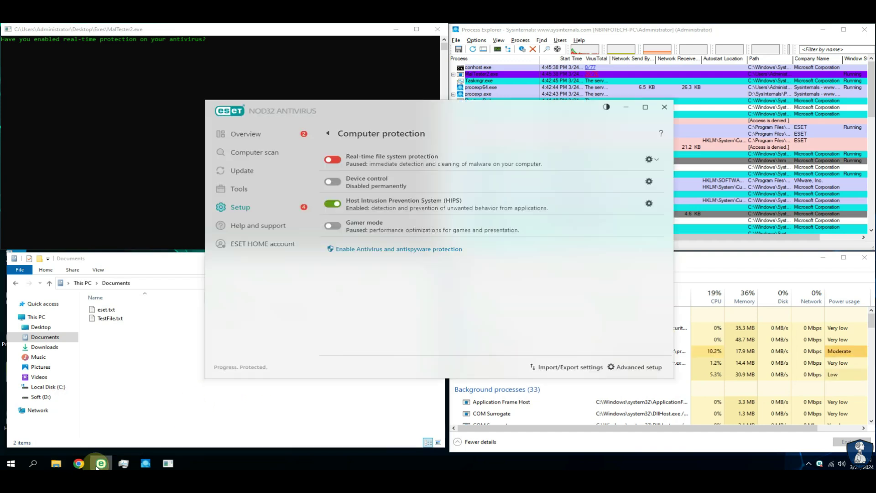
Re-enable ESET antivirus and antispyware protection, check the Overview, and minimize the window
click(370, 249)
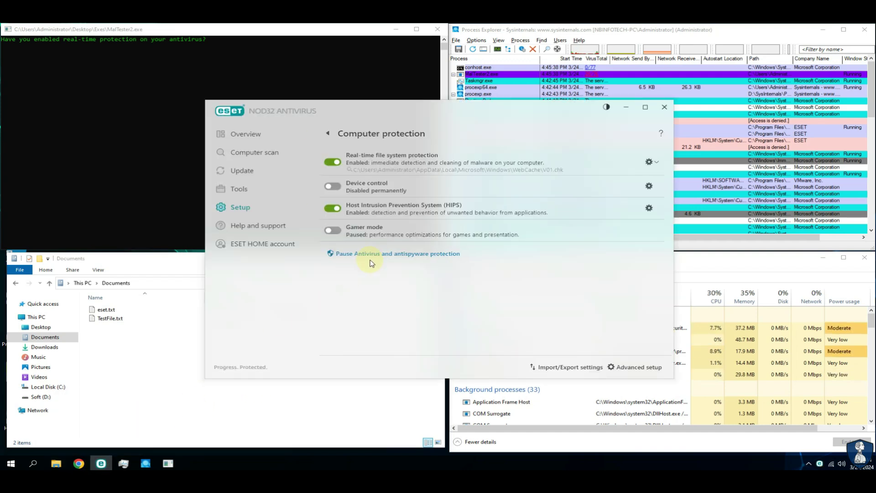
click(256, 137)
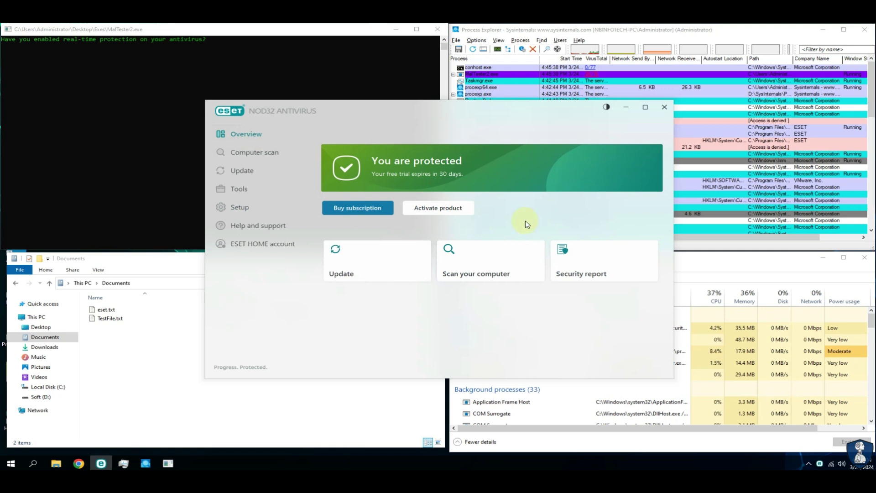
click(623, 108)
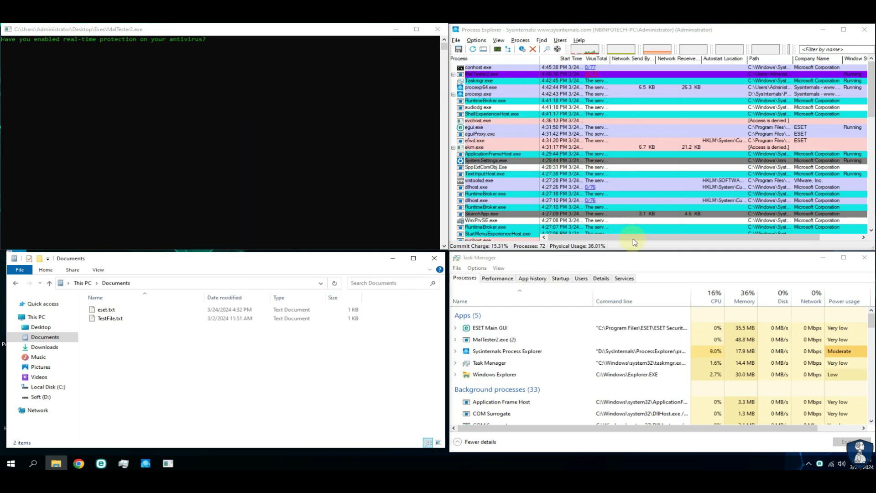
click(870, 86)
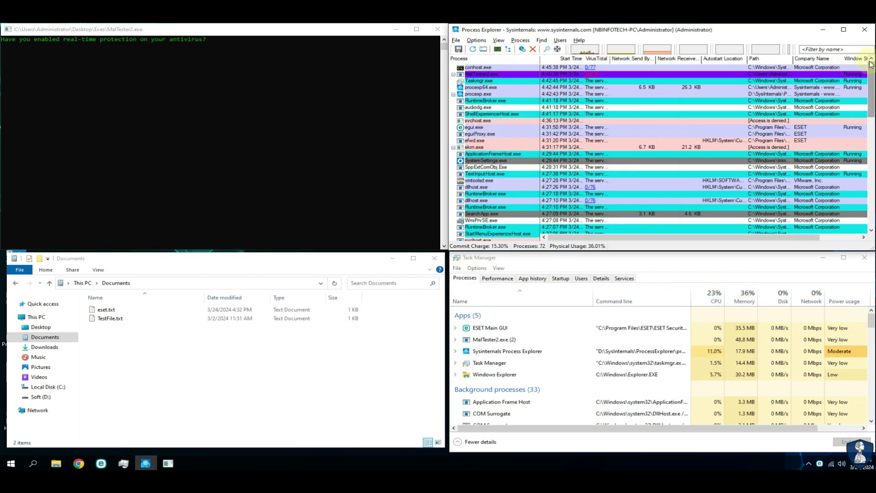
Run the MalTester2 test, dismiss the script error, and highlight the 90.0% rate and 18-of-20 result
click(187, 195)
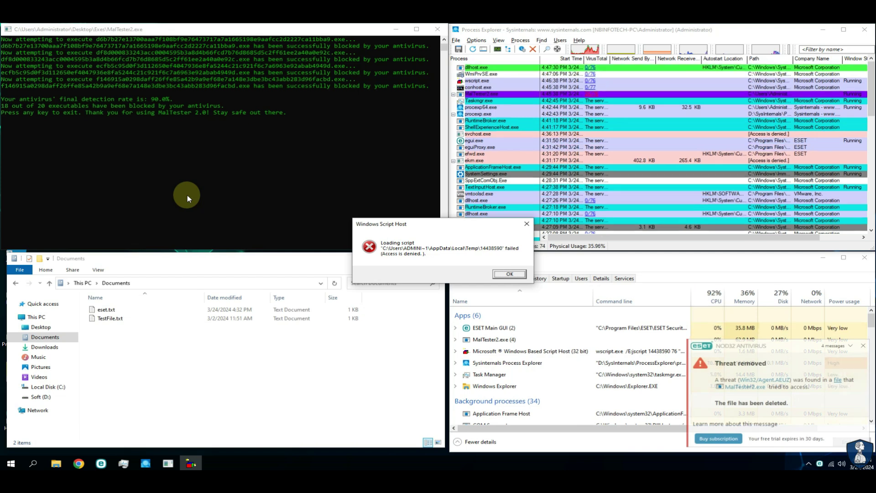
click(508, 274)
drag(23, 100, 162, 99)
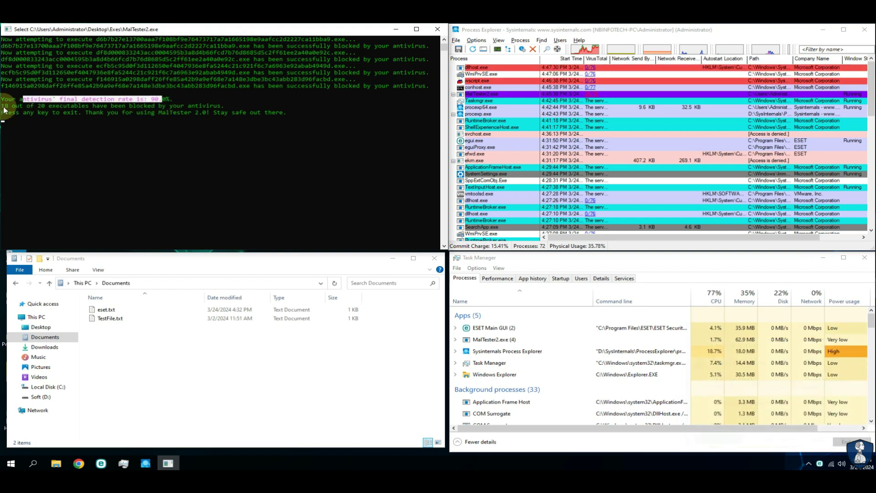
drag(3, 106, 46, 107)
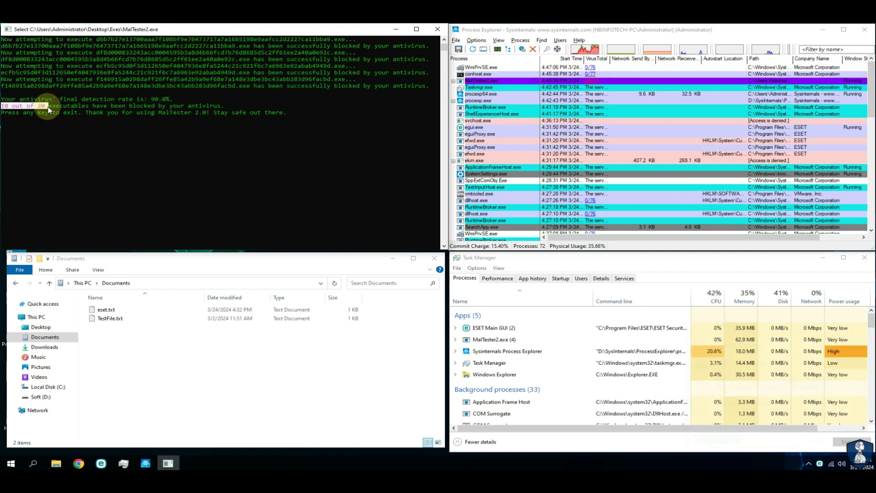
Close MalTester2, sort Task Manager by CPU, and try pausing ESET protection despite the threat warning
click(437, 30)
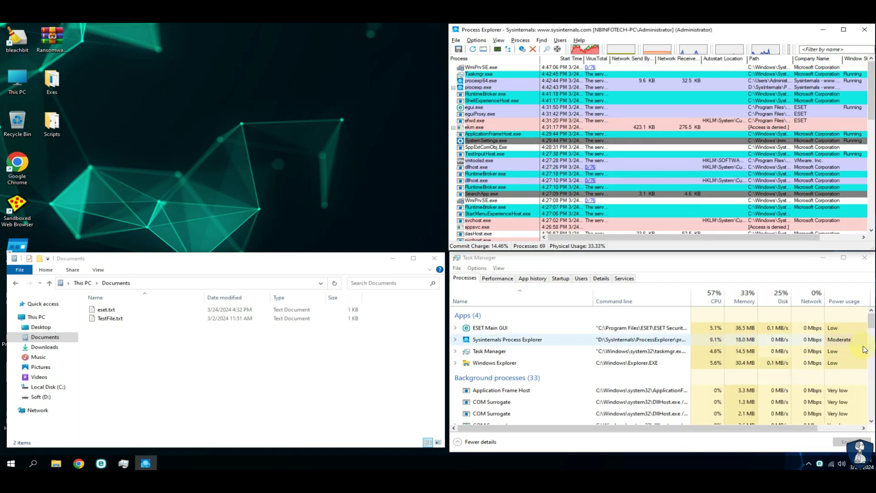
click(714, 297)
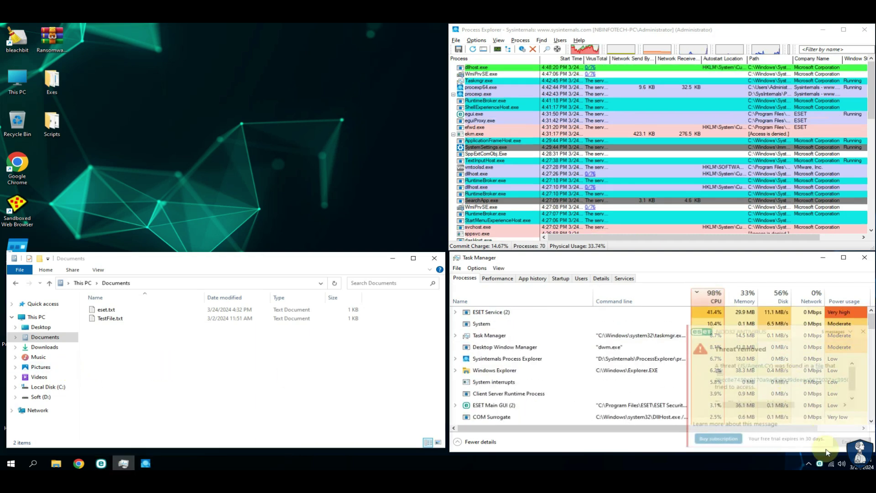
right_click(819, 463)
click(812, 395)
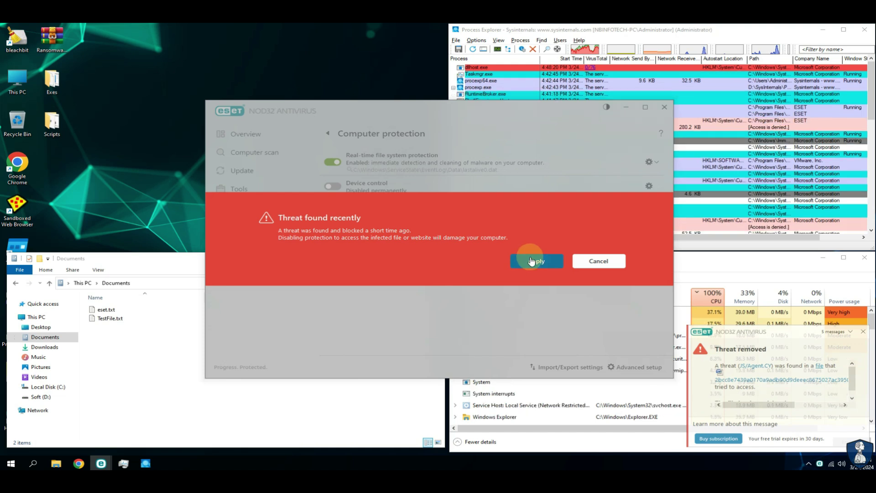
click(532, 263)
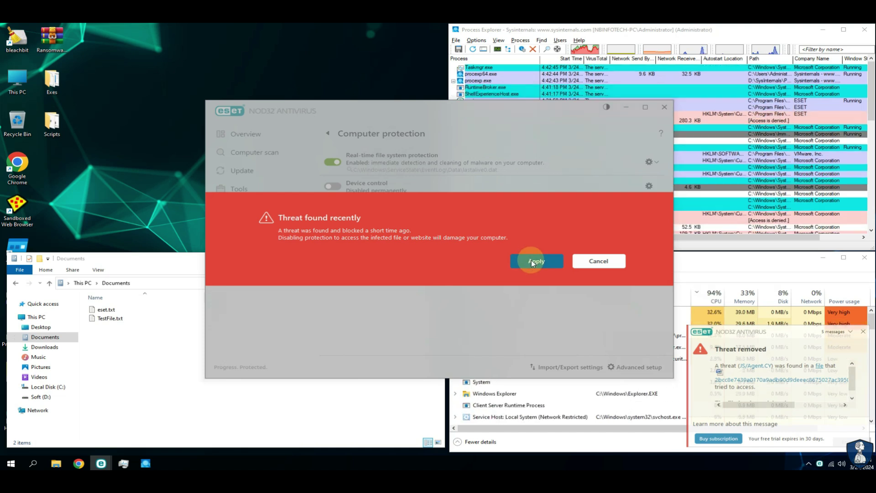
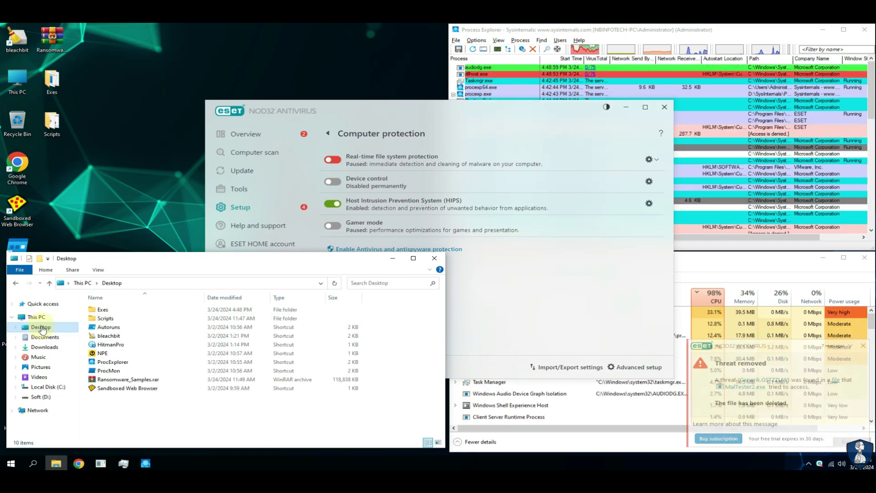
Open the Scripts folder and autofit the Name column to show full file names
click(102, 319)
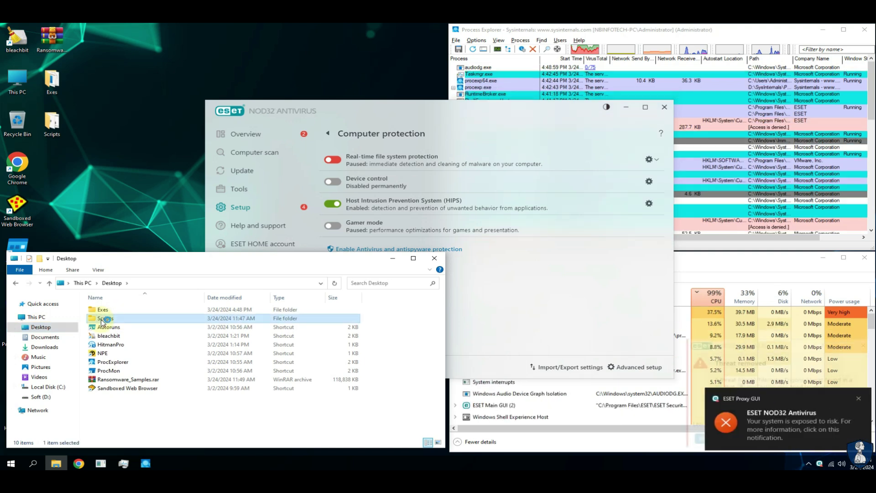
double_click(101, 319)
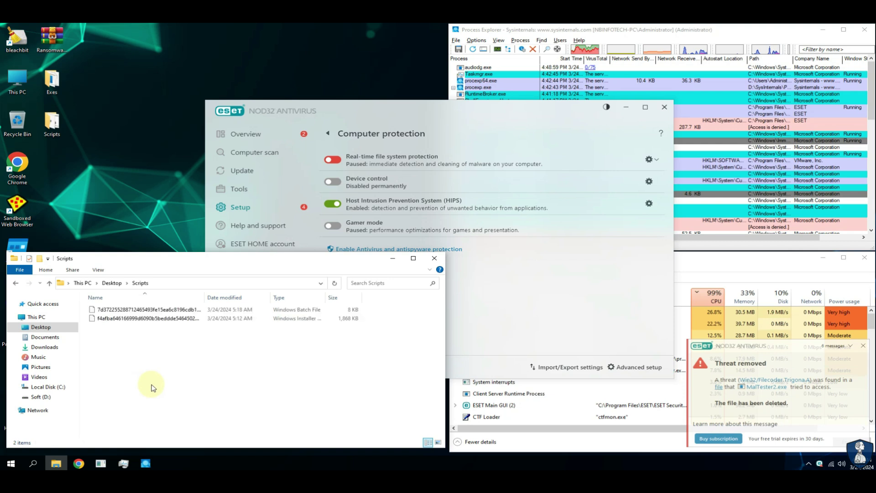
double_click(205, 297)
Return ESET NOD32 to its Overview page and close the antivirus window
click(568, 289)
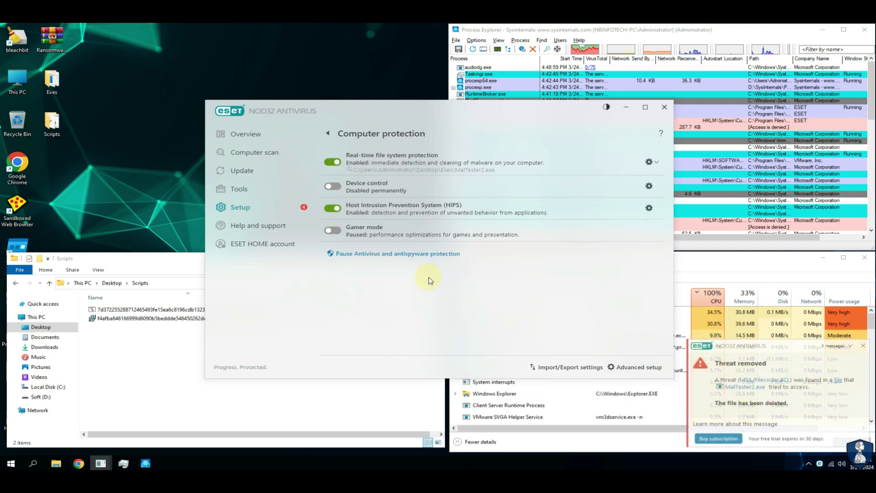
click(248, 207)
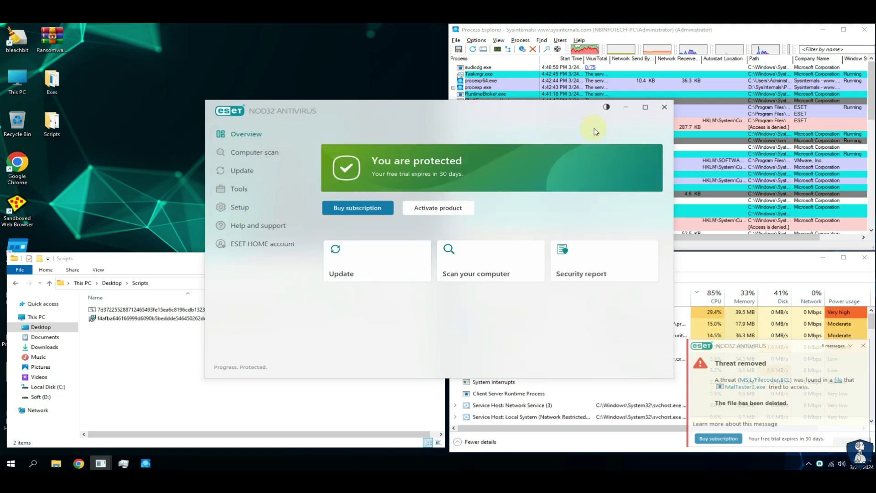
click(665, 107)
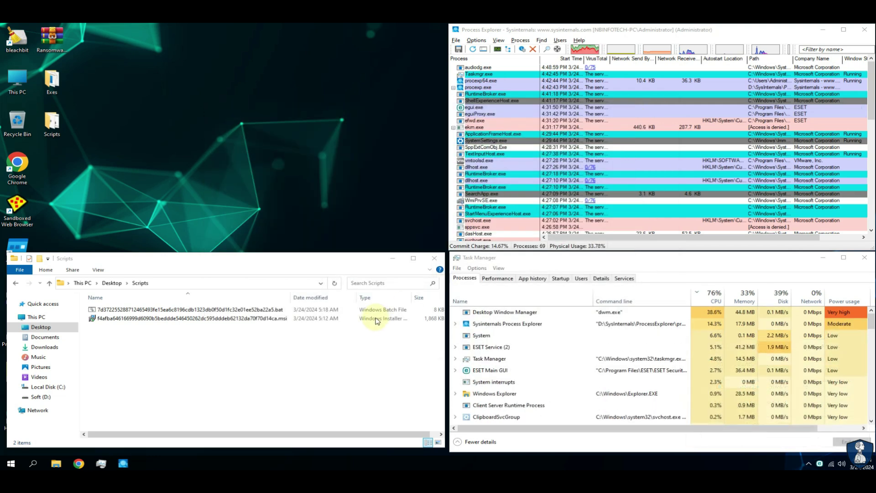
Run the .bat script sample, then install the .msi package to bring up the 7-Zip 22.01 wizard
click(226, 309)
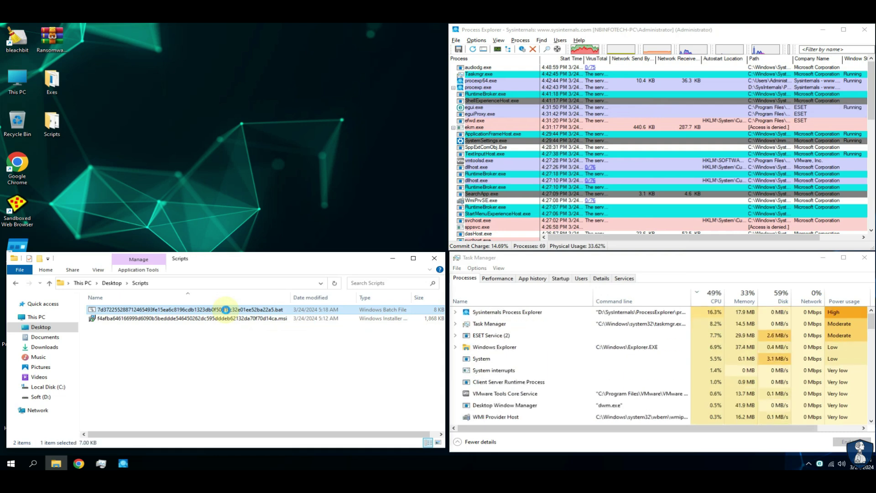
right_click(226, 310)
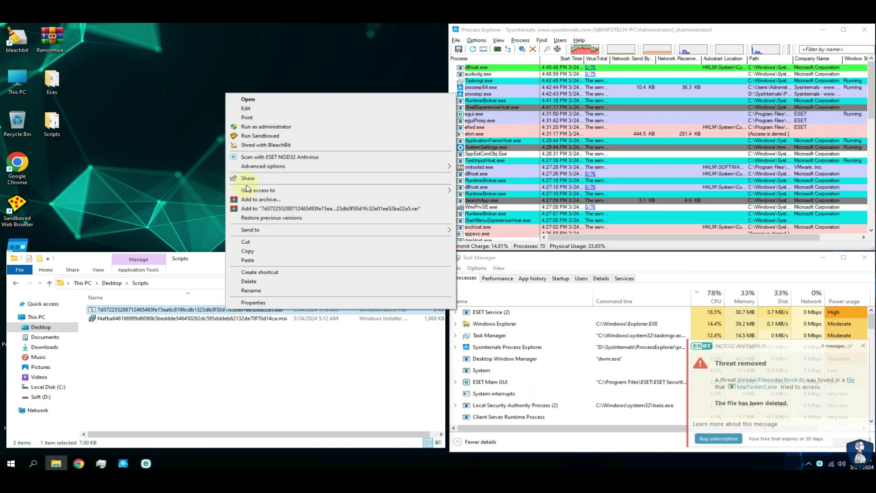
click(272, 102)
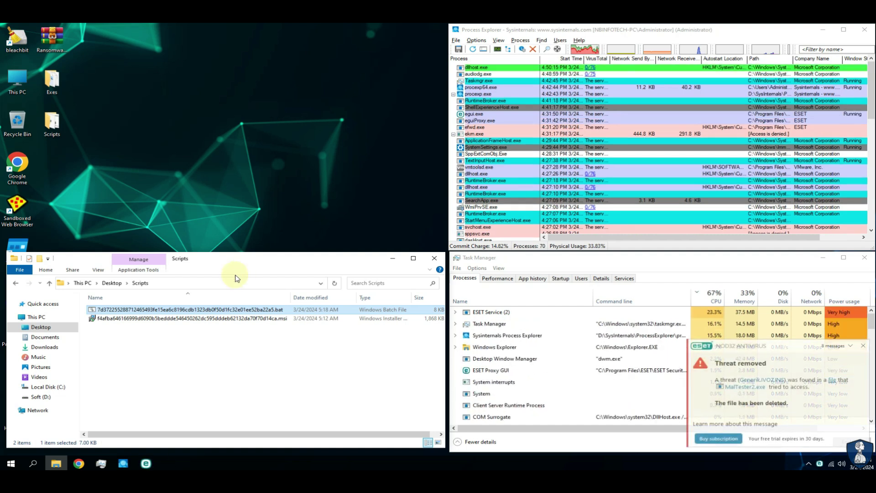
right_click(147, 318)
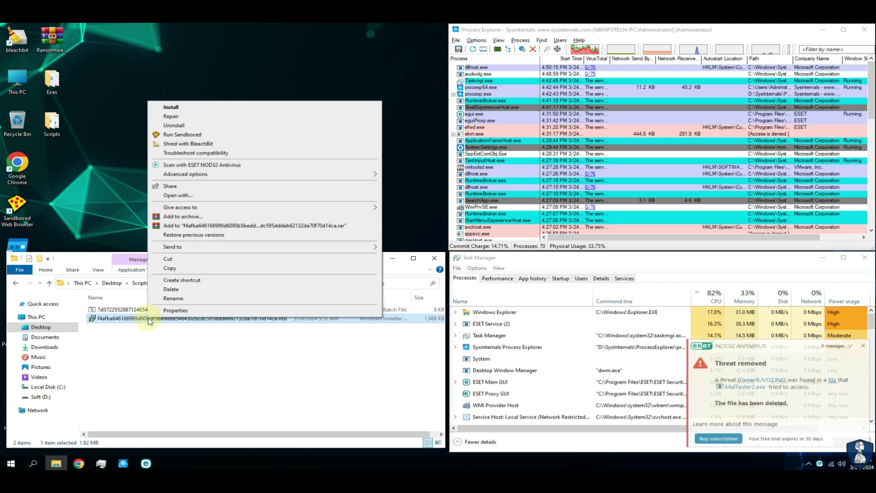
click(203, 109)
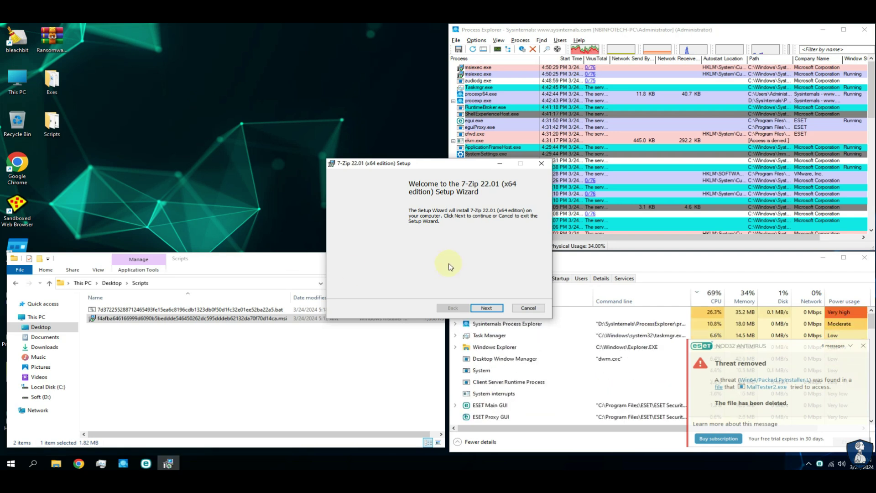
Accept the licence and install 7-Zip 22.01 (x64) with default components, then finish the wizard
click(486, 308)
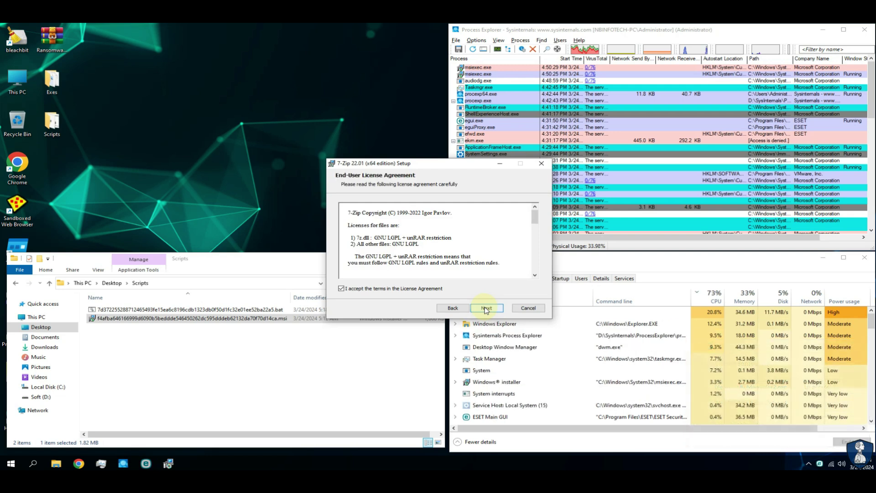
click(485, 308)
click(485, 308)
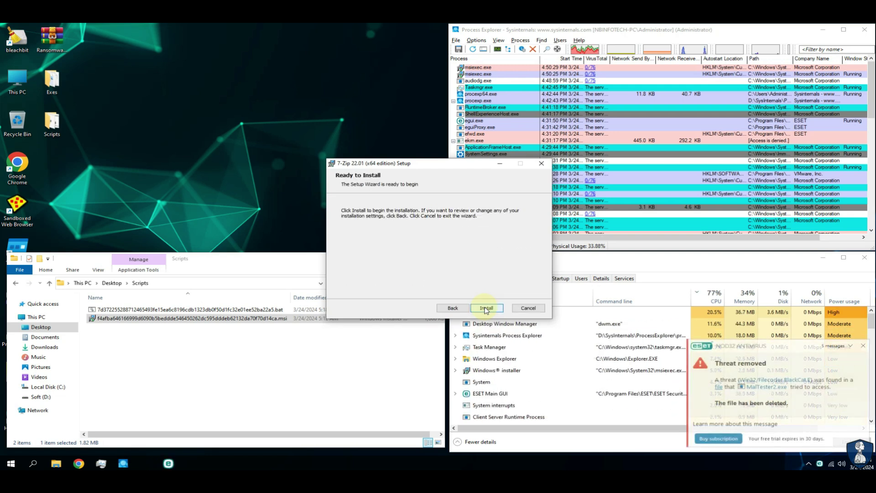
click(485, 308)
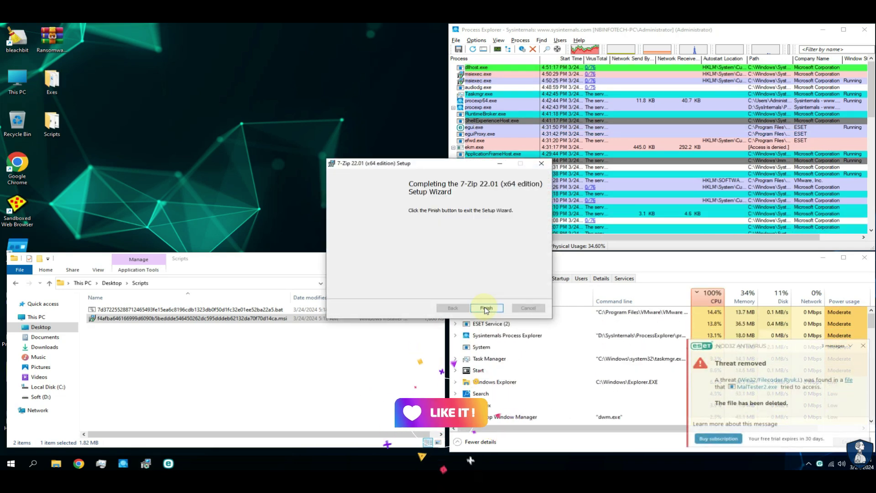
click(486, 308)
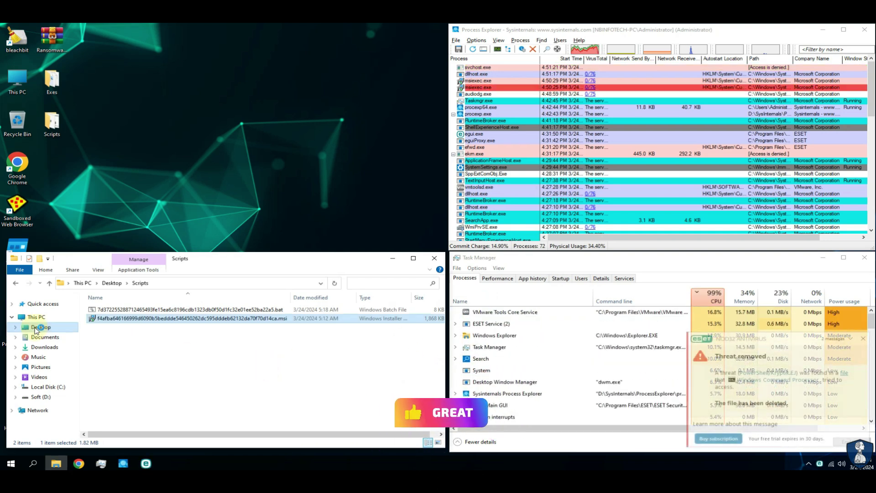
Open Desktop > Exes and permanently delete MalTester2.exe and MalTester2-log.txt
click(36, 327)
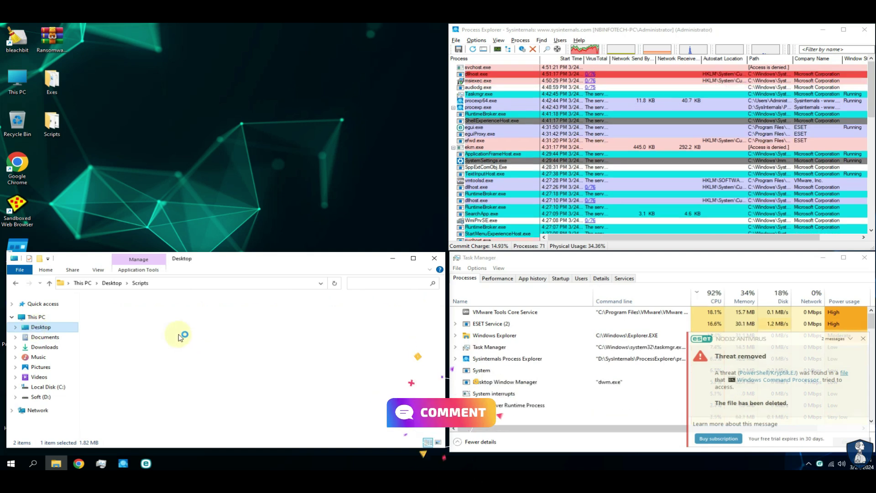
click(97, 310)
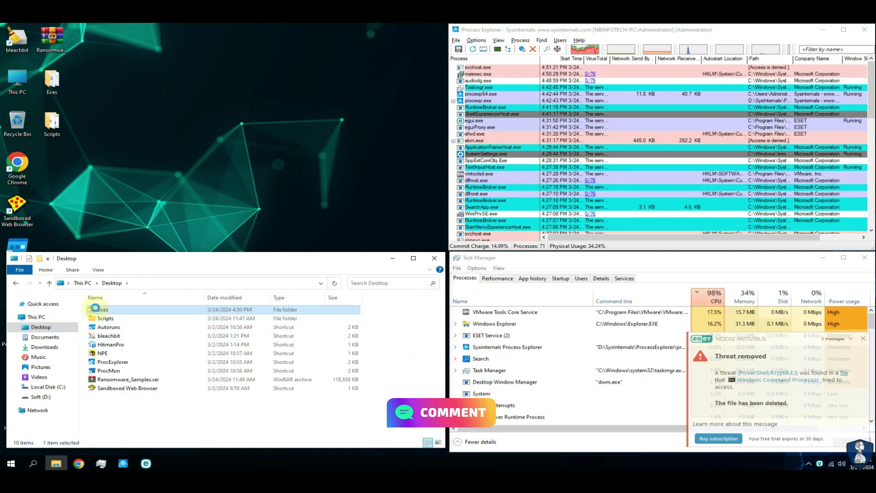
double_click(95, 308)
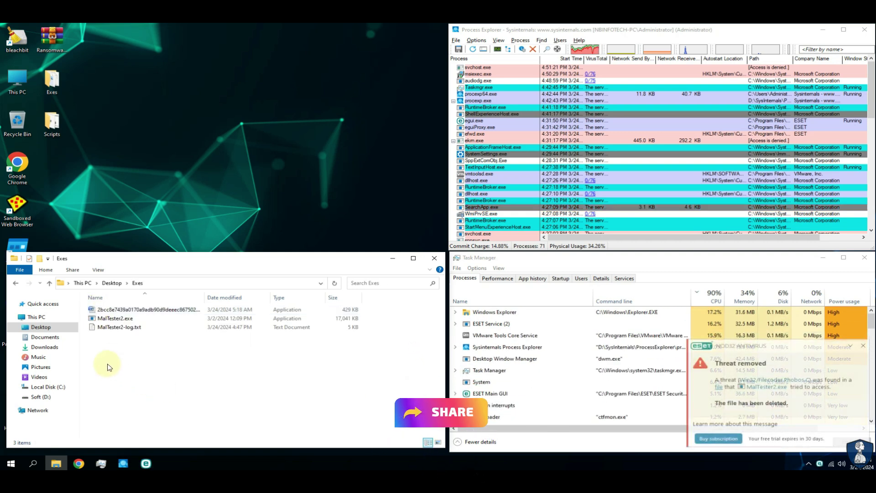
drag(107, 366, 98, 316)
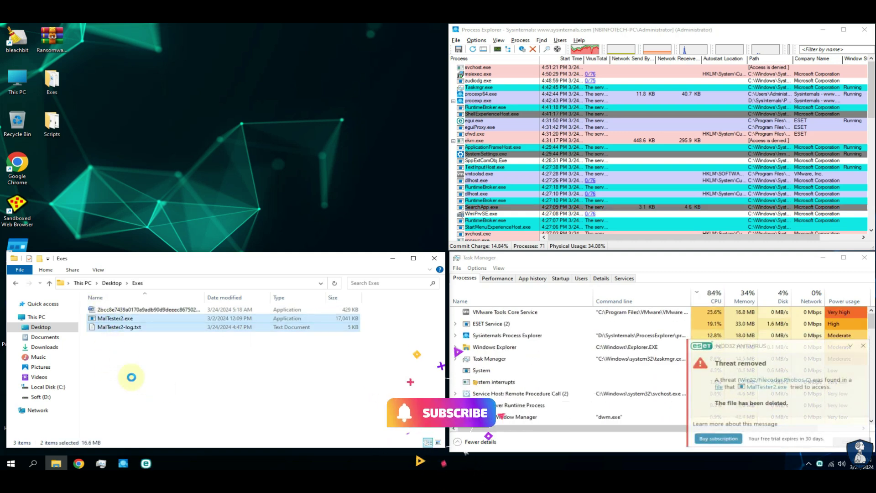
key(shift+Delete)
key(Return)
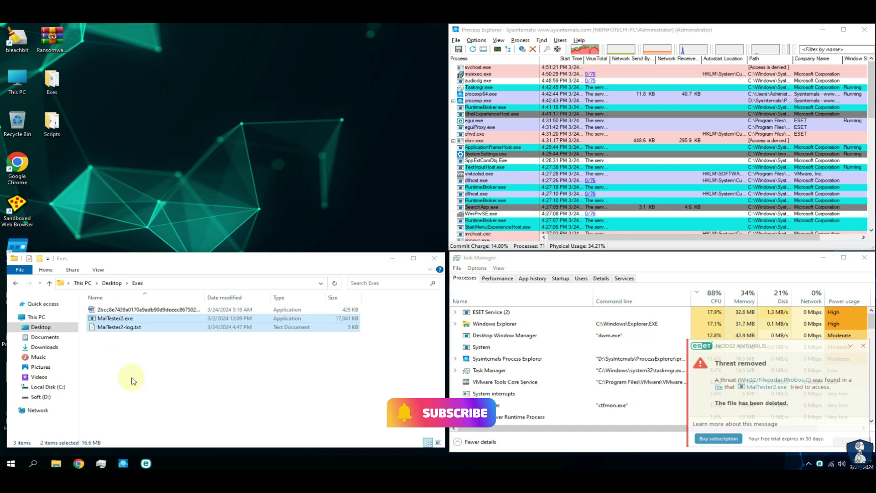
Close the Exes folder window
mouse_move(869, 69)
mouse_down()
mouse_move(872, 215)
mouse_move(872, 70)
mouse_up()
click(244, 317)
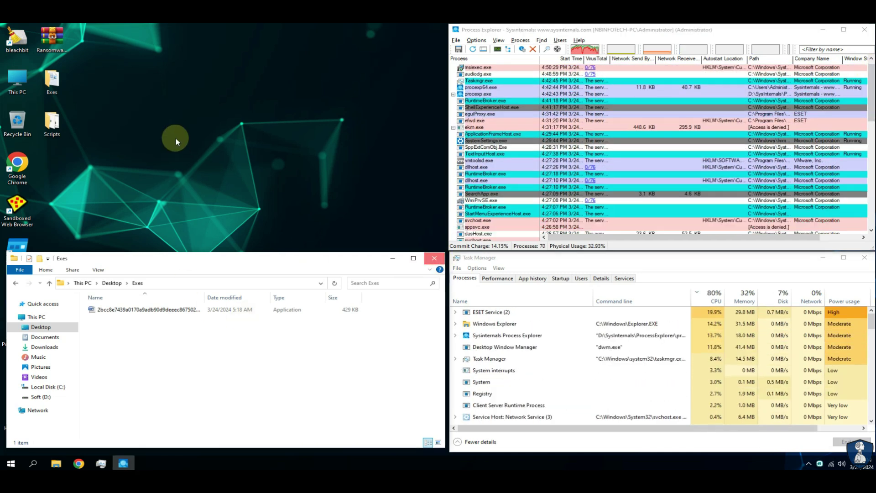
key(alt+F4)
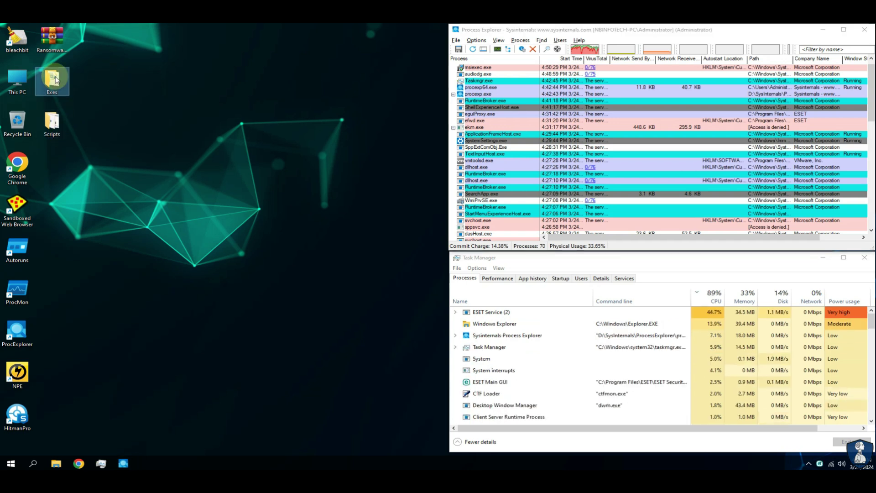
Scan the desktop Scripts folder with ESET NOD32 Antivirus, cleaning one detection
right_click(52, 128)
click(89, 190)
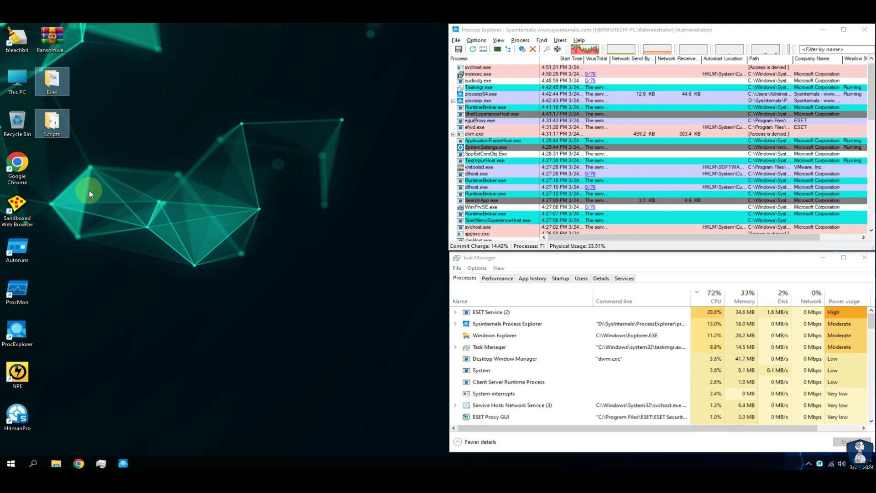
click(271, 205)
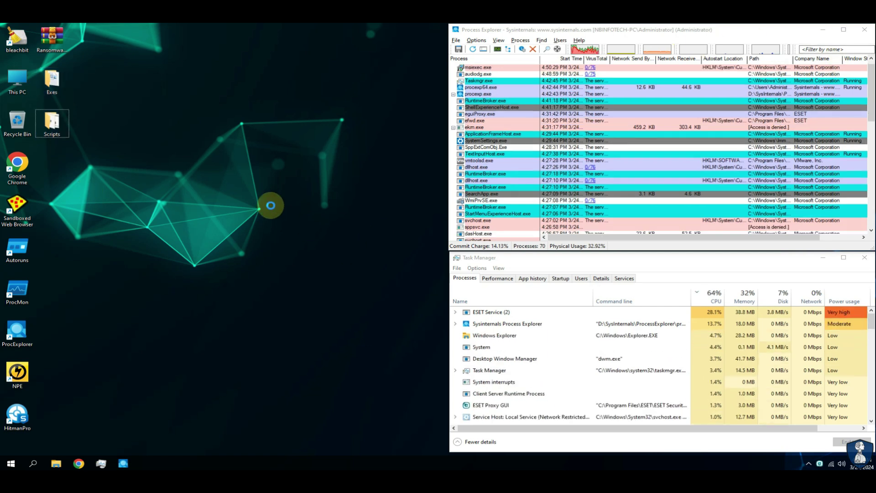
drag(271, 205, 450, 301)
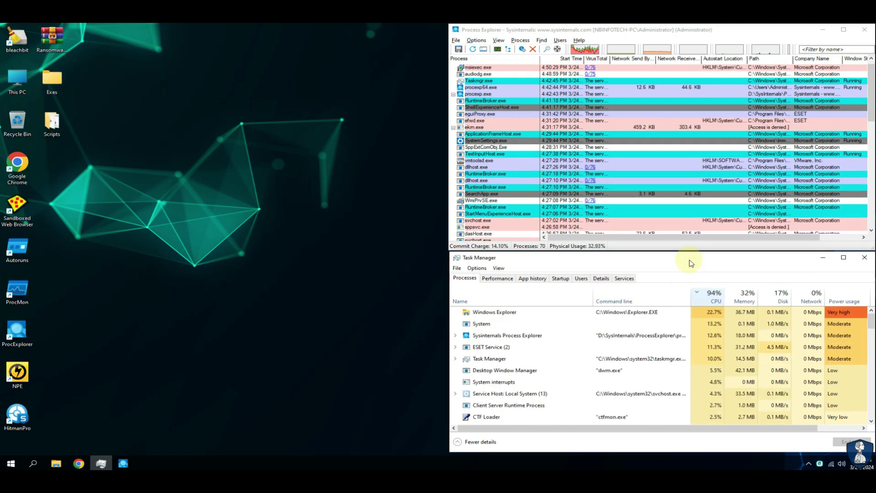
Check the Exes folder, then rescan the Scripts folder with ESET, which reports 0 detections
click(60, 91)
click(206, 209)
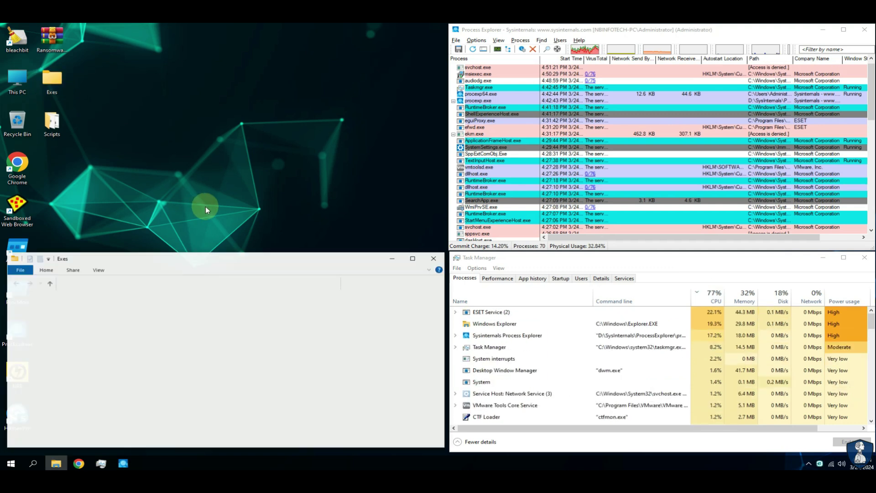
click(433, 260)
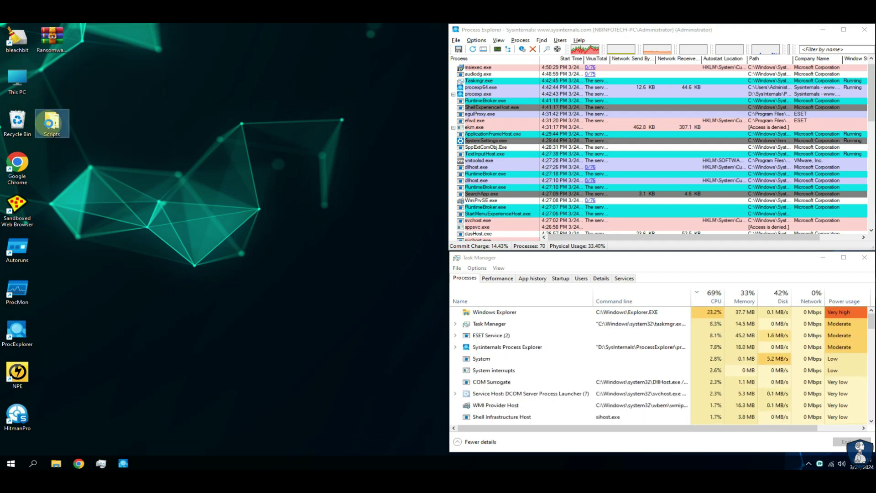
right_click(51, 127)
click(77, 199)
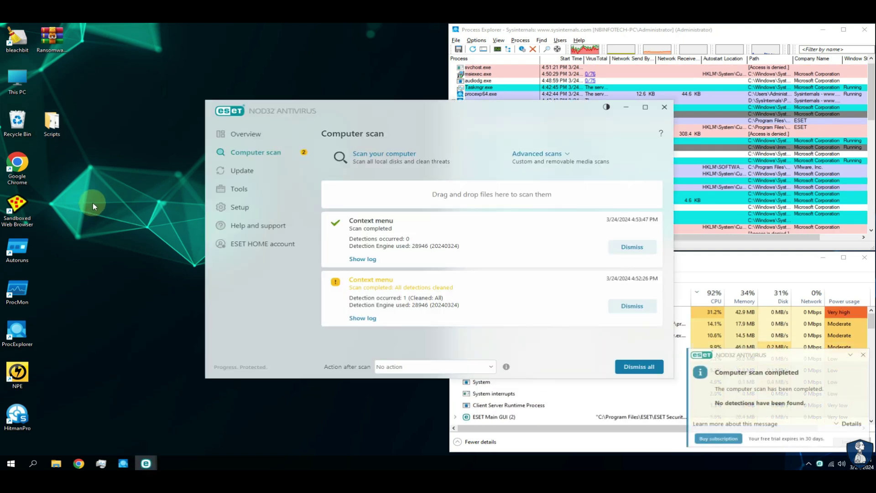
Dismiss the old scan results and start a full scan of all local disks
click(639, 309)
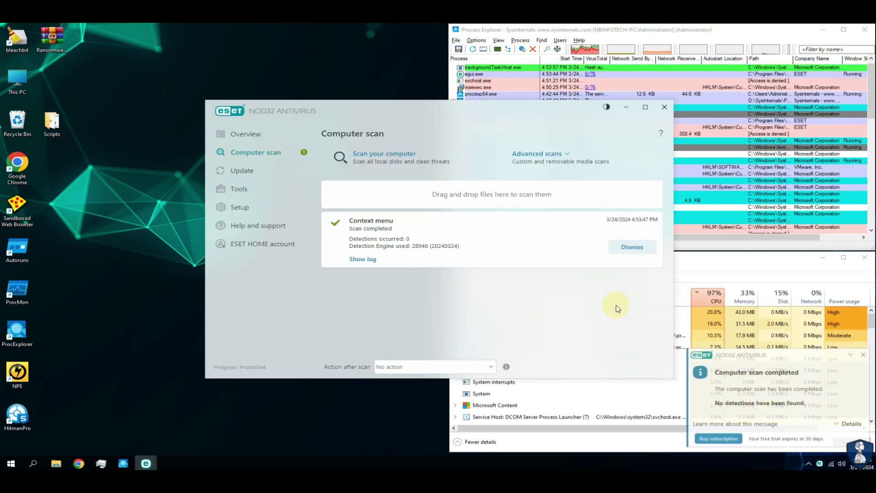
click(632, 247)
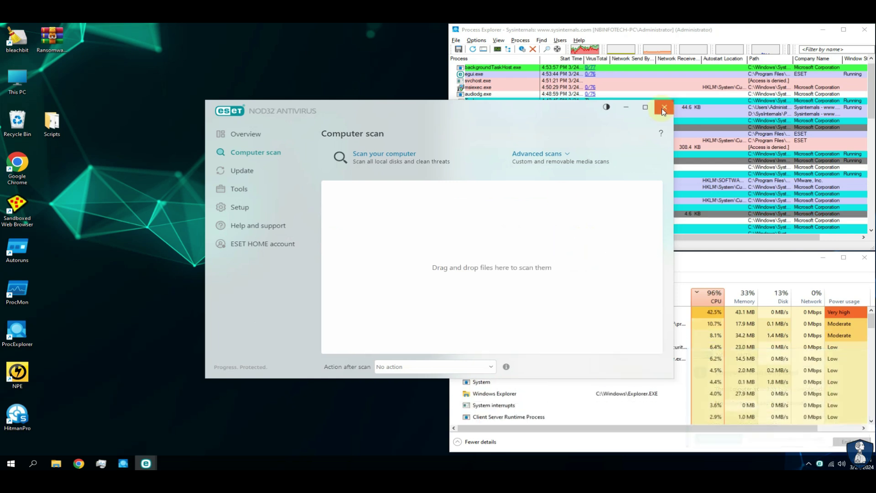
click(244, 138)
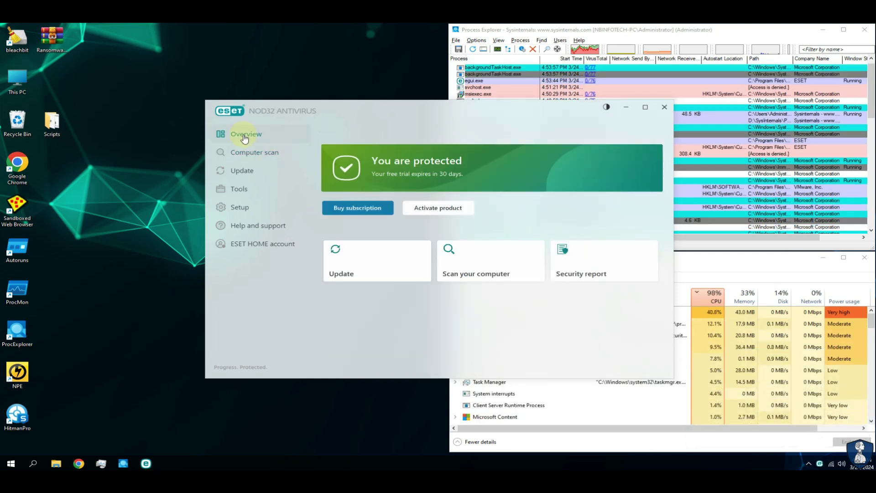
click(484, 268)
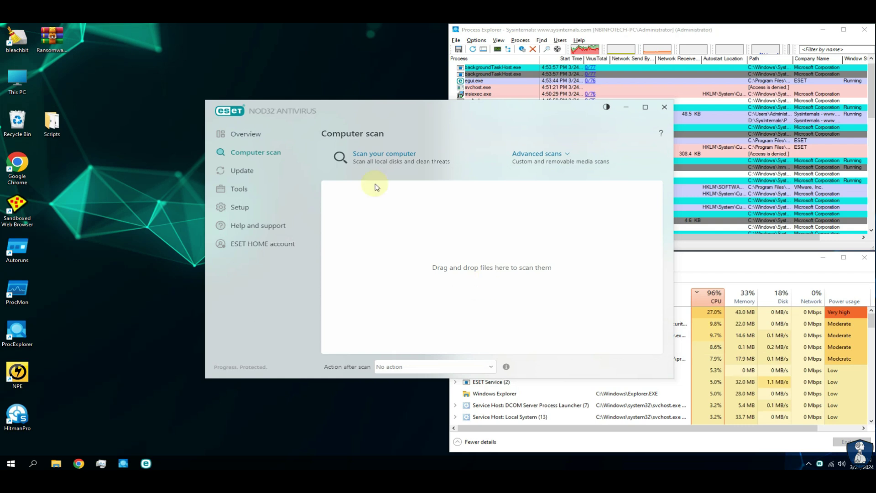
click(386, 156)
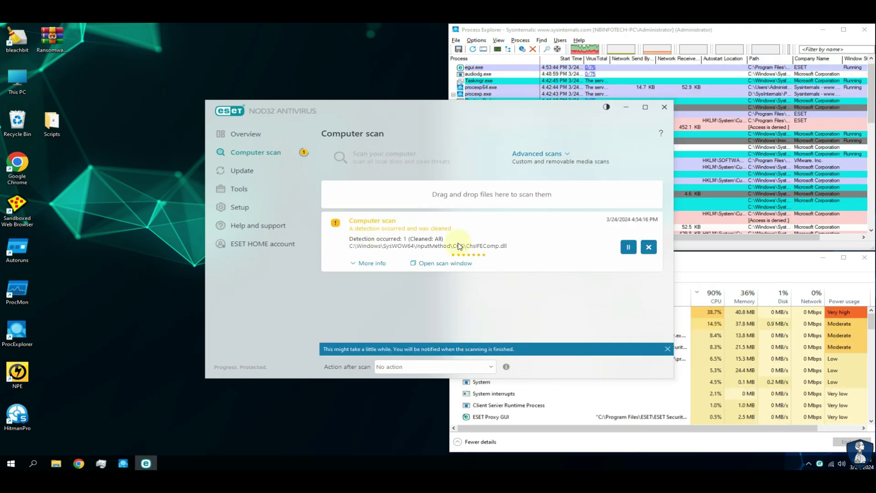
click(356, 263)
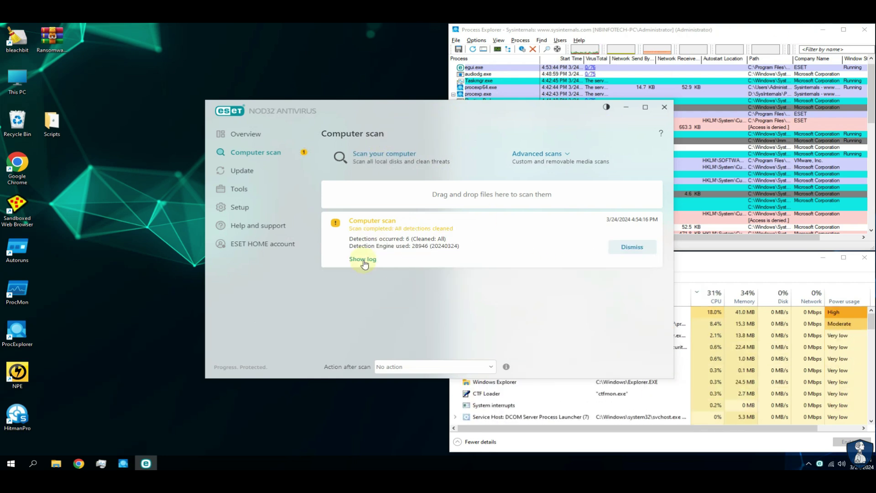
Review the finished scan's log showing 6 detections, all cleaned
click(363, 259)
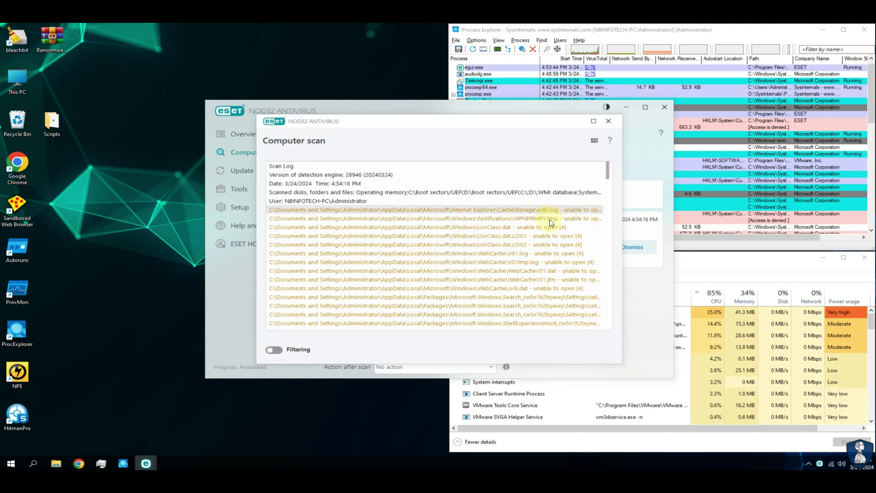
scroll(609, 182, down, 6)
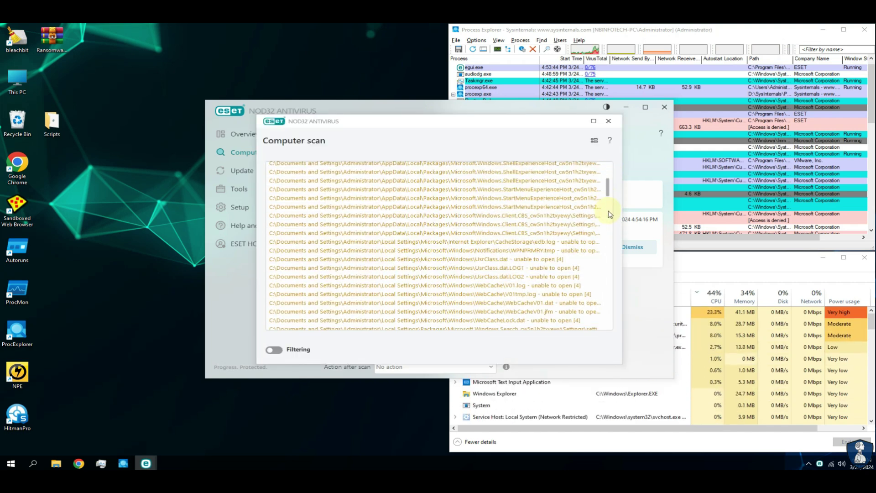
scroll(608, 209, down, 10)
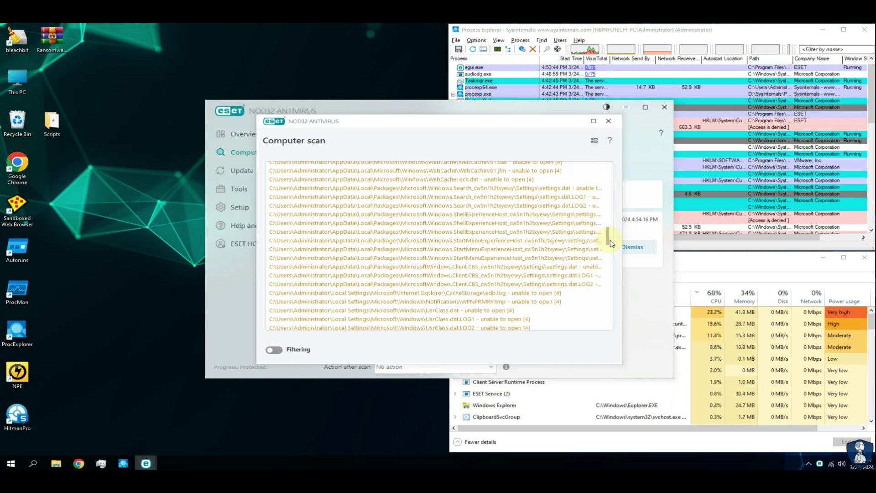
drag(608, 269, 608, 320)
Close the log, dismiss the completion notice and close ESET NOD32
click(608, 122)
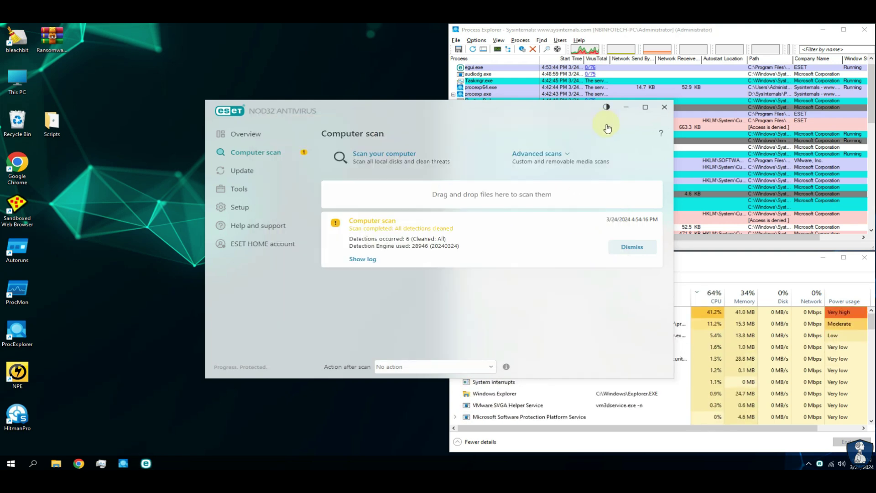
click(630, 250)
click(241, 139)
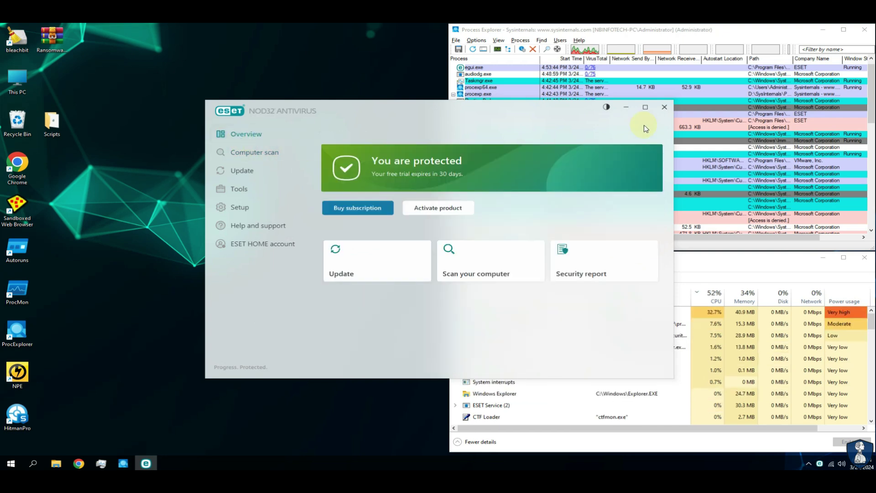
click(663, 107)
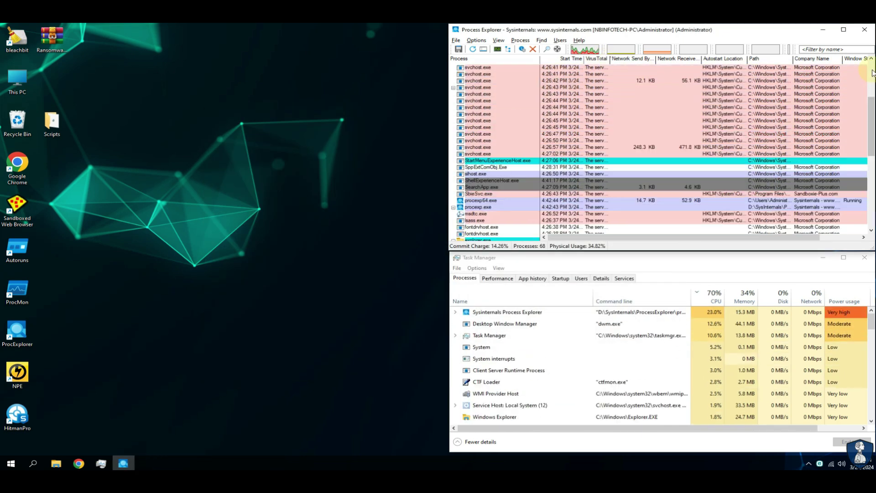
Glance at the startup programs list, then close Process Explorer and Task Manager
scroll(781, 166, down, 8)
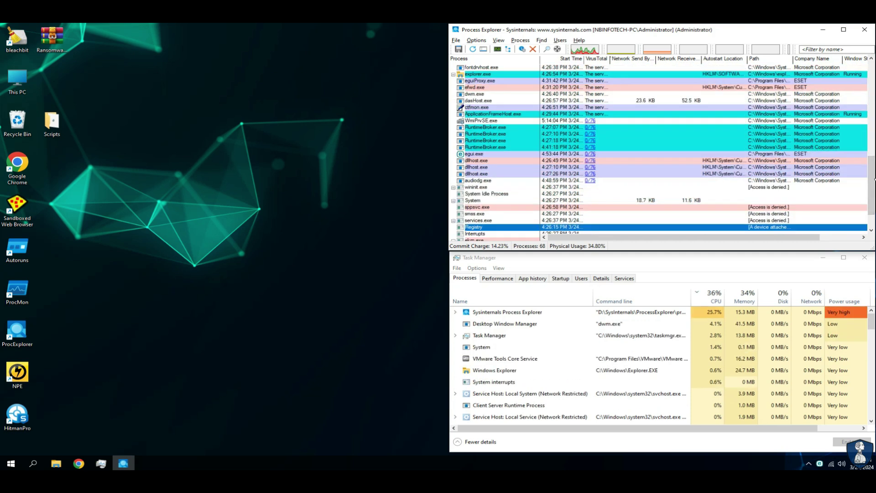
click(559, 278)
click(465, 278)
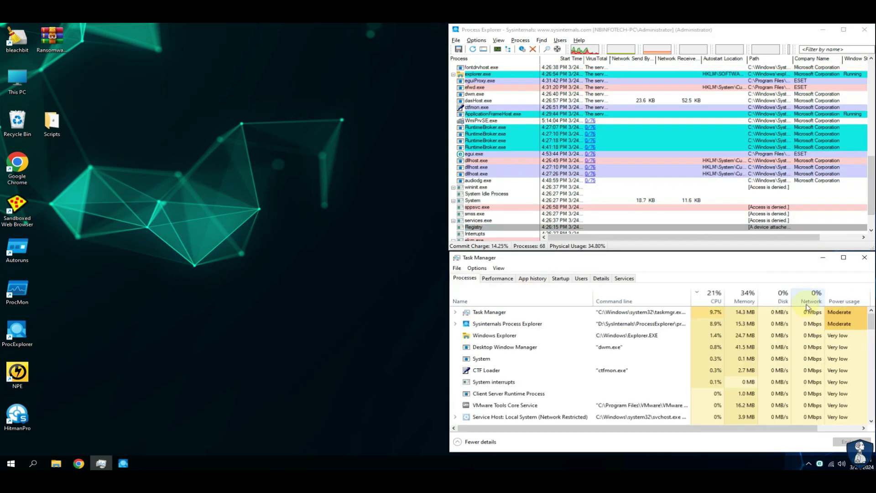
click(864, 33)
Confirm screen and sleep are set to Never in Power & sleep settings, then close Settings
right_click(10, 463)
click(17, 250)
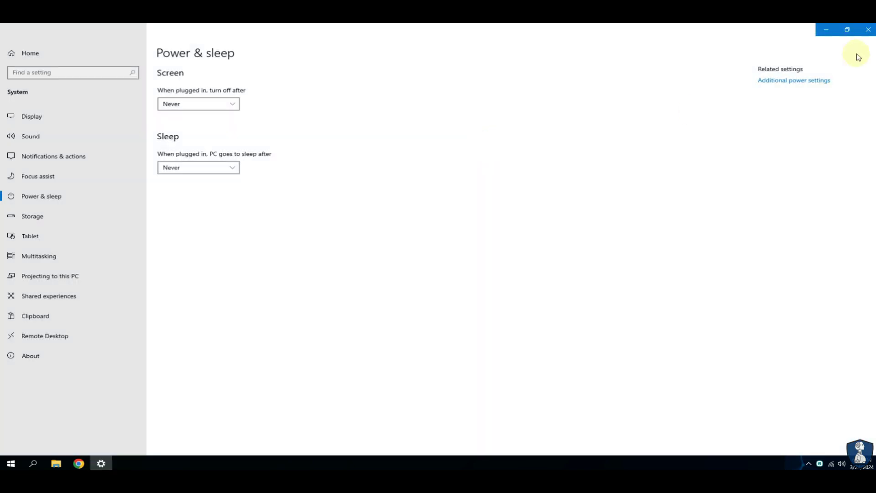
click(868, 32)
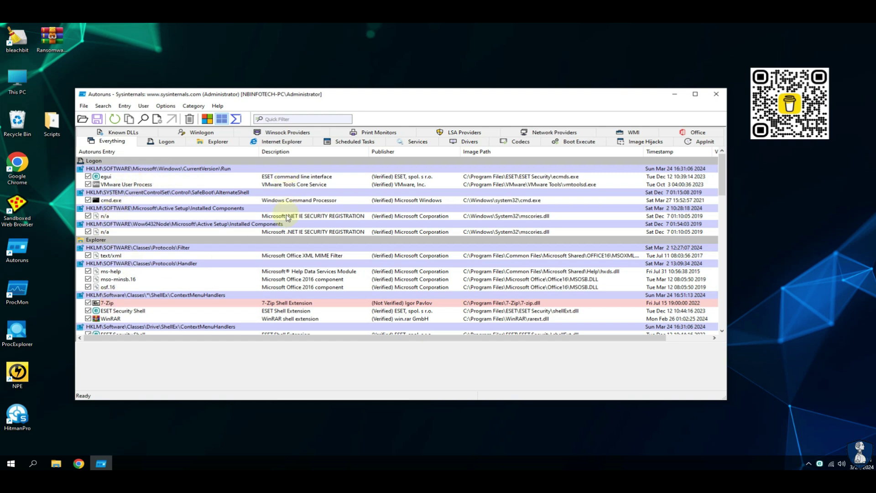
Inspect the WinRAR shell extension entry and scroll the Everything autostart list in Autoruns
click(281, 319)
click(722, 331)
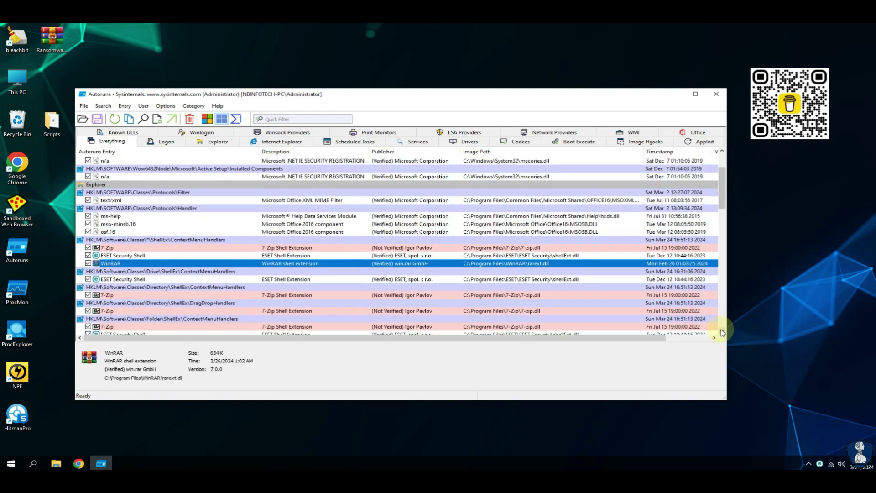
drag(722, 331, 722, 332)
drag(722, 331, 722, 330)
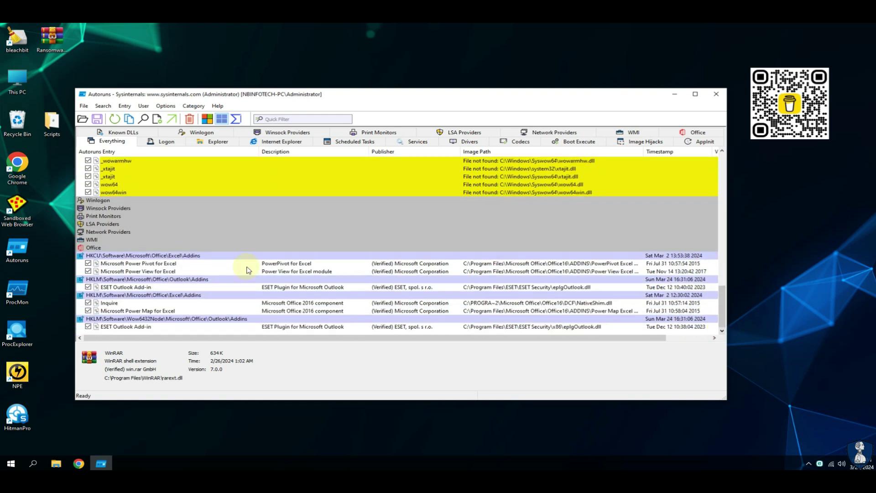
Close Autoruns and restart the computer
click(716, 94)
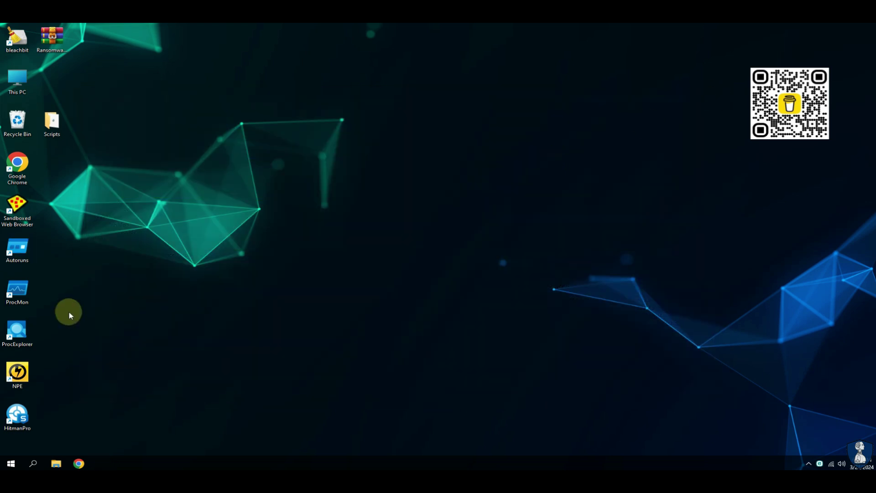
right_click(11, 464)
click(160, 435)
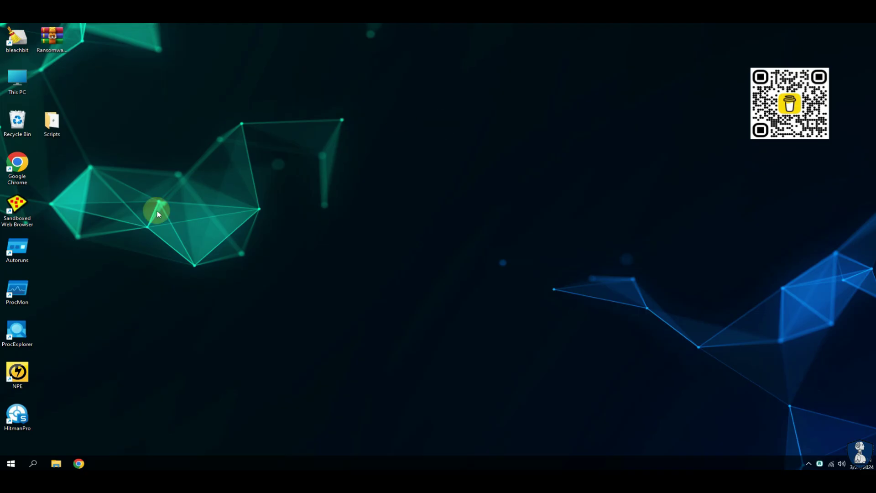
Open ESET NOD32 from the system tray and close it again
right_click(819, 463)
click(810, 425)
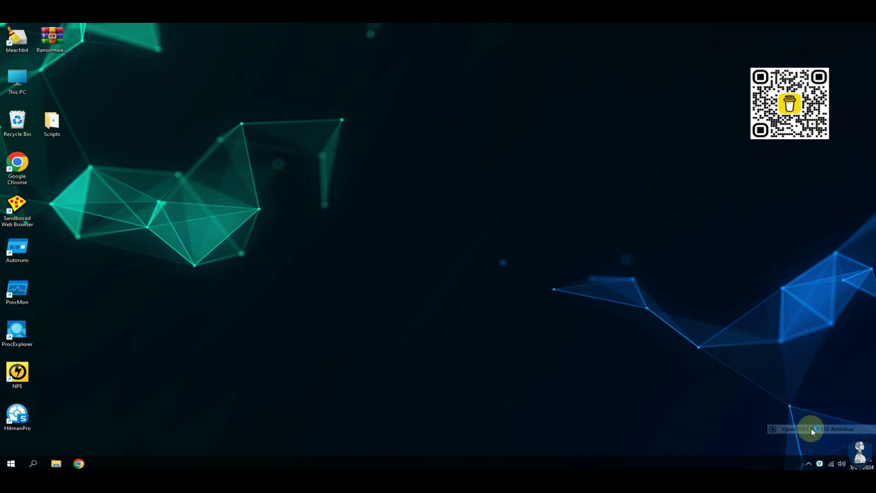
key(alt+F4)
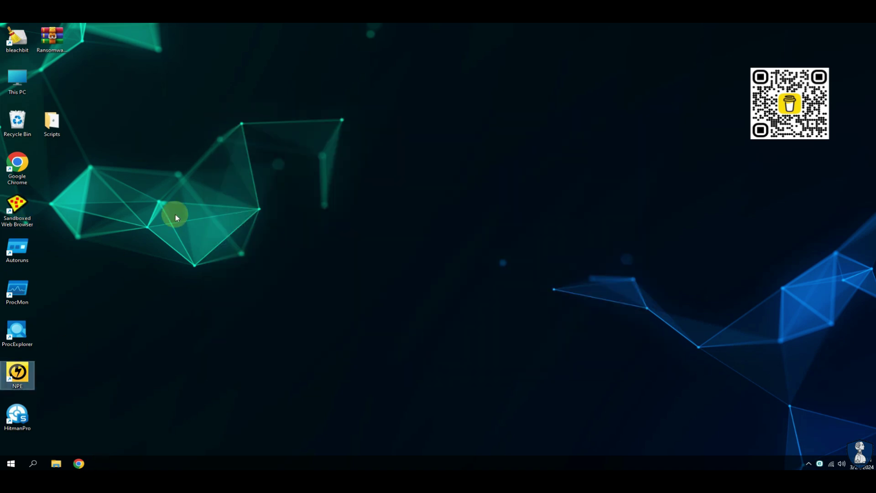
Launch Norton Power Eraser, apply its settings, run a Full System Scan, then exit
key(Return)
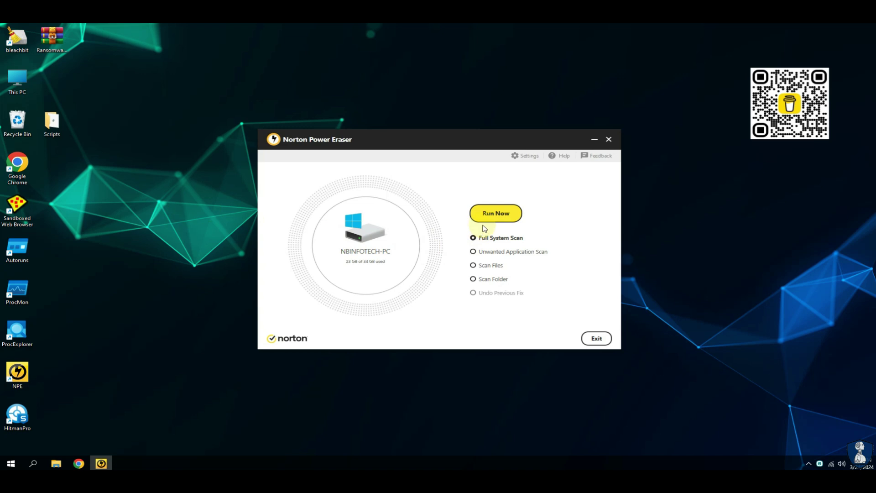
click(526, 156)
click(593, 338)
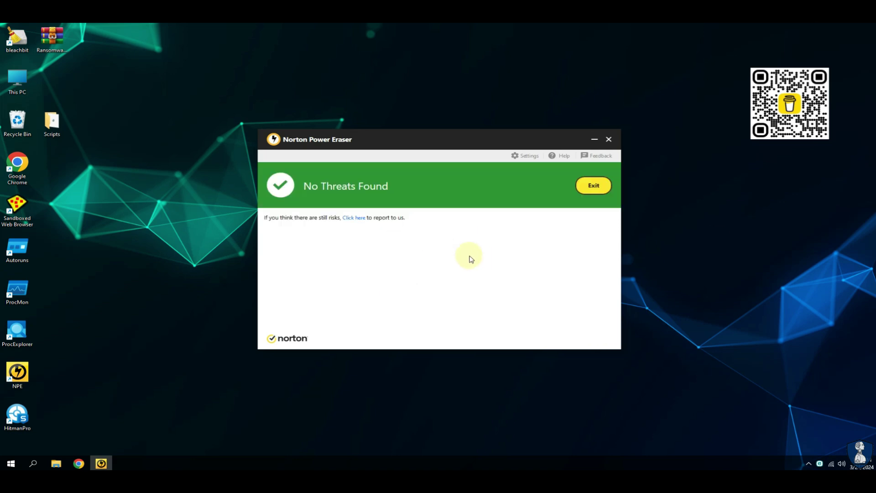
click(591, 186)
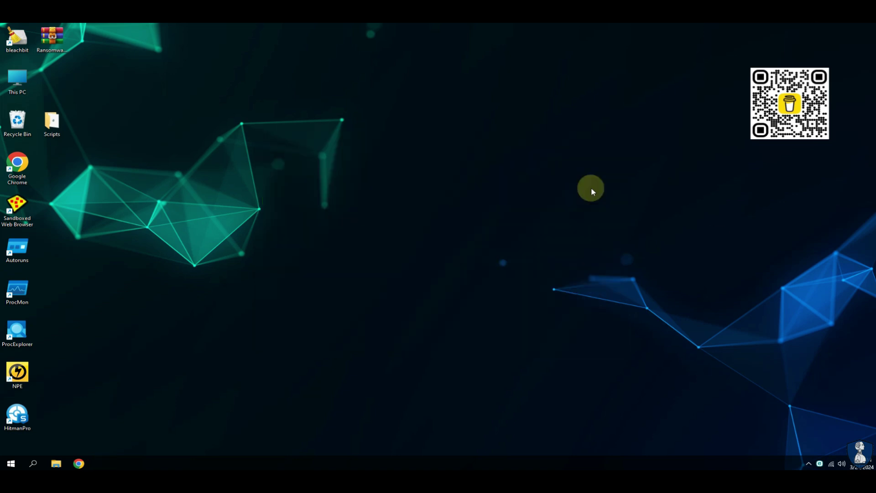
Launch HitmanPro, scan 1,264,428 objects with 0 threats found, then close it
double_click(17, 415)
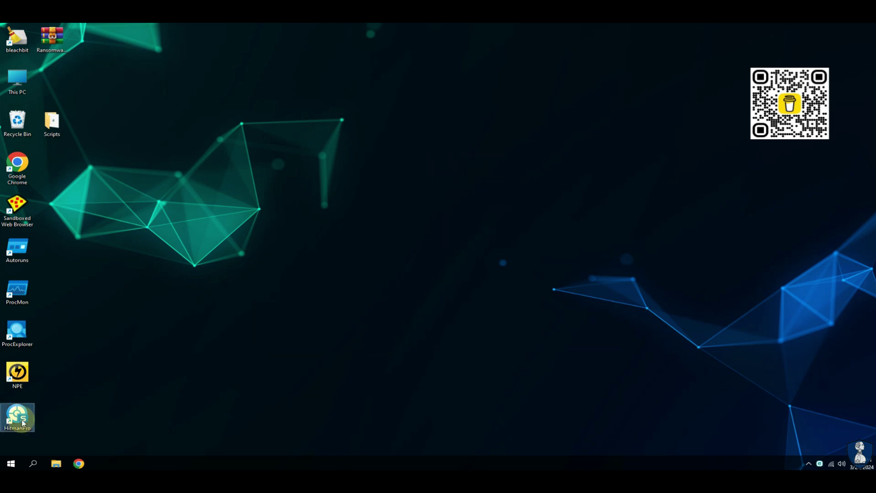
click(516, 345)
click(517, 346)
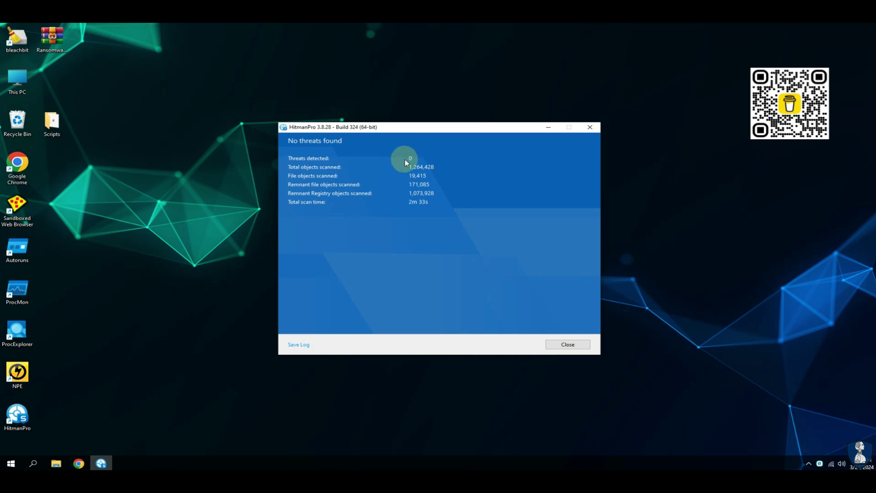
click(558, 345)
View the contents of the desktop Scripts folder, then close it
click(52, 127)
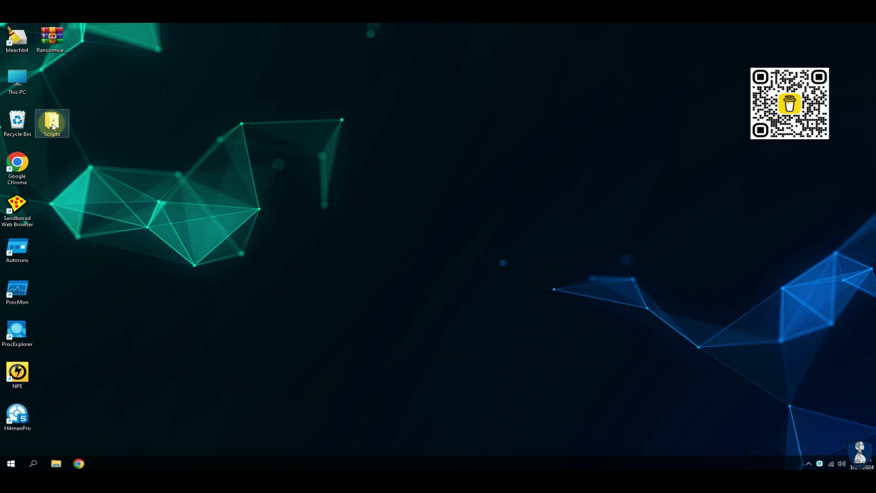
double_click(205, 297)
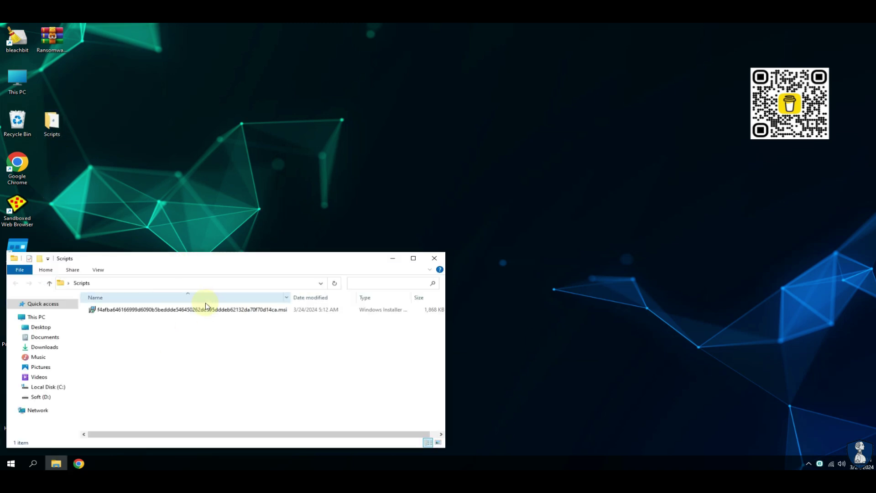
click(434, 258)
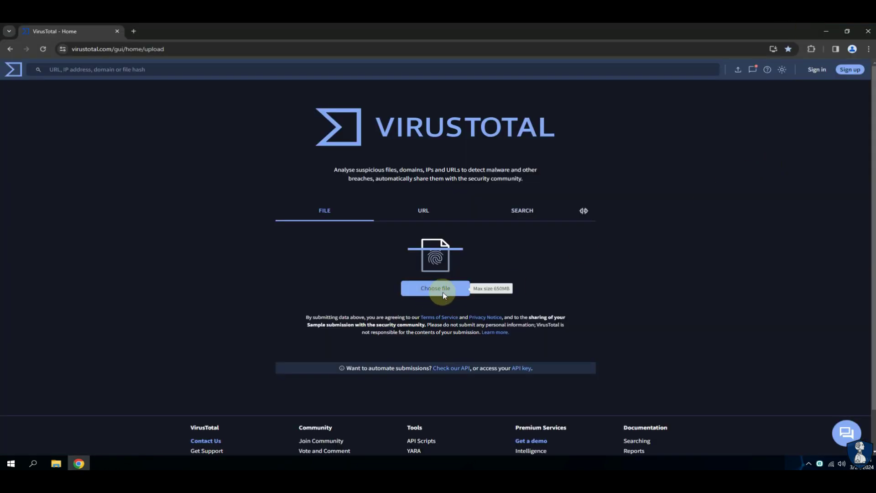
Upload the .msi sample from Desktop > Scripts to VirusTotal for analysis
click(442, 295)
click(39, 101)
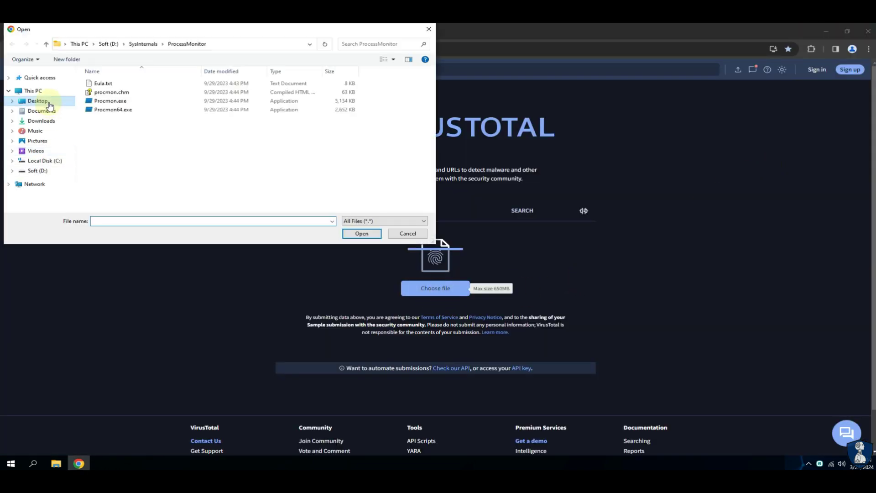
double_click(97, 83)
click(99, 84)
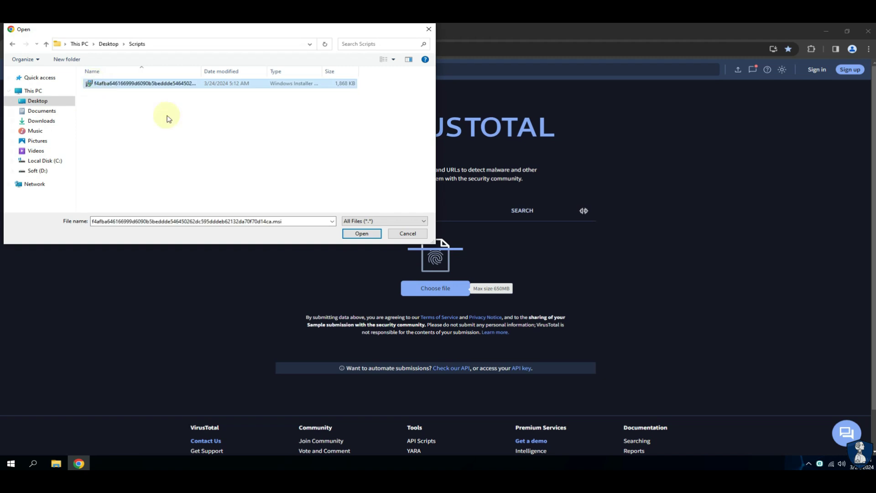
click(350, 232)
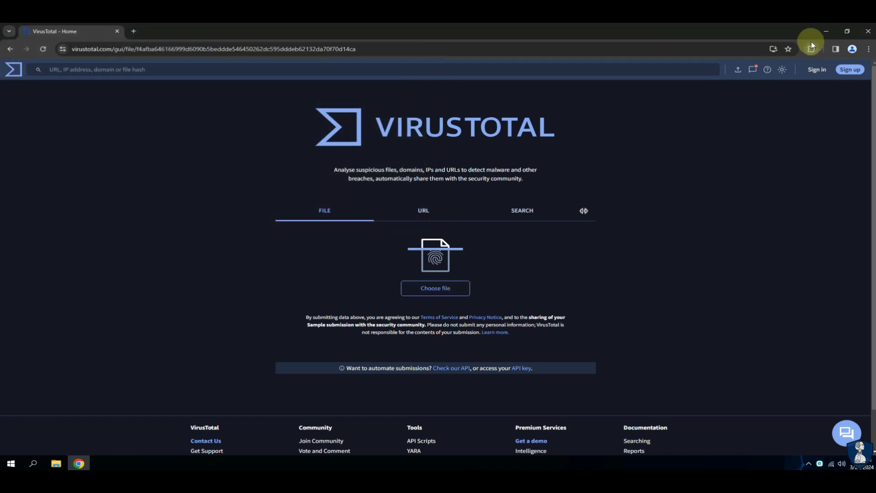
Highlight the 0/62 vendor verdict and the .msi extension, then close Chrome
drag(237, 101, 408, 100)
drag(236, 134, 260, 134)
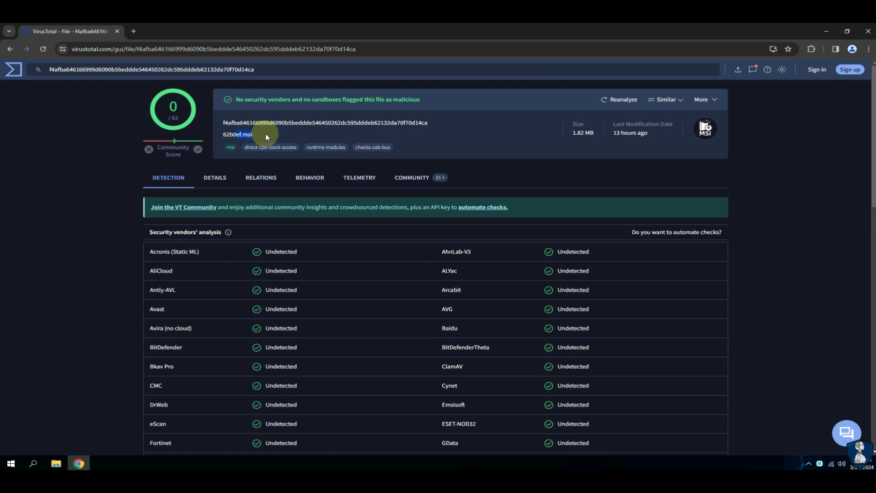
click(868, 31)
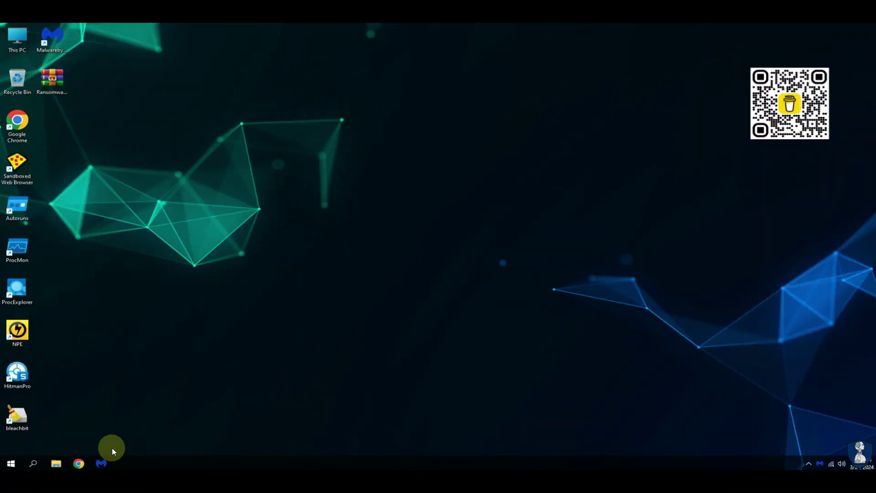
Open Malwarebytes Settings and scroll through the General options
click(101, 462)
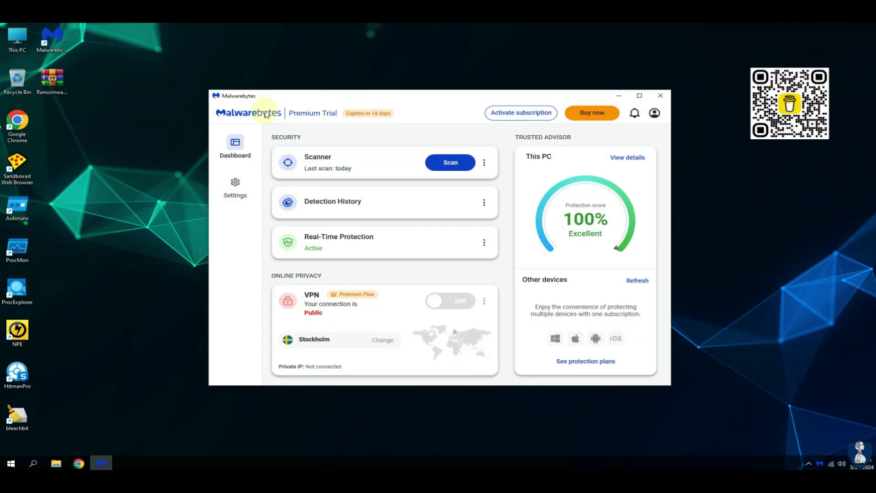
click(235, 196)
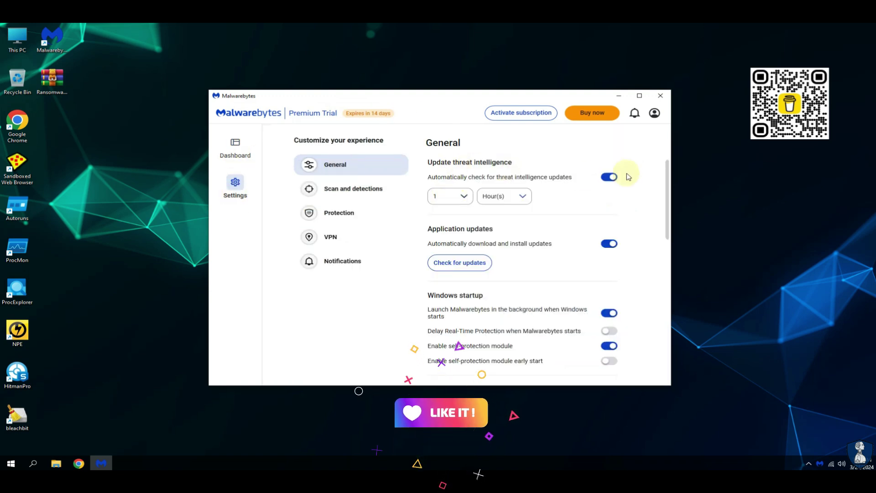
drag(669, 215, 669, 248)
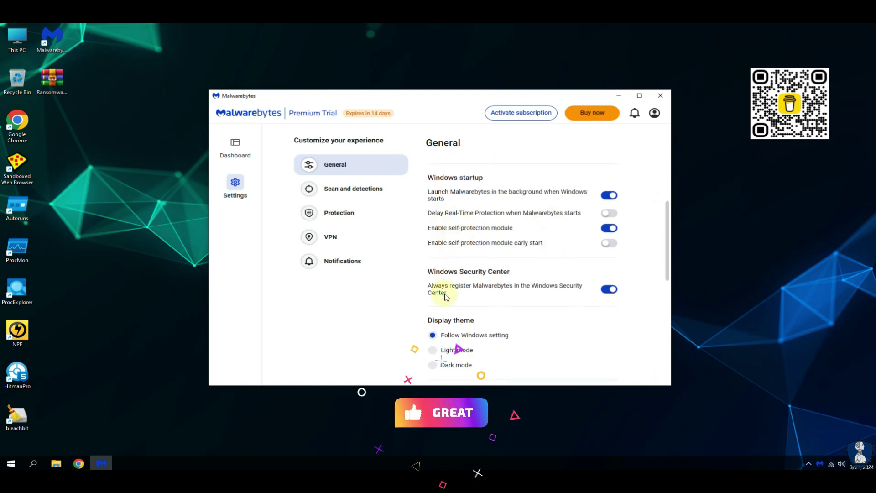
drag(666, 277, 675, 357)
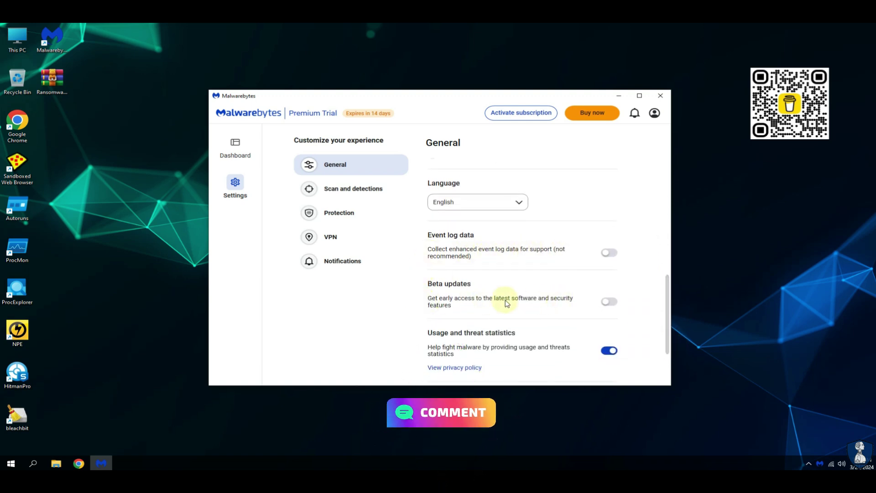
drag(667, 303, 669, 342)
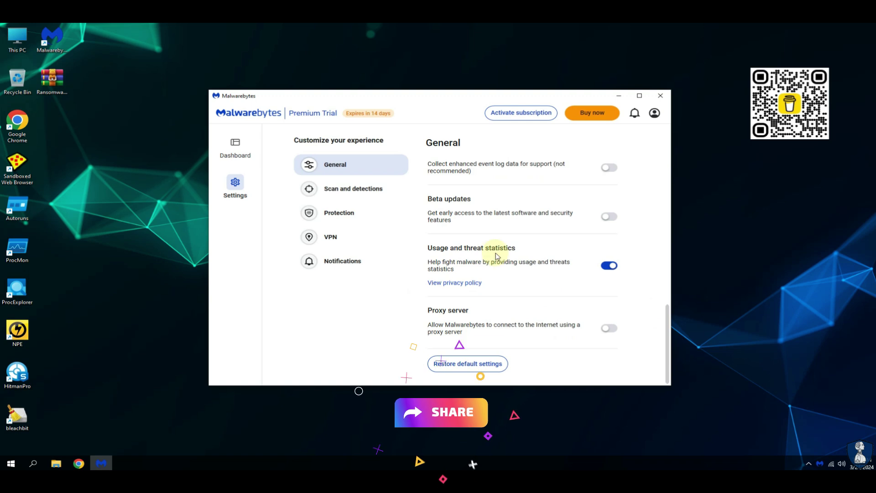
Review the Scan and detections and the Protection settings categories
click(359, 189)
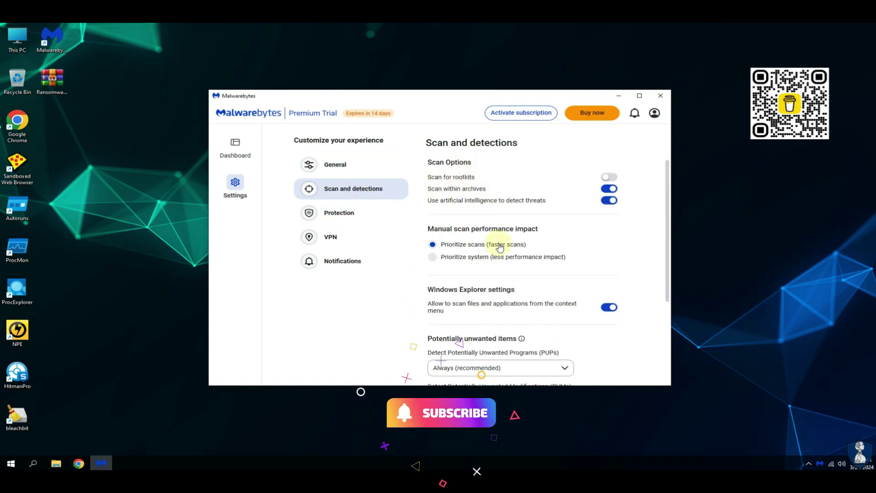
drag(668, 276, 679, 367)
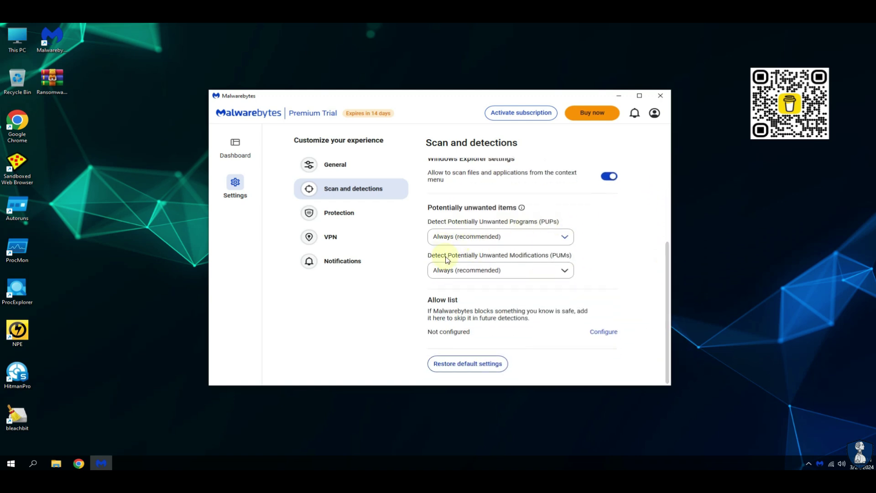
click(346, 215)
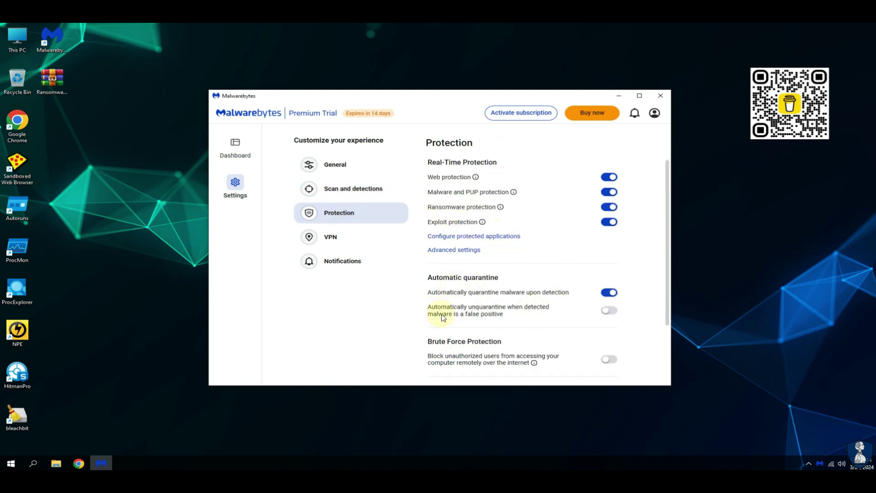
drag(667, 297, 667, 356)
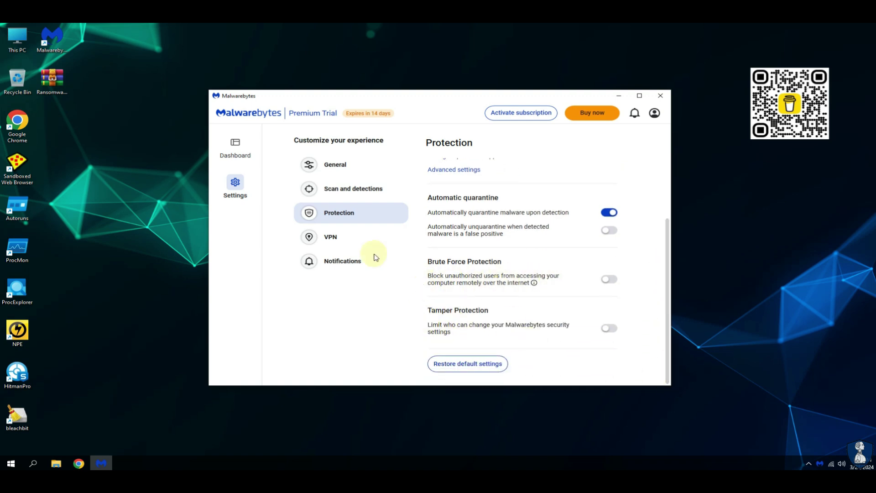
Review the VPN and Notifications settings, then return to the Dashboard
click(365, 238)
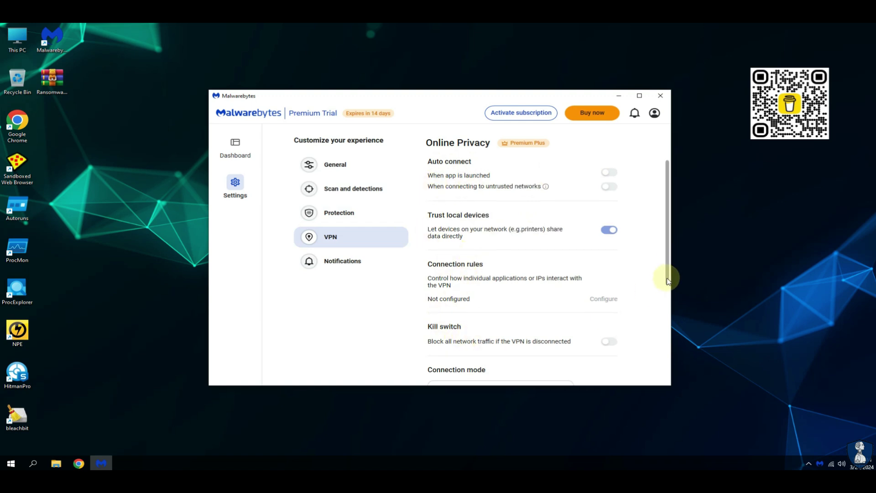
drag(665, 273, 671, 381)
click(356, 270)
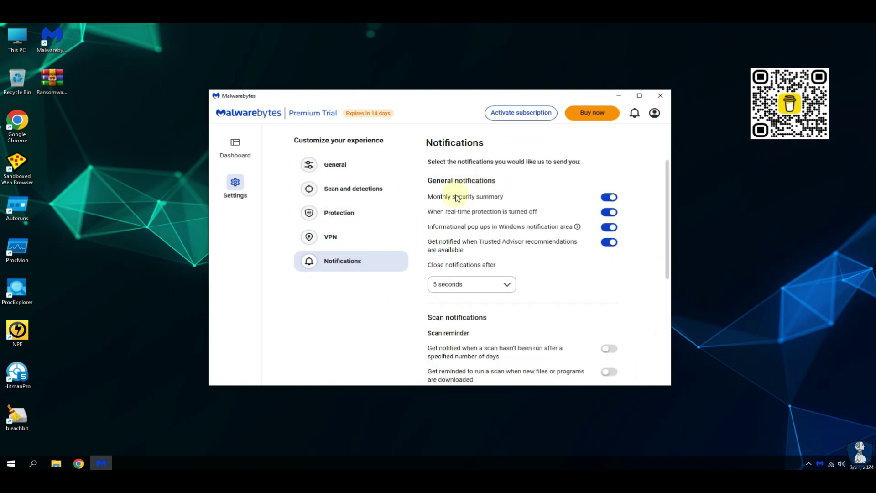
drag(666, 276, 665, 351)
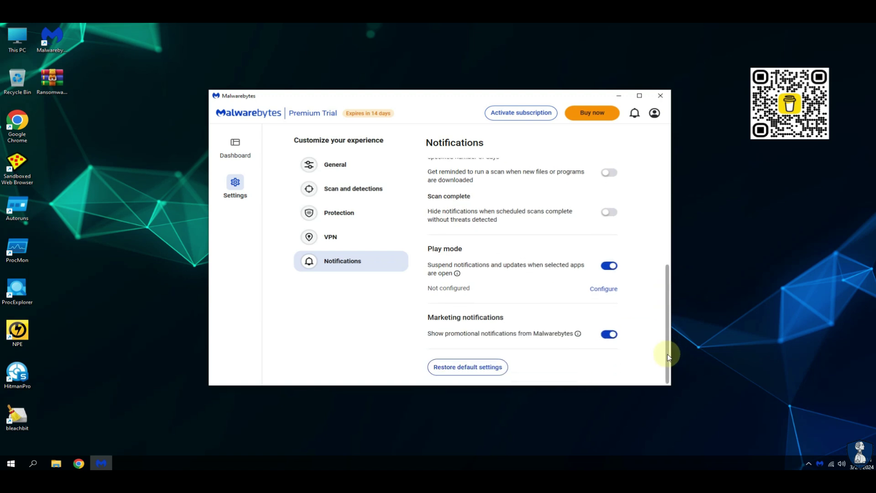
click(235, 151)
Look at the Scanner Settings, then go back to the Dashboard
click(486, 164)
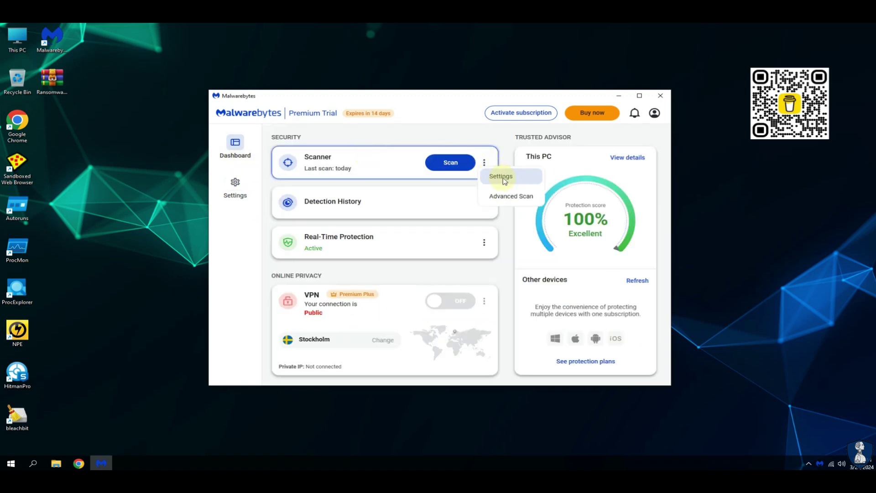
click(505, 180)
click(237, 156)
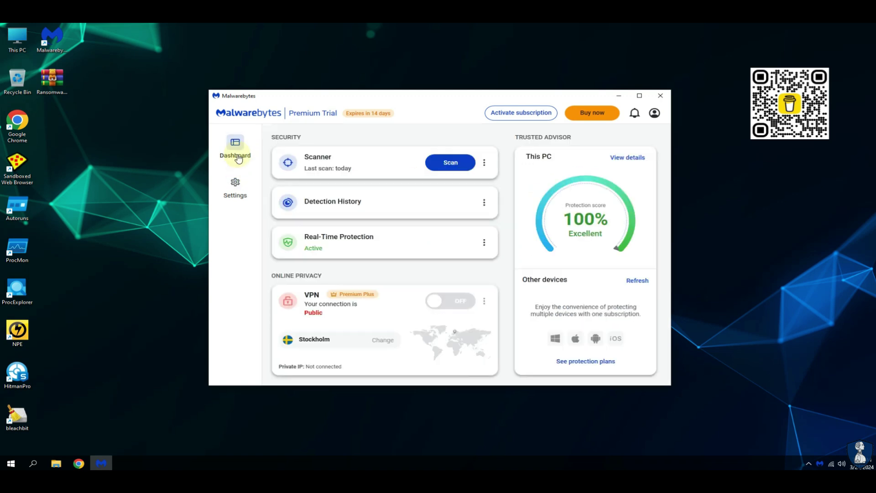
Inspect the Real-Time Protection details and its Protection settings, then return to Dashboard
click(485, 246)
drag(643, 274, 643, 315)
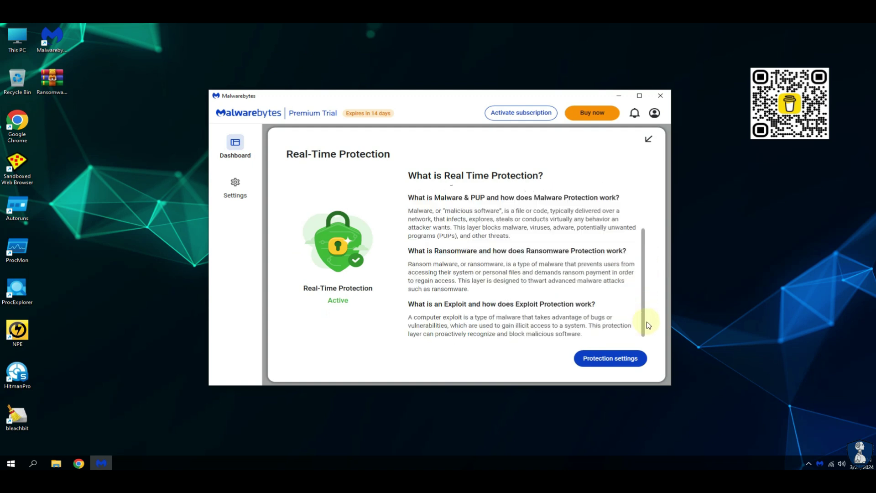
click(606, 365)
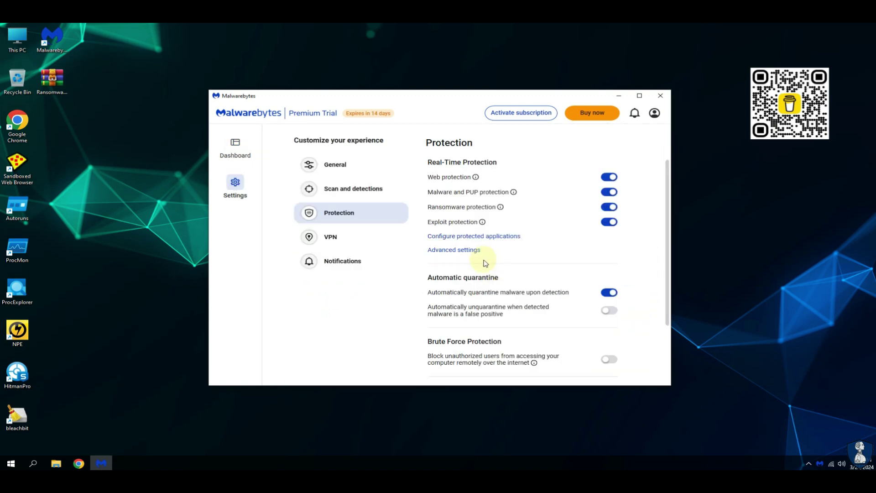
click(236, 155)
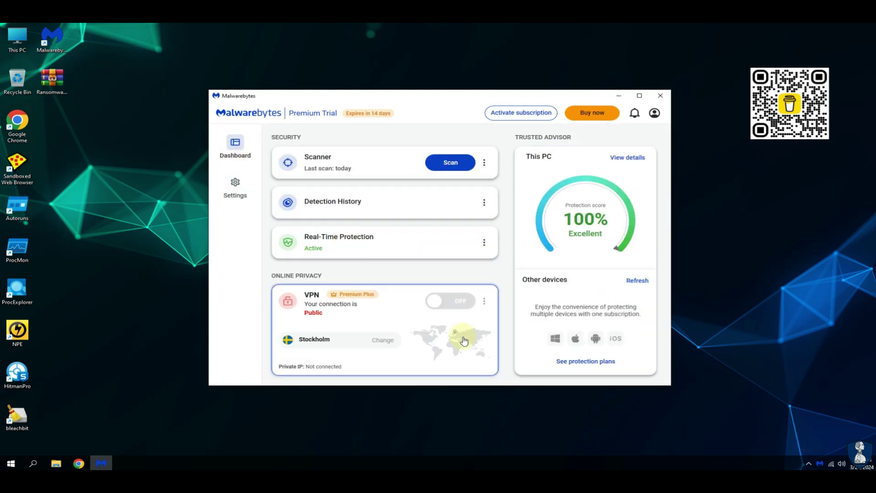
View the Trusted Advisor report's This PC details and Other devices tab, then collapse it
click(631, 161)
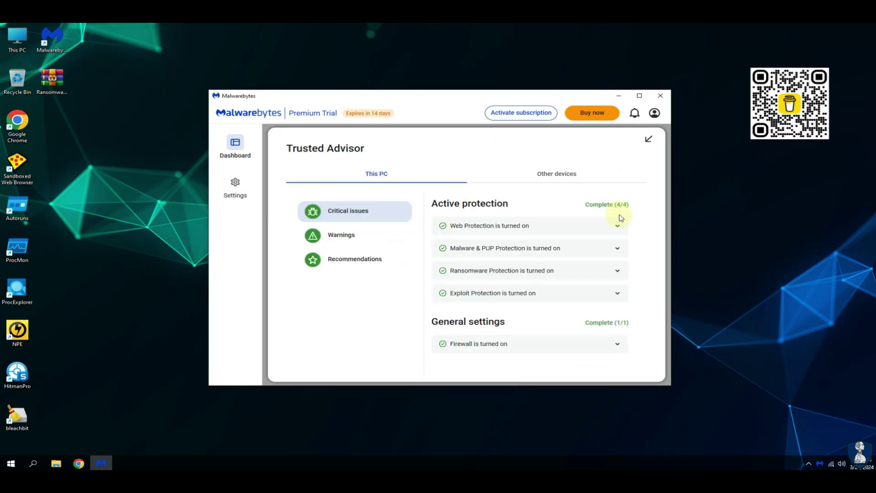
click(379, 264)
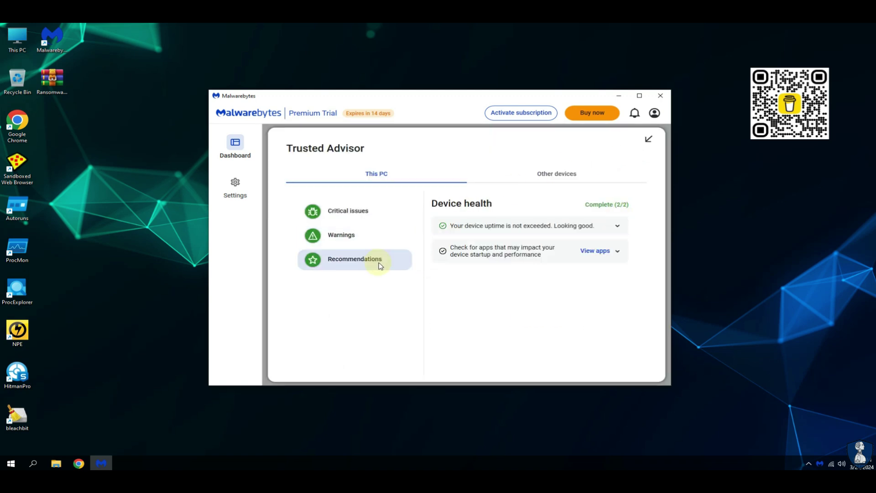
click(578, 173)
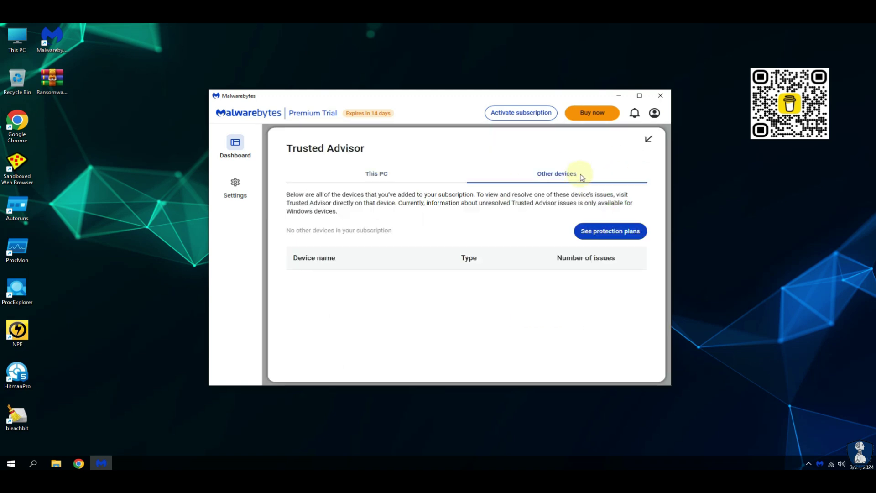
click(646, 141)
Check for Malwarebytes updates from the tray icon and dismiss the up-to-date message
right_click(820, 464)
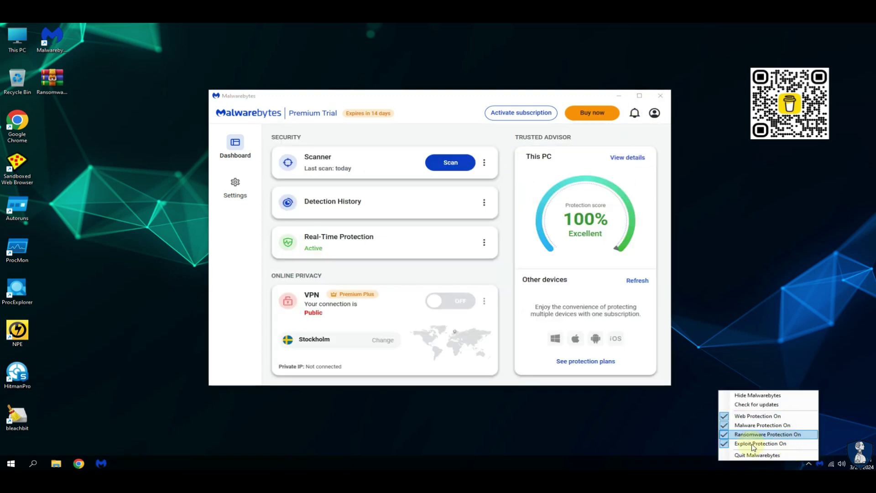
click(756, 404)
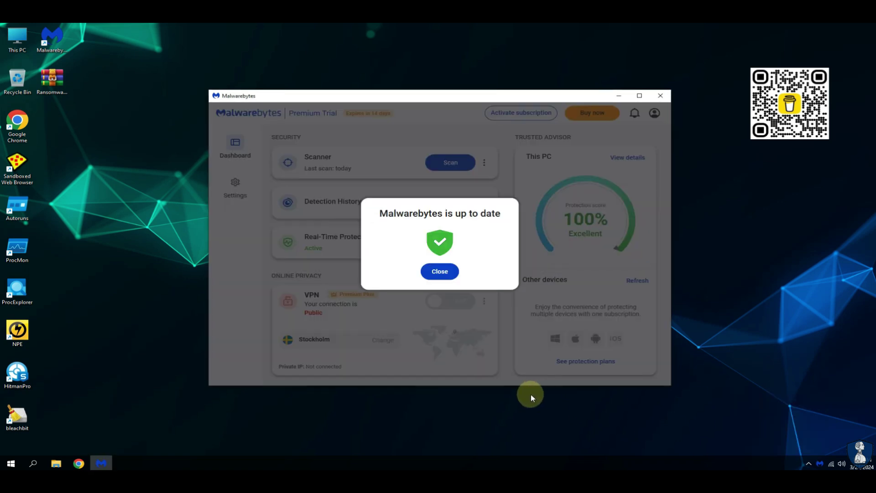
click(446, 273)
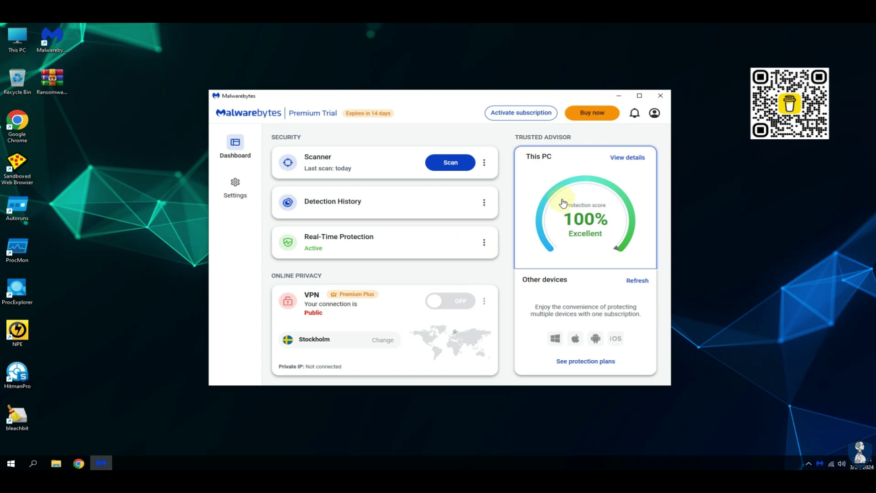
Turn off Exploit, Ransomware and Malware Protection from the tray menu
right_click(820, 463)
click(792, 447)
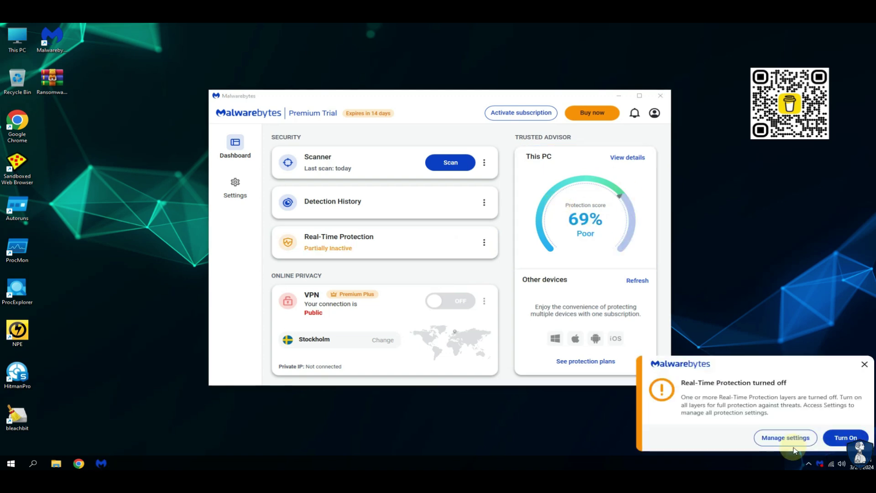
click(864, 364)
right_click(820, 464)
click(792, 435)
right_click(819, 463)
click(790, 425)
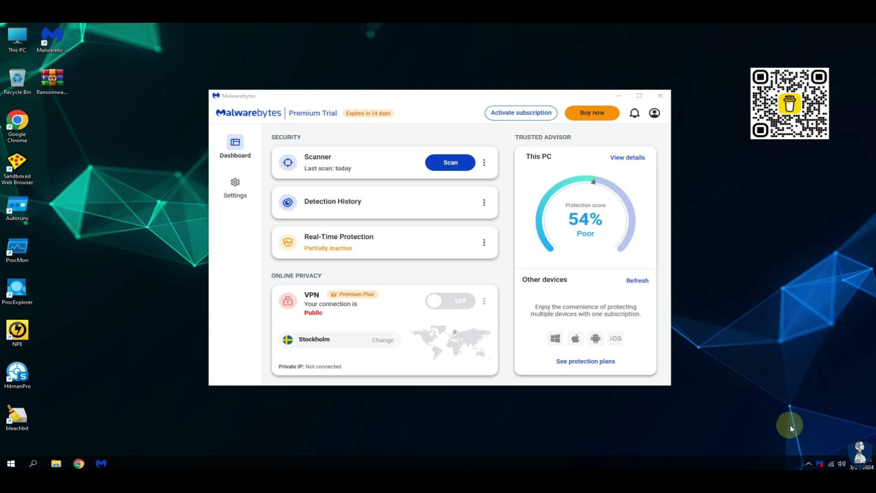
Turn off Web Protection, confirm all layers are off, and minimise Malwarebytes
right_click(819, 463)
click(798, 416)
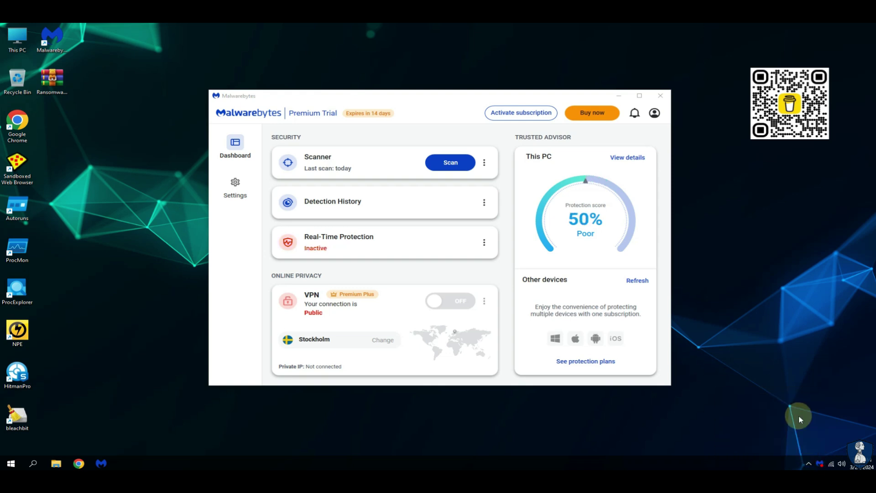
right_click(819, 463)
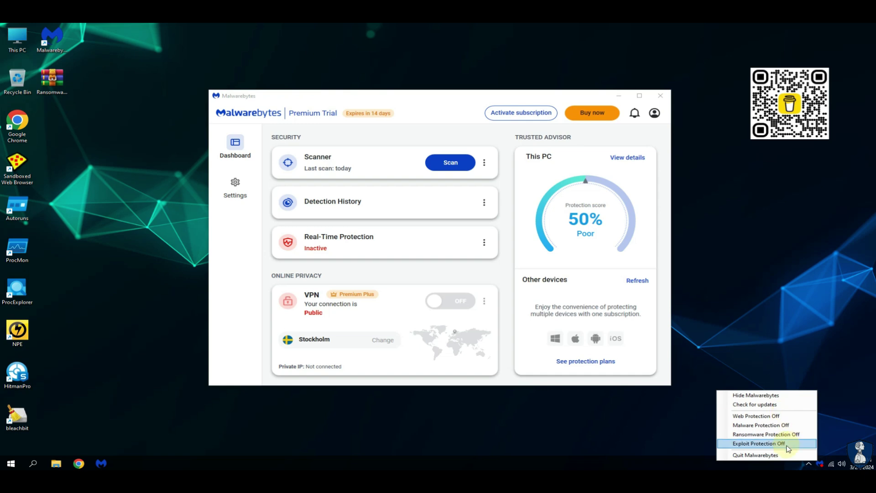
click(794, 443)
click(619, 96)
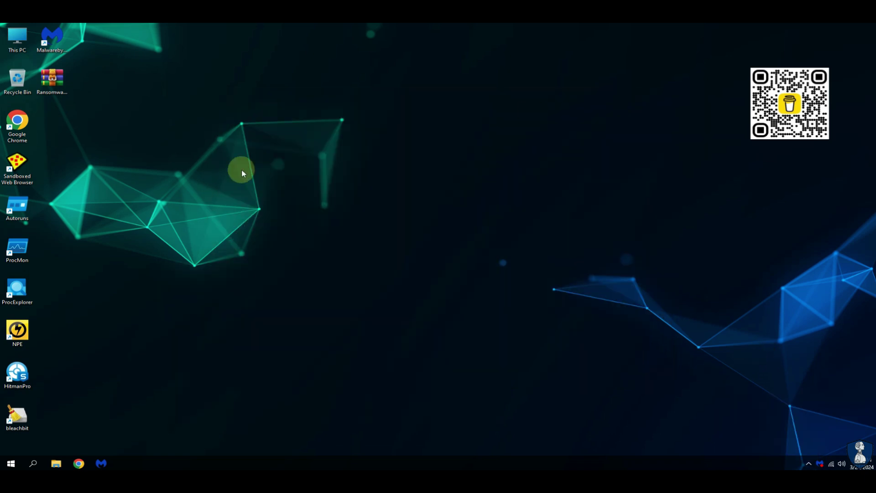
Sort the desktop icons by item type
right_click(48, 87)
right_click(264, 92)
mouse_move(283, 106)
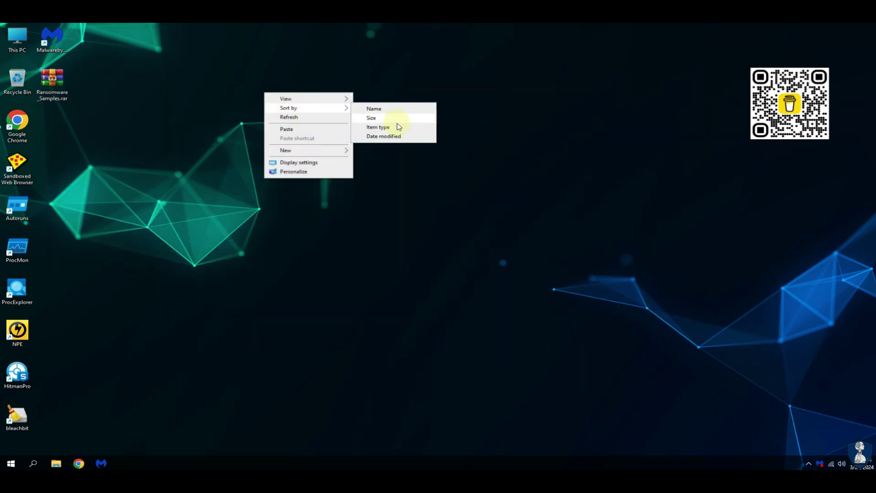
click(393, 127)
Extract Ransomware_Samples.rar to the desktop, entering the archive password
right_click(63, 91)
click(117, 137)
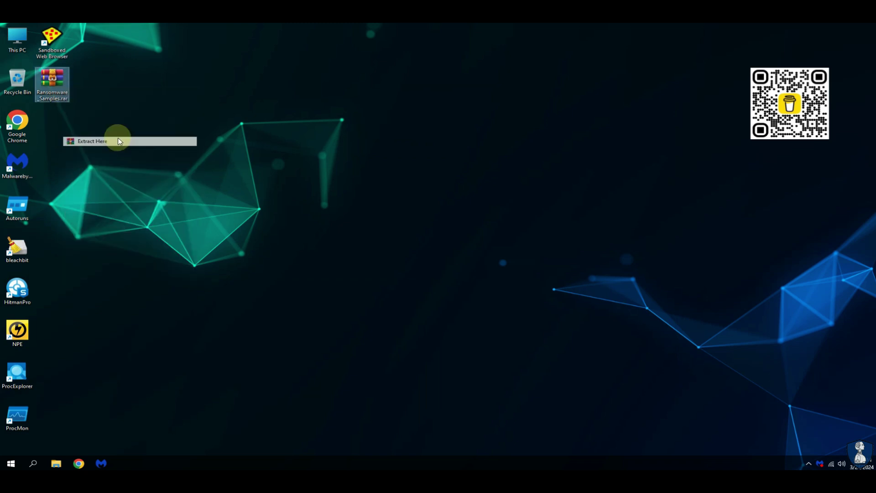
text(i)
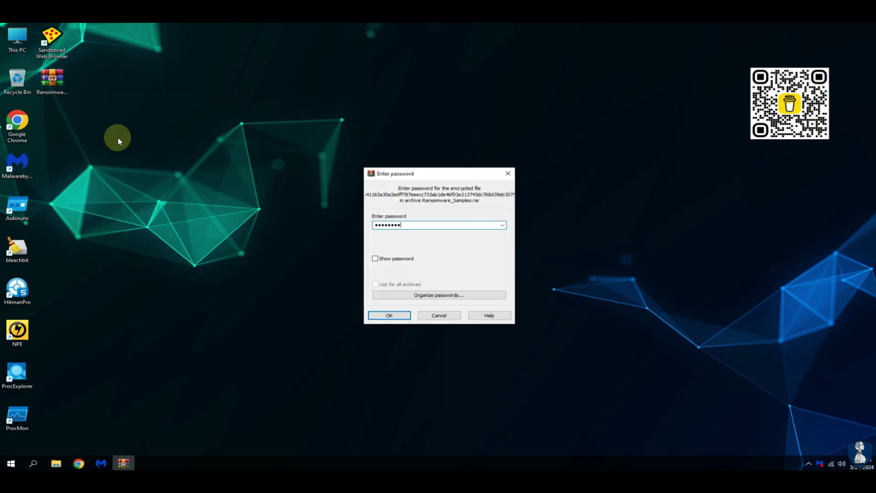
key(Return)
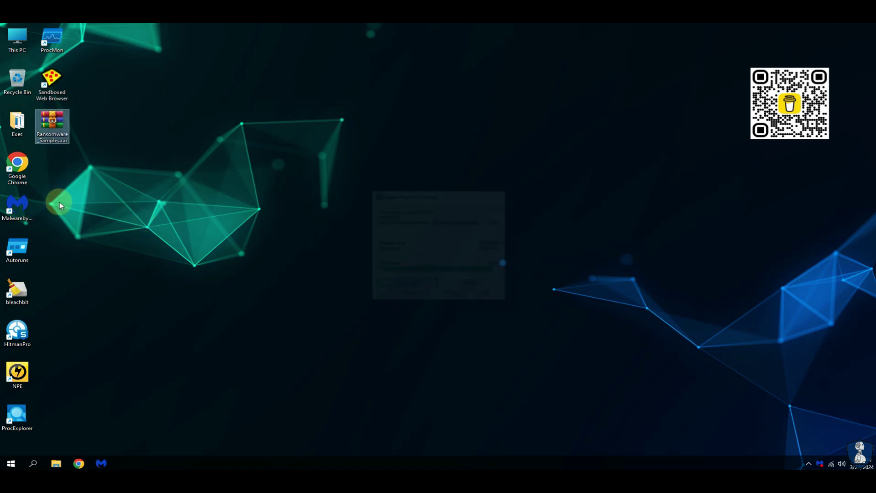
Place Exes beside Scripts, view Scripts' full file names, then open the Exes folder
drag(17, 122, 57, 203)
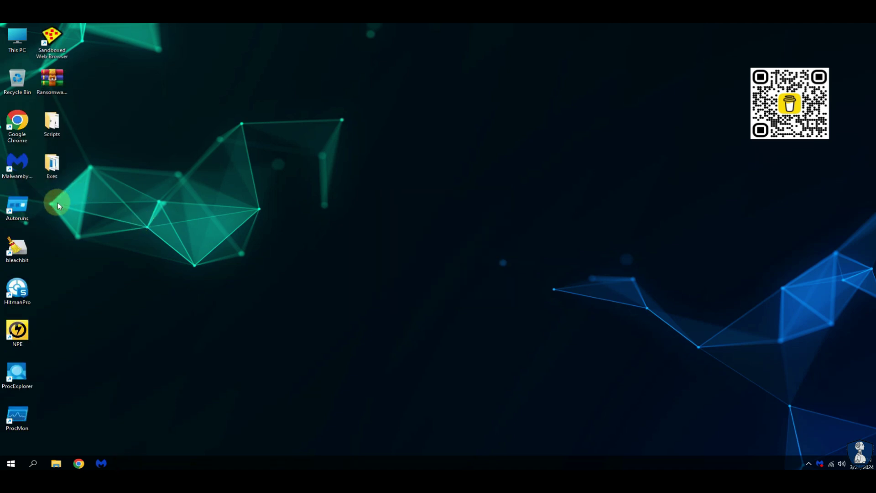
double_click(51, 132)
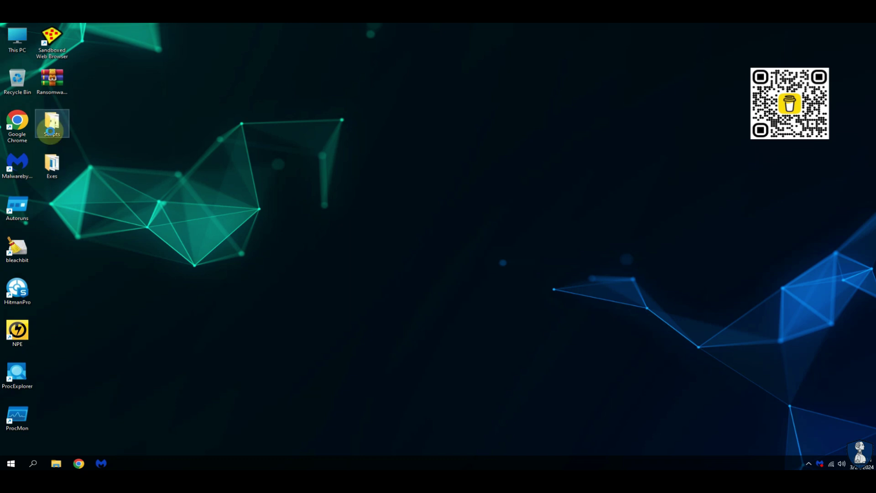
click(844, 28)
double_click(385, 158)
click(689, 116)
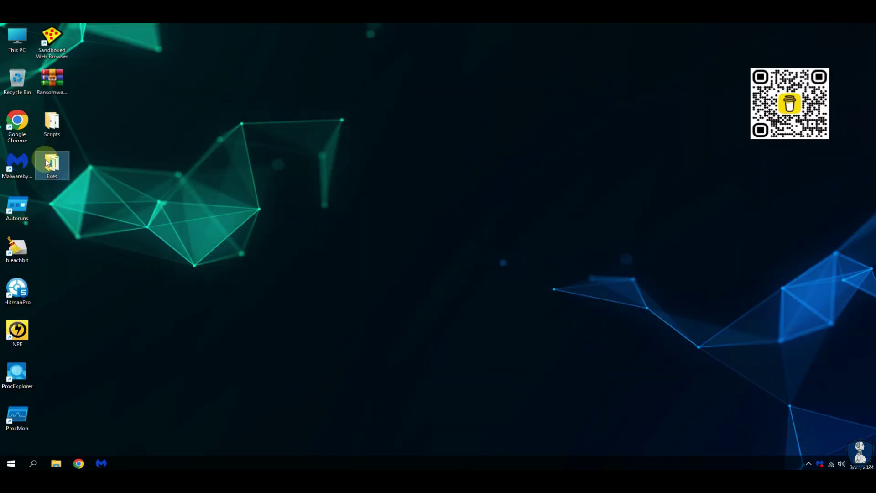
double_click(51, 165)
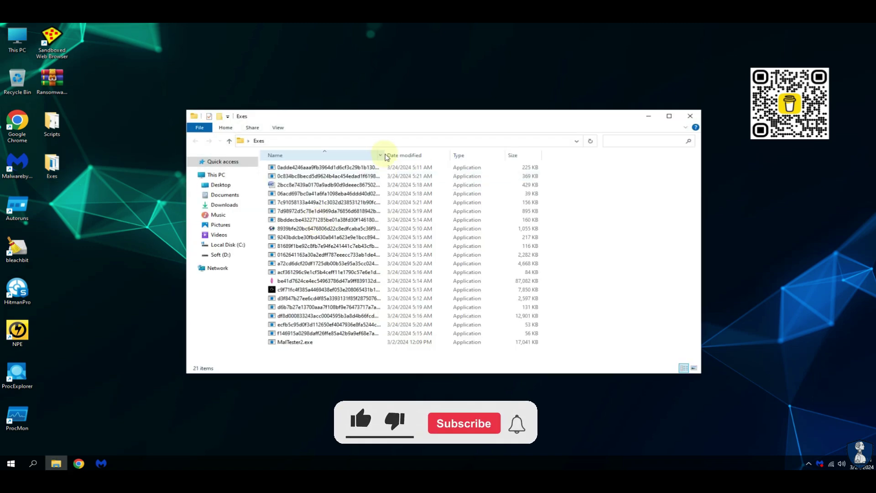
Widen the sample Name column and open TestFile.txt in Documents
double_click(385, 157)
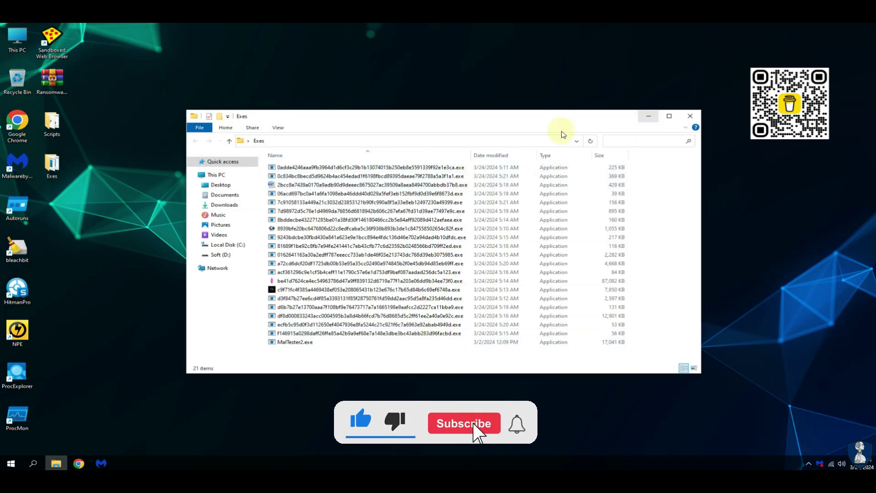
click(221, 195)
double_click(290, 176)
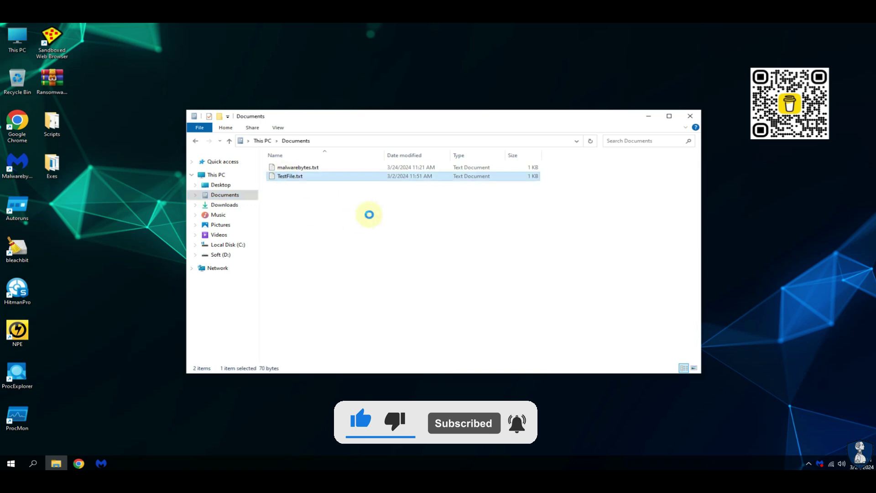
Confirm the test file's plain text, close it, and leave Explorer on Pictures minimised
drag(124, 98, 268, 104)
click(371, 64)
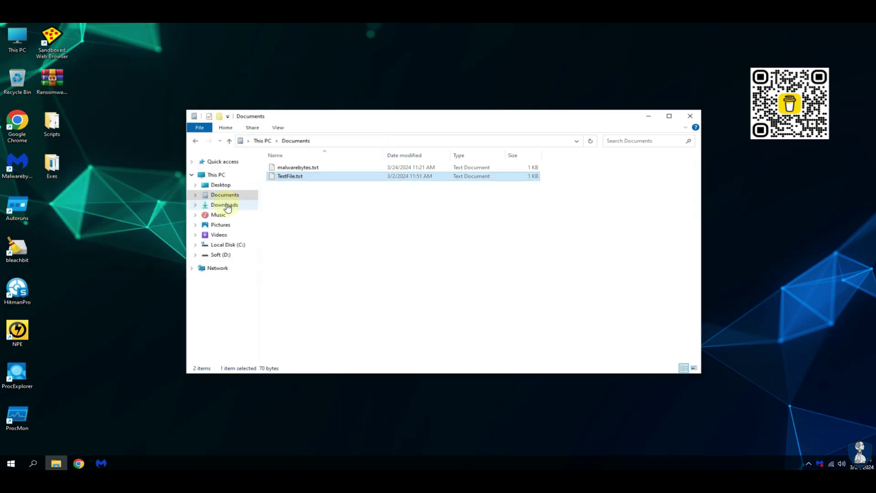
click(221, 224)
click(653, 118)
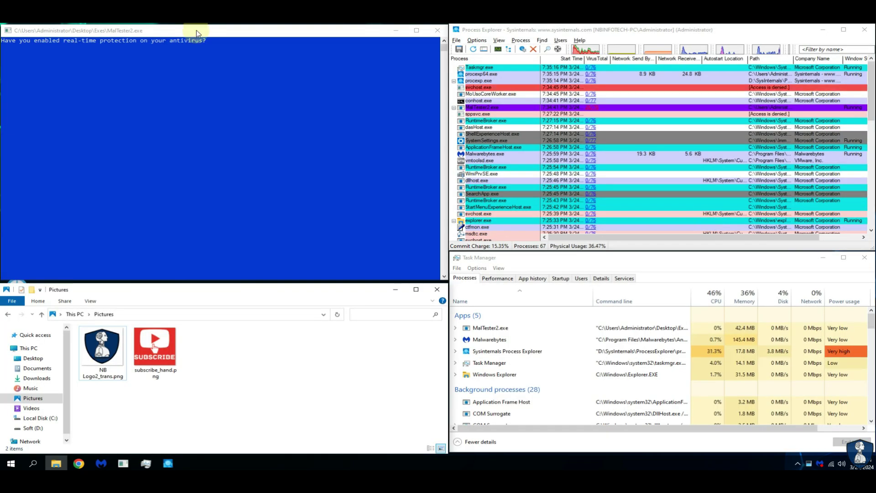
Sort the process list by CPU and show the Documents folder in File Explorer
click(606, 29)
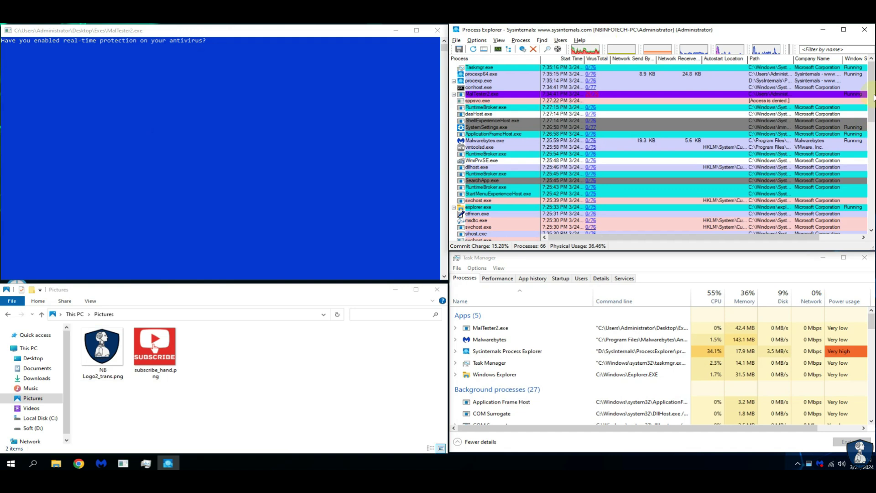
click(703, 296)
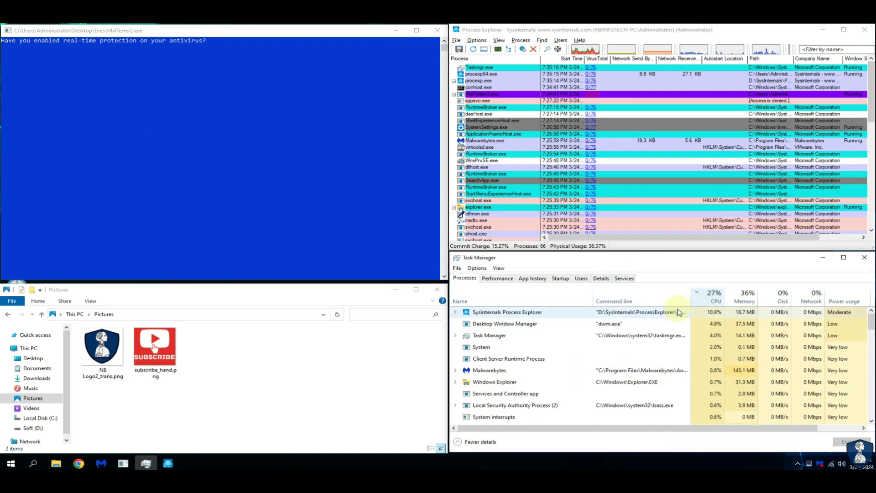
click(197, 287)
click(37, 368)
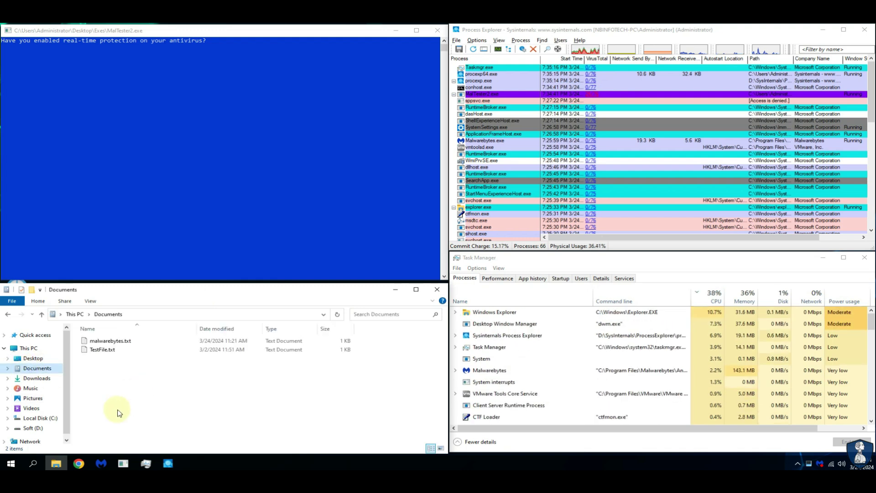
click(98, 468)
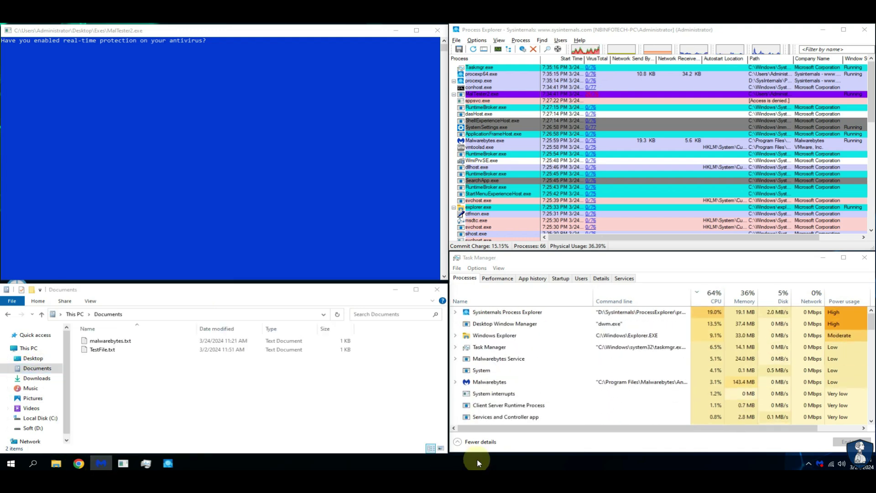
Check Malwarebytes' real-time protection toggles from the tray icon menu
right_click(820, 465)
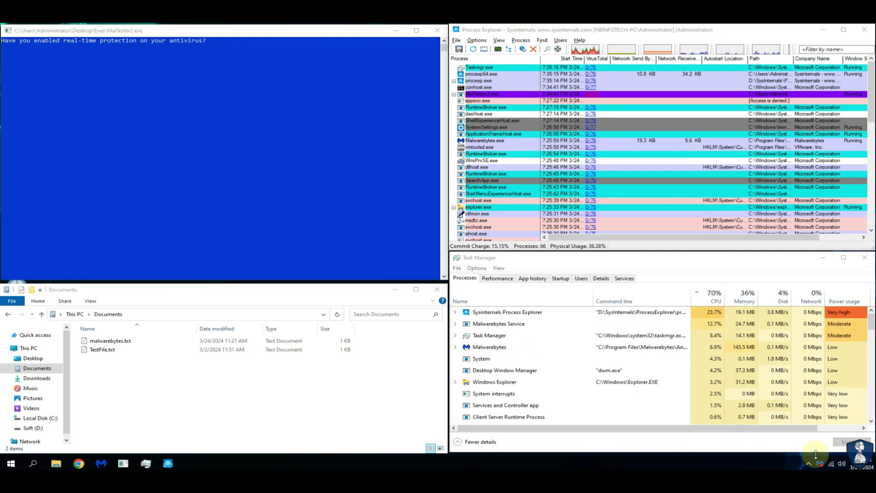
click(811, 453)
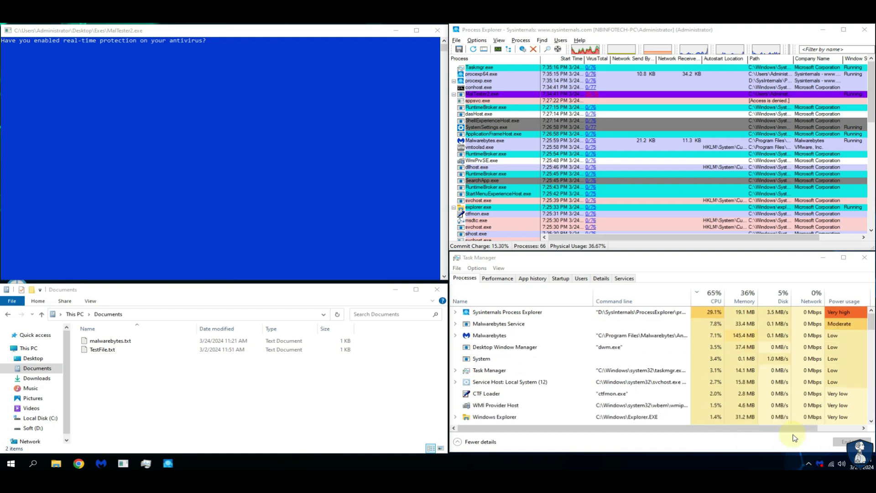
right_click(821, 467)
click(813, 453)
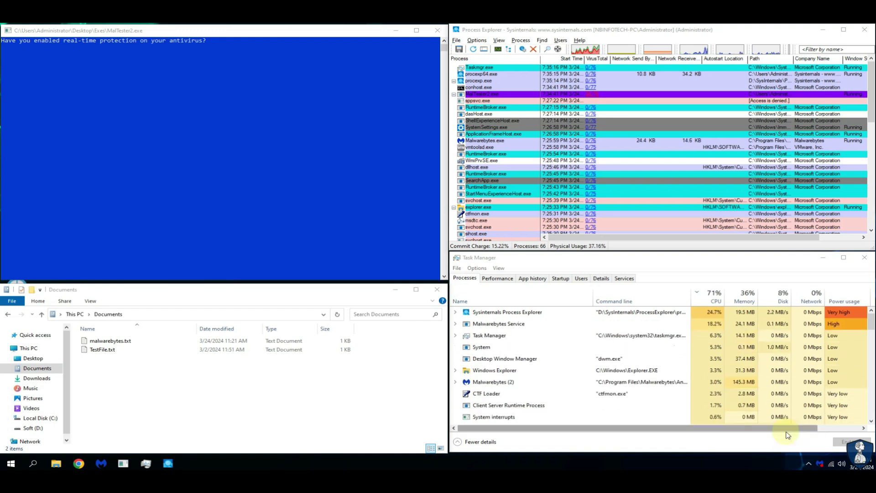
Recheck the tray protection toggles, then open the Malwarebytes main window
right_click(819, 465)
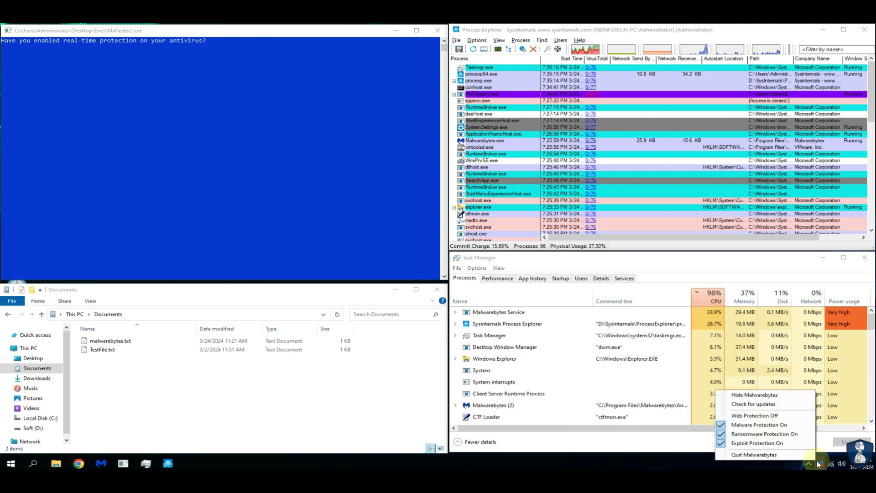
click(774, 425)
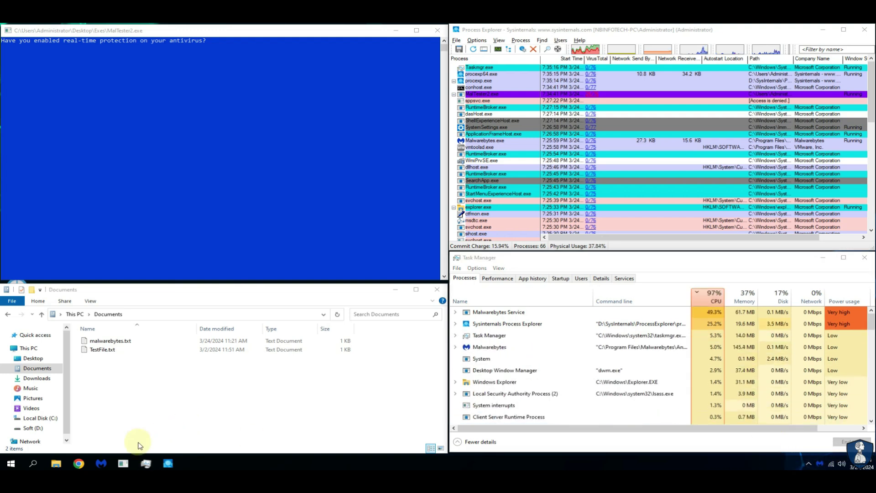
right_click(98, 467)
click(99, 418)
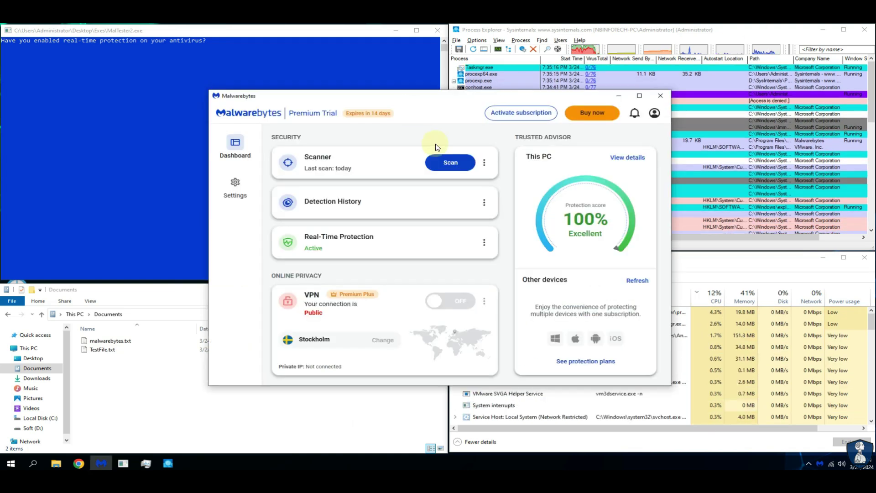
Review the Real-Time Protection settings, return to the Dashboard, and minimise Malwarebytes
click(404, 238)
click(614, 360)
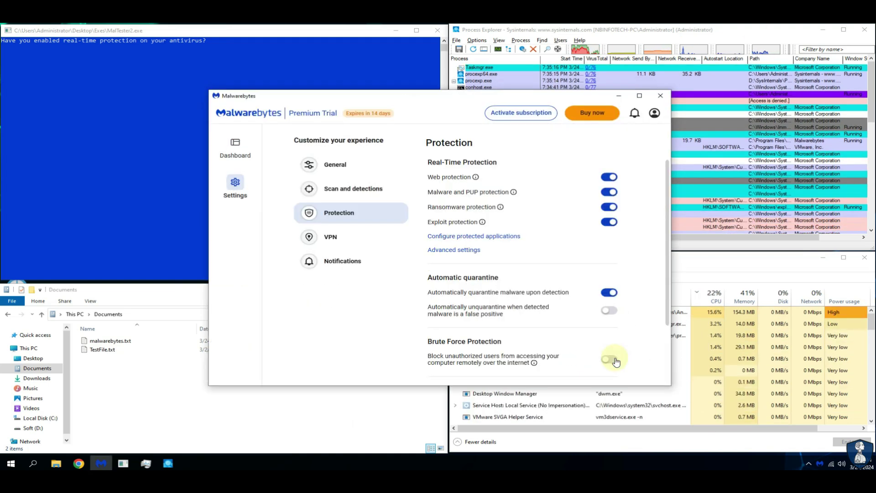
click(235, 145)
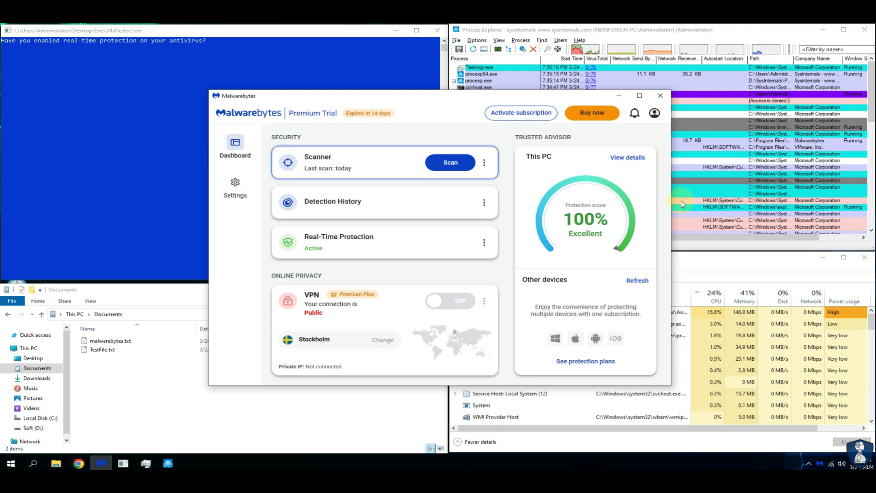
click(619, 96)
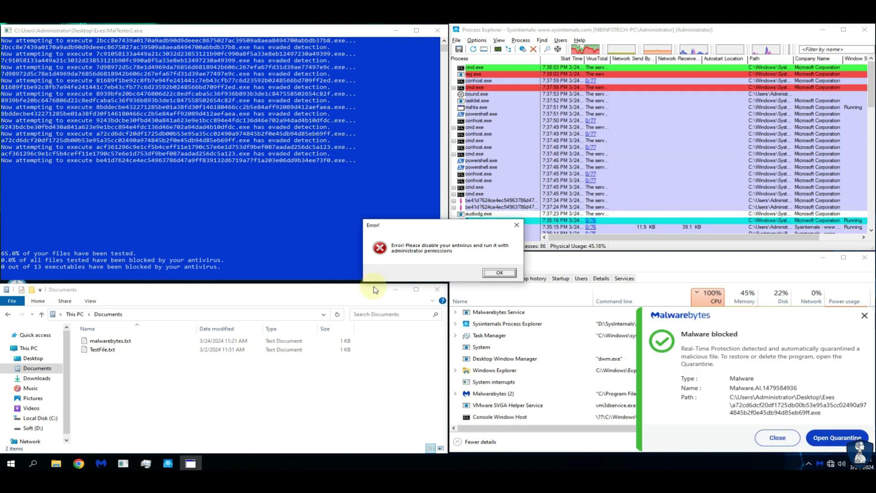
Dismiss the MalTester2 error, highlight the 0.0% final detection rate, and exit the tester
click(498, 273)
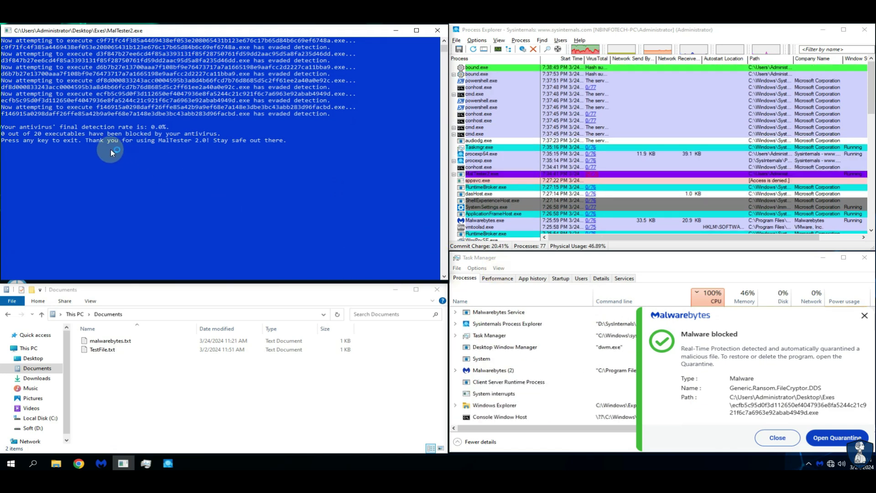
click(36, 134)
drag(61, 128, 164, 128)
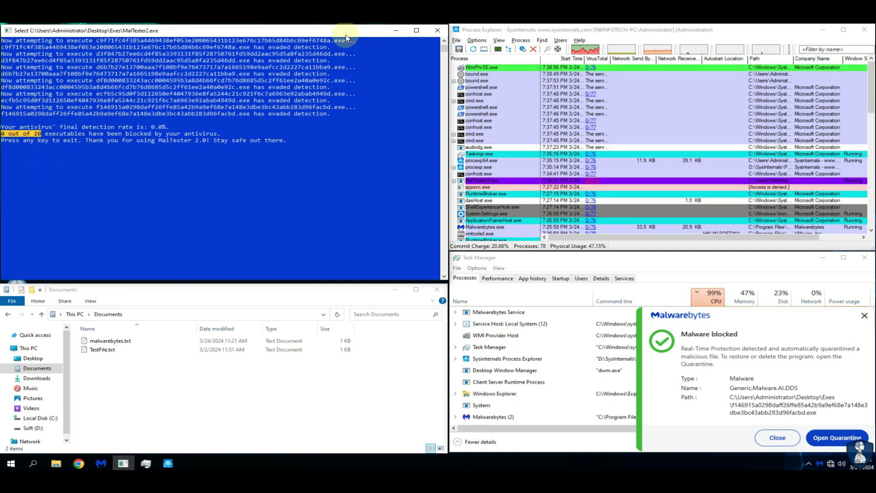
key(Return)
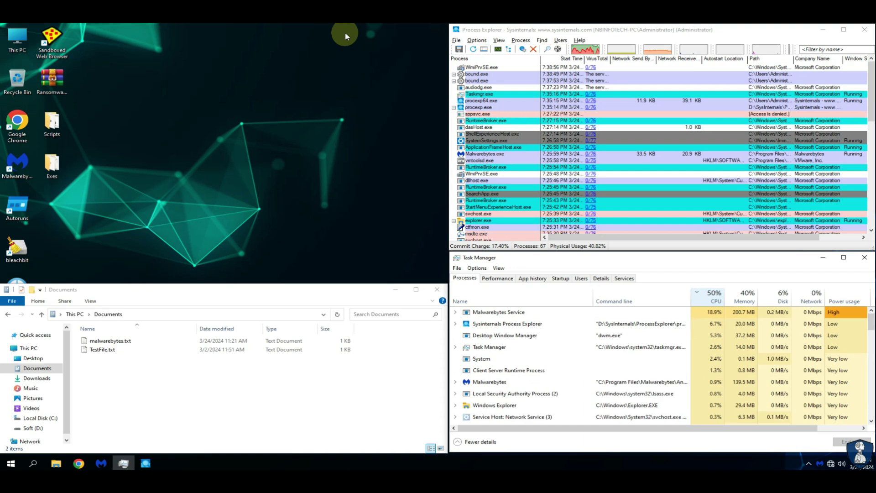
click(747, 32)
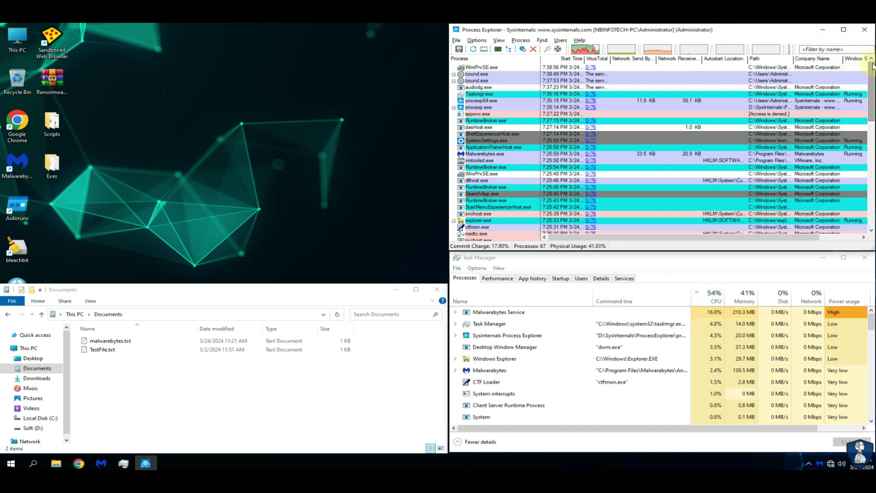
click(197, 386)
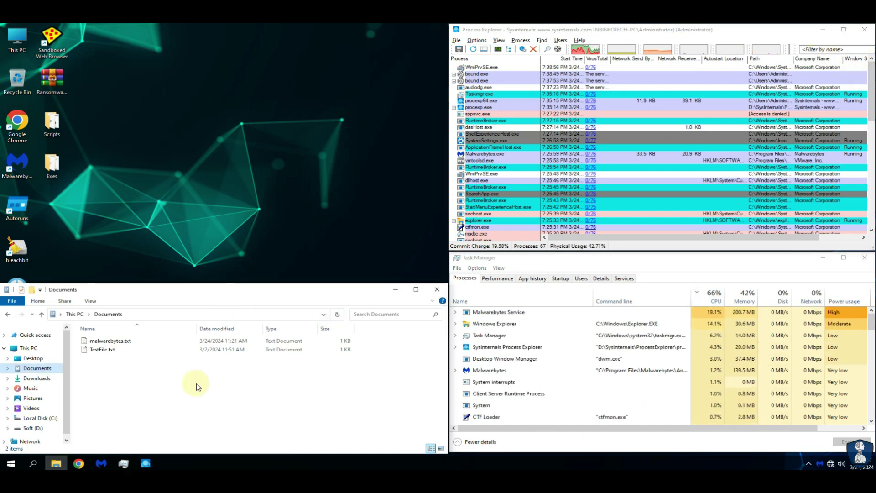
double_click(105, 349)
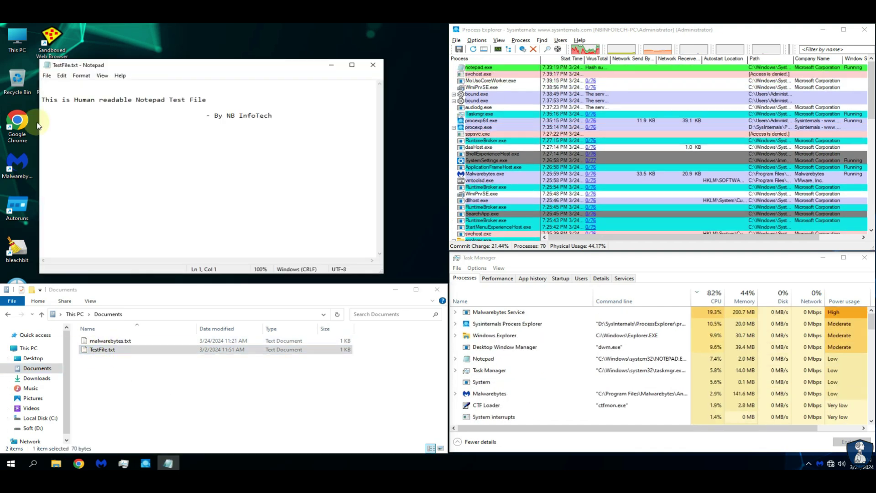
click(372, 67)
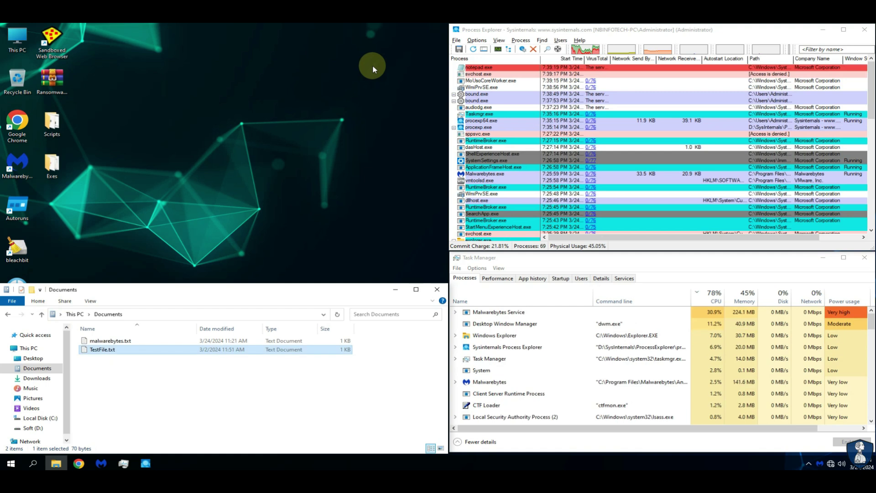
click(692, 32)
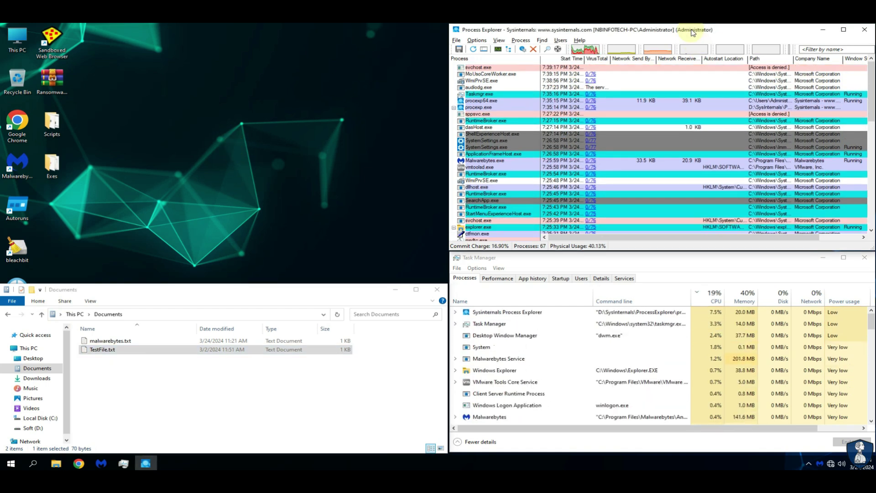
click(693, 266)
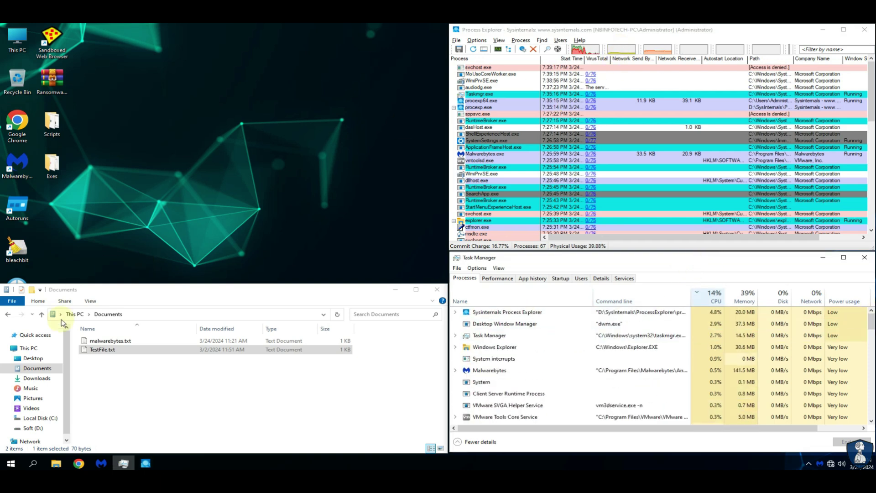
click(30, 399)
click(31, 408)
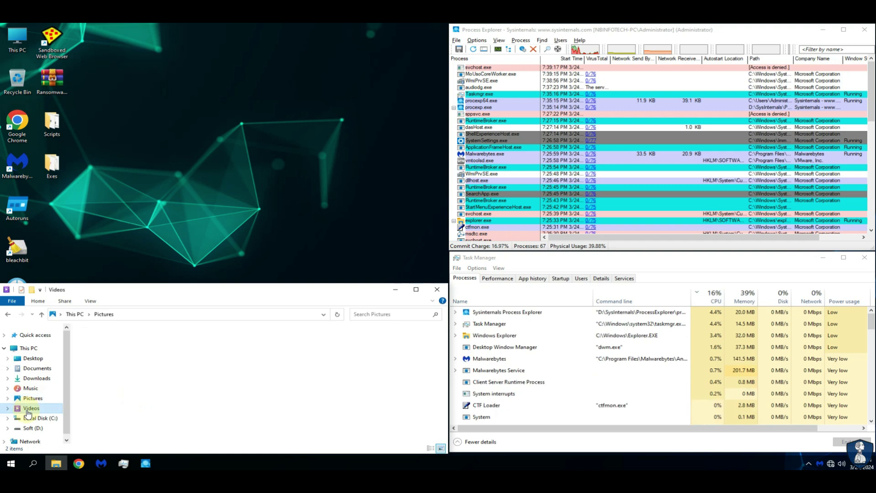
click(34, 370)
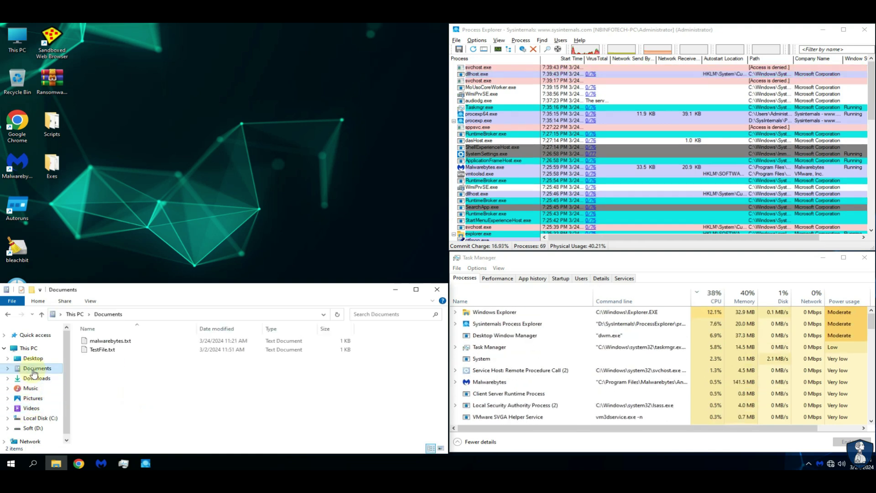
right_click(81, 229)
click(94, 250)
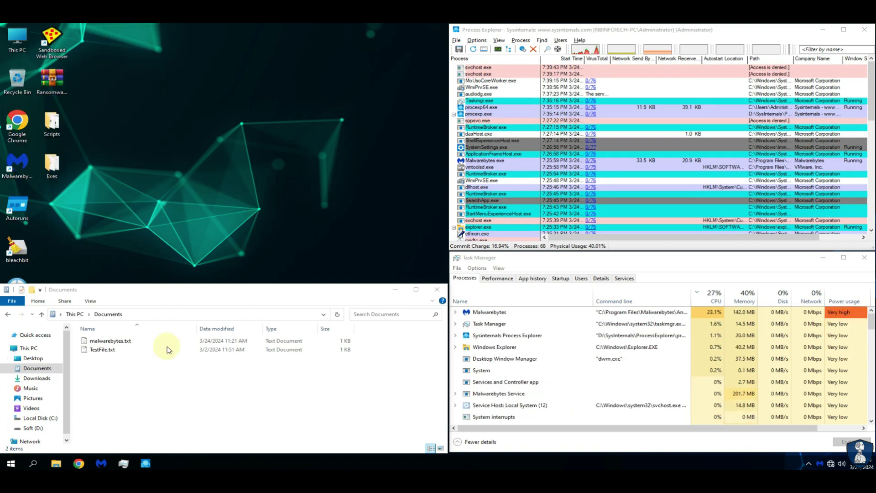
click(597, 58)
drag(871, 162, 871, 97)
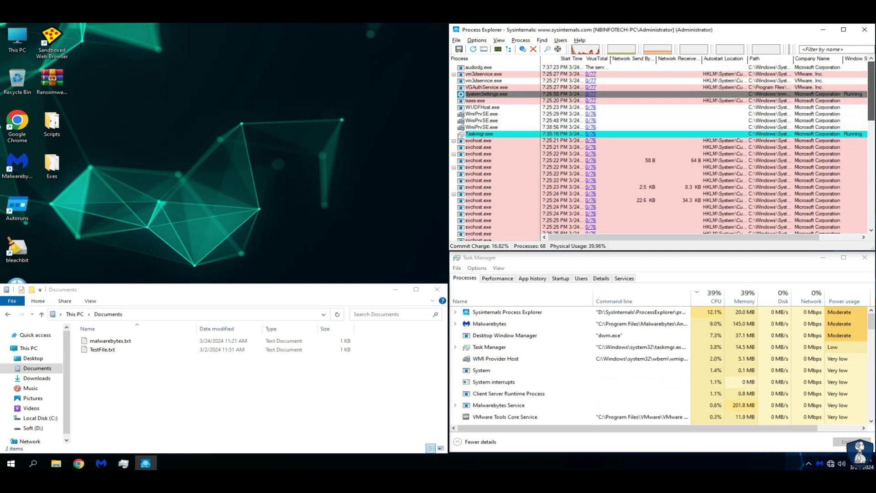
Close Process Explorer, view Task Manager's Startup then Processes tabs, and close the Documents window
click(867, 37)
click(560, 280)
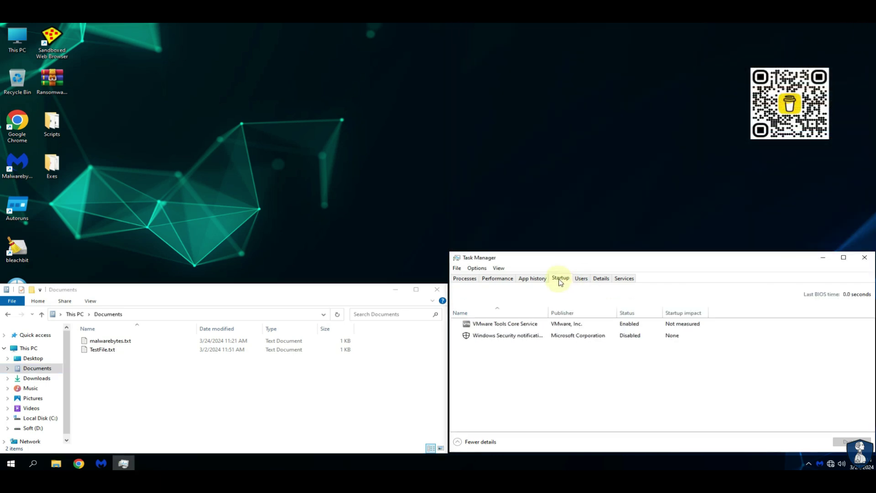
click(465, 278)
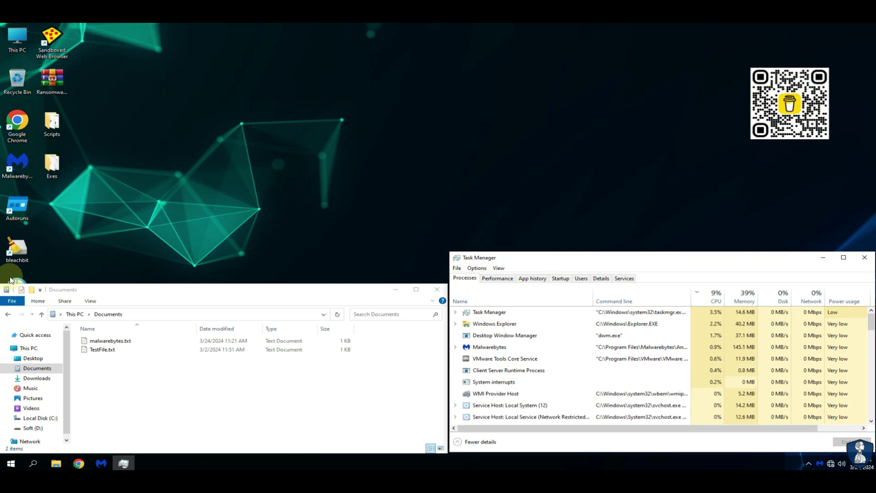
key(alt+F4)
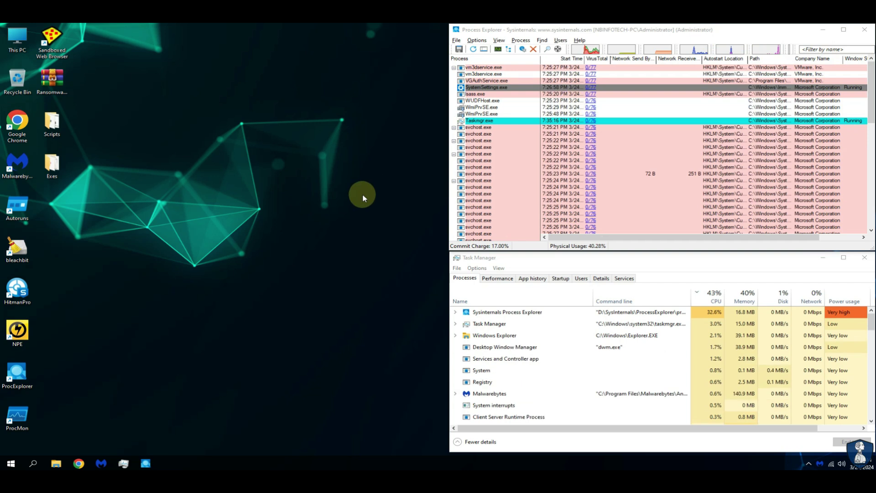
Uncheck Malware Protection in the Malwarebytes tray icon menu to disable real-time protection
drag(871, 83, 872, 223)
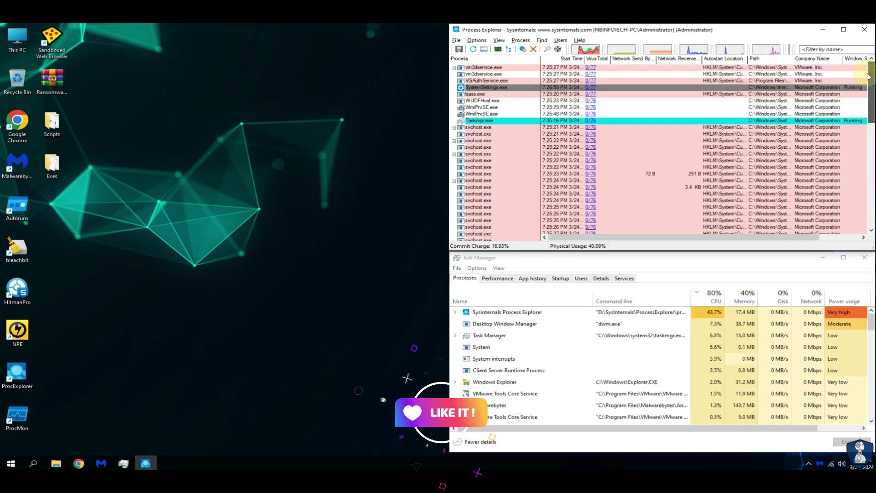
right_click(820, 460)
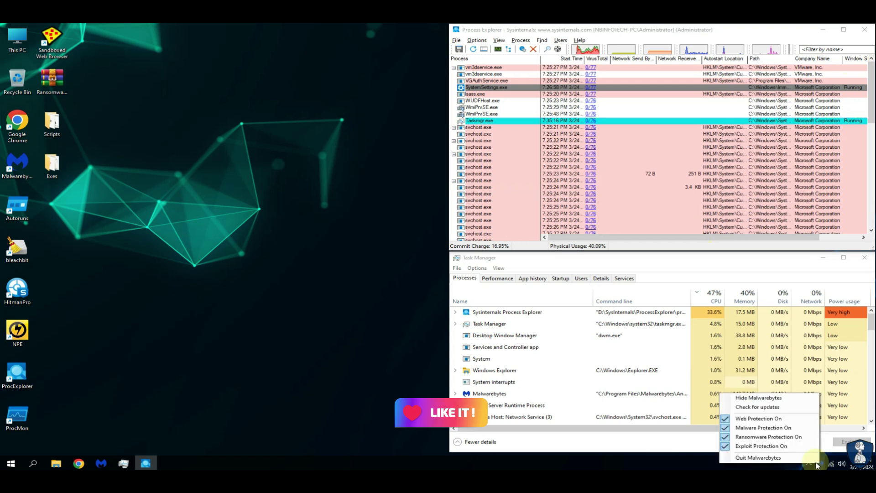
click(779, 429)
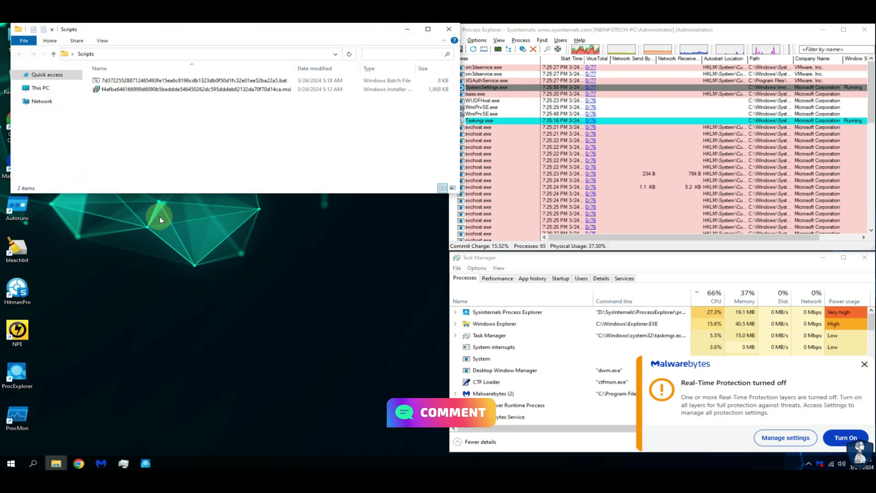
Move the Scripts window to the bottom-left and dismiss the protection-off notification
drag(149, 54, 143, 287)
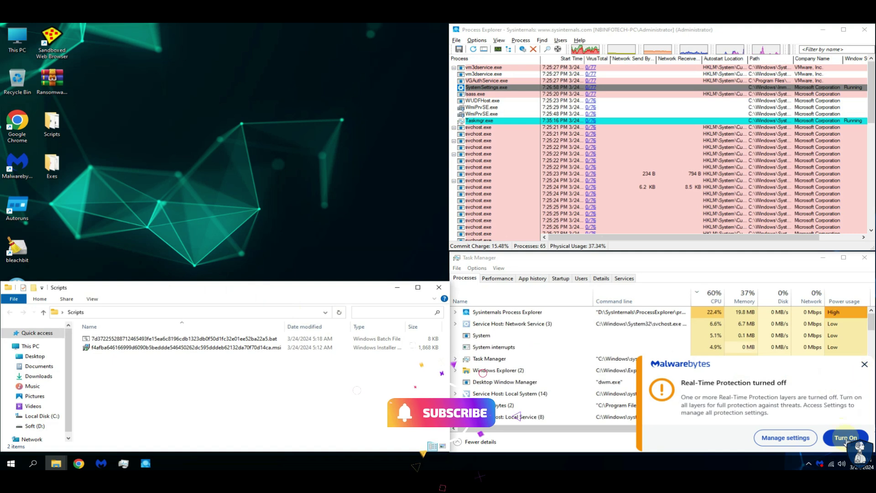
click(864, 363)
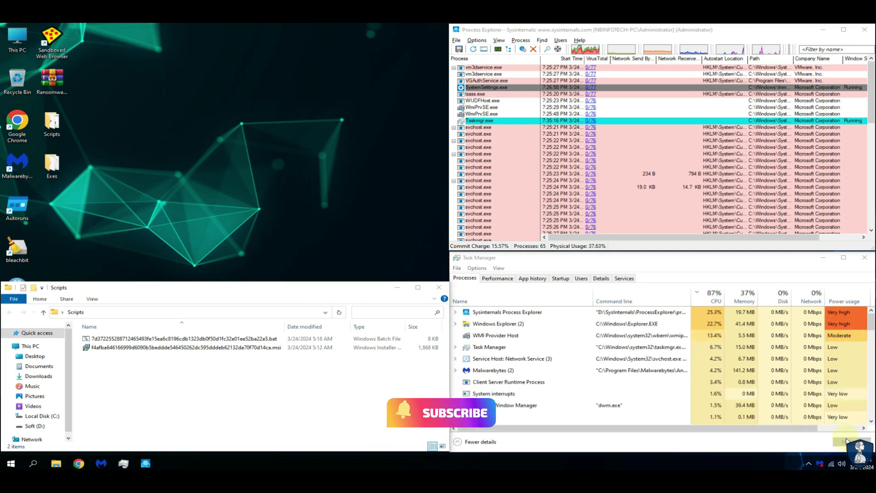
right_click(819, 463)
click(665, 449)
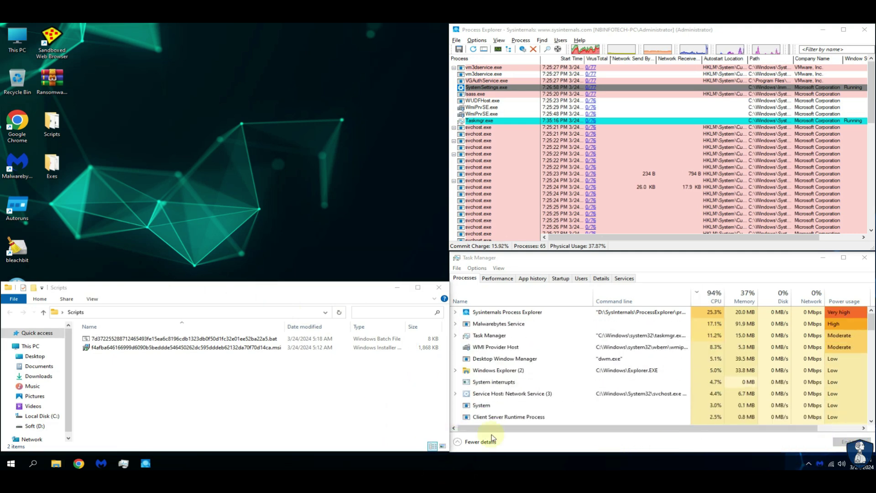
Run the .bat ransomware sample from the Scripts folder with Open
click(162, 340)
right_click(162, 340)
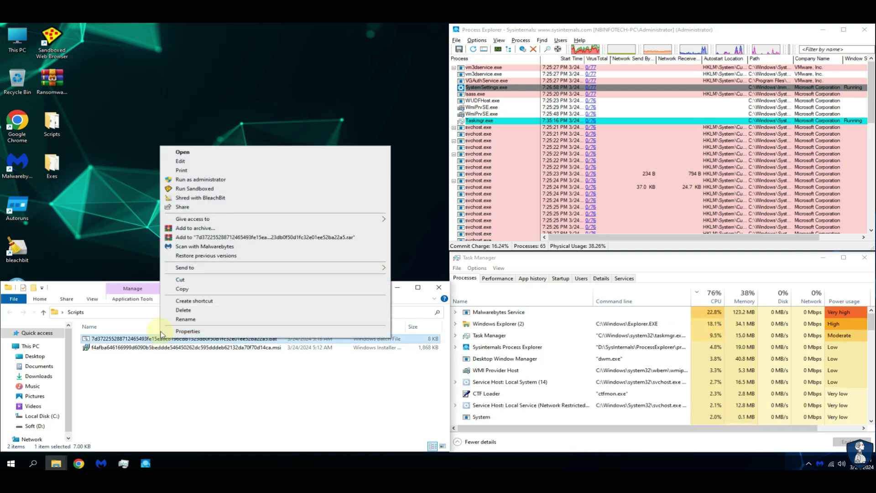
click(198, 151)
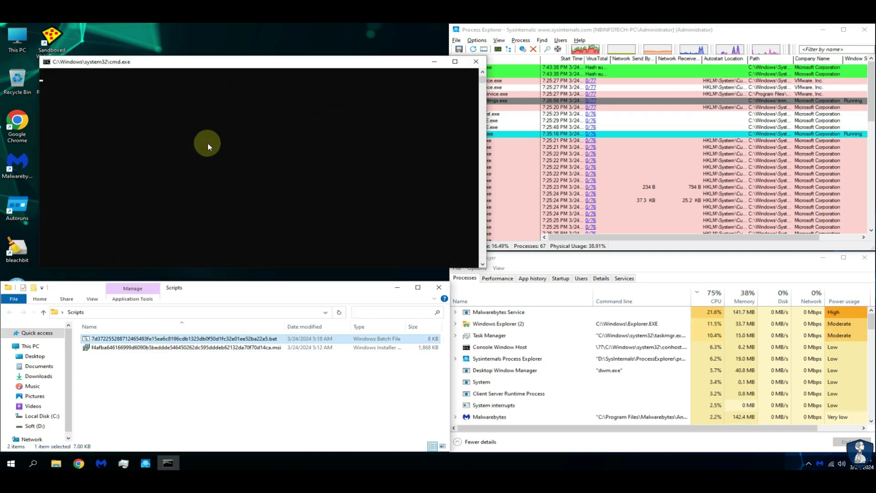
Sort Process Explorer newest-first to find powershell.exe, then dismiss Malwarebytes' website blocked alert
click(561, 33)
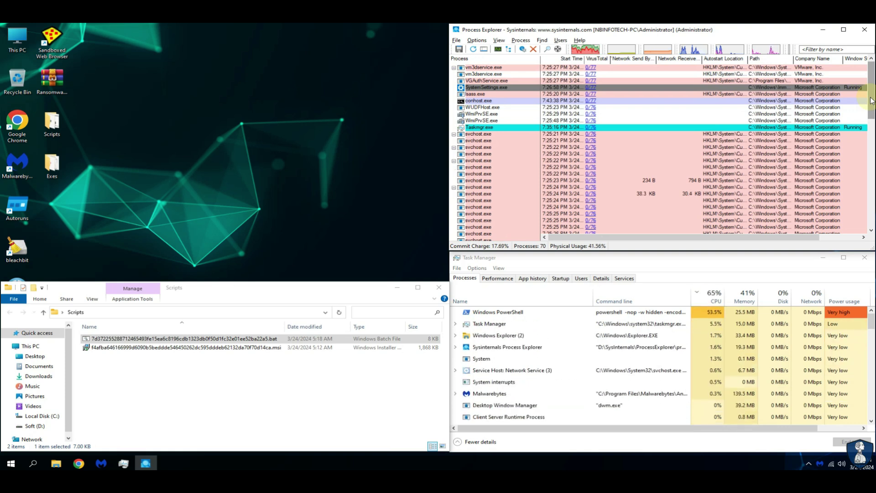
click(571, 60)
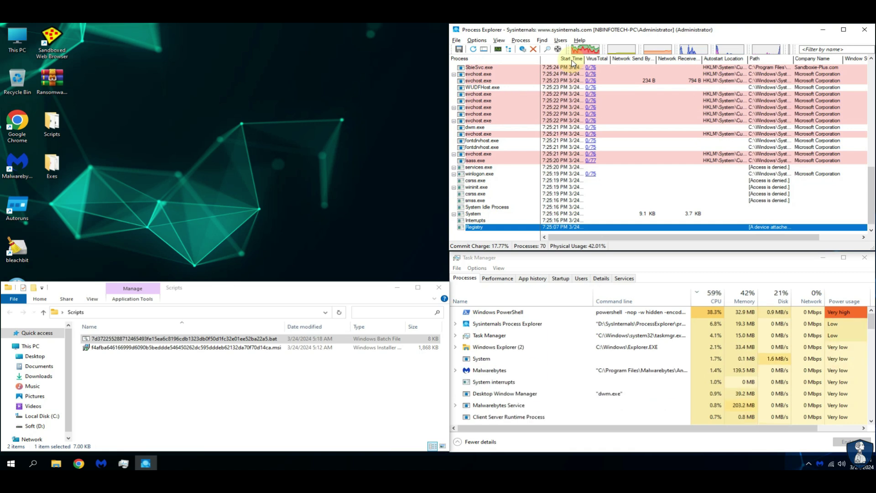
click(572, 62)
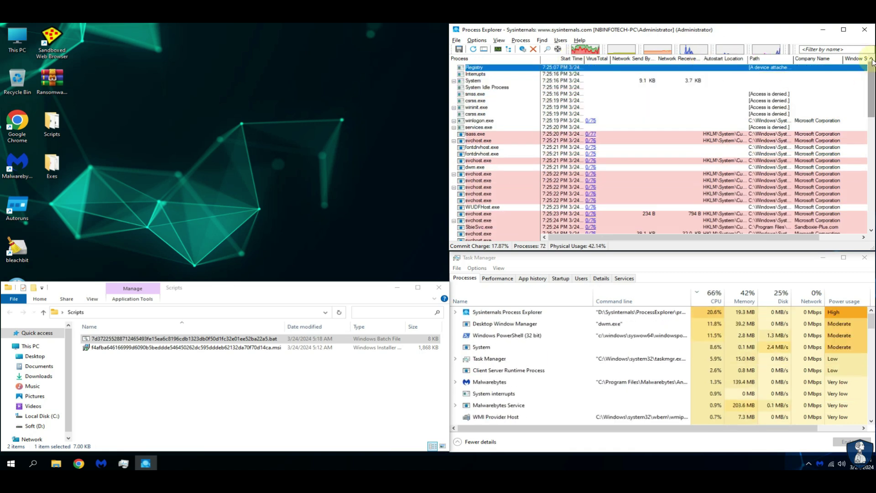
click(558, 61)
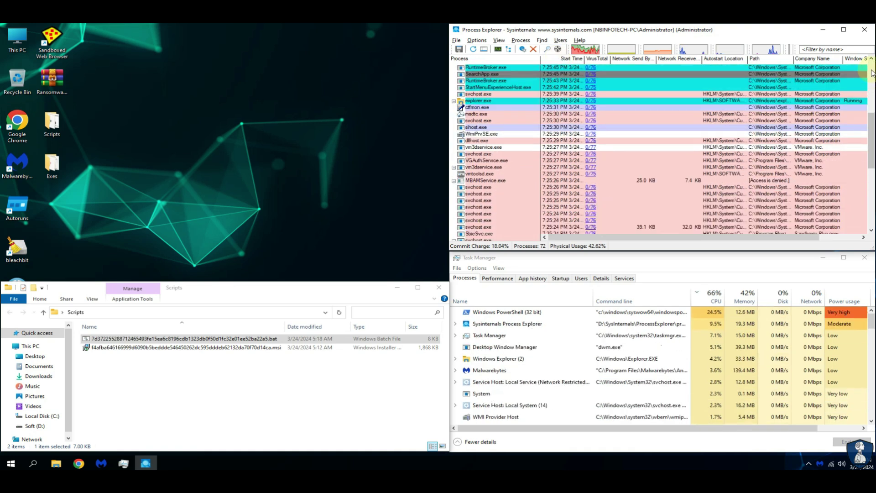
click(490, 75)
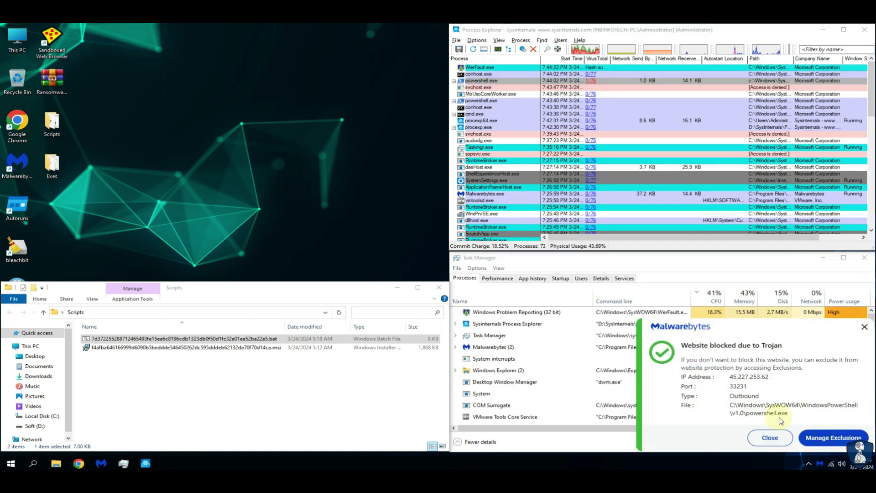
click(771, 437)
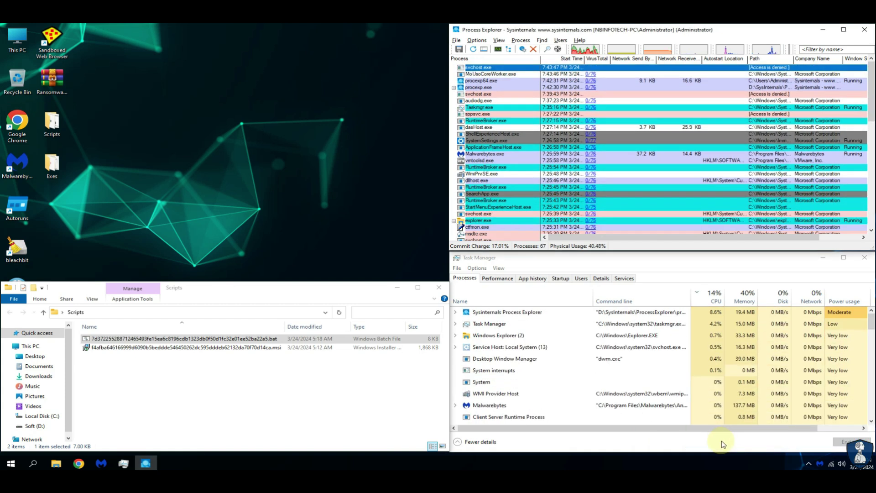
click(148, 395)
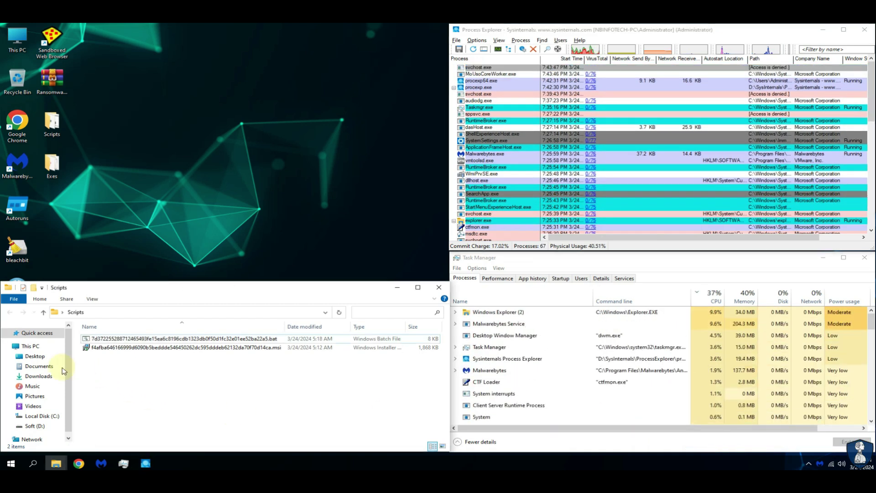
Permanently delete MalTester2.exe and MalTester2-log.txt from the Desktop Exes folder
click(36, 368)
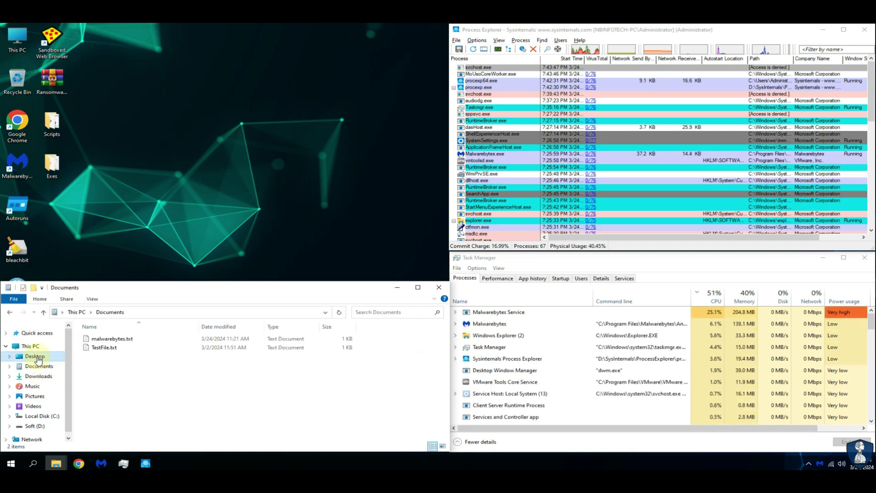
click(35, 356)
double_click(105, 342)
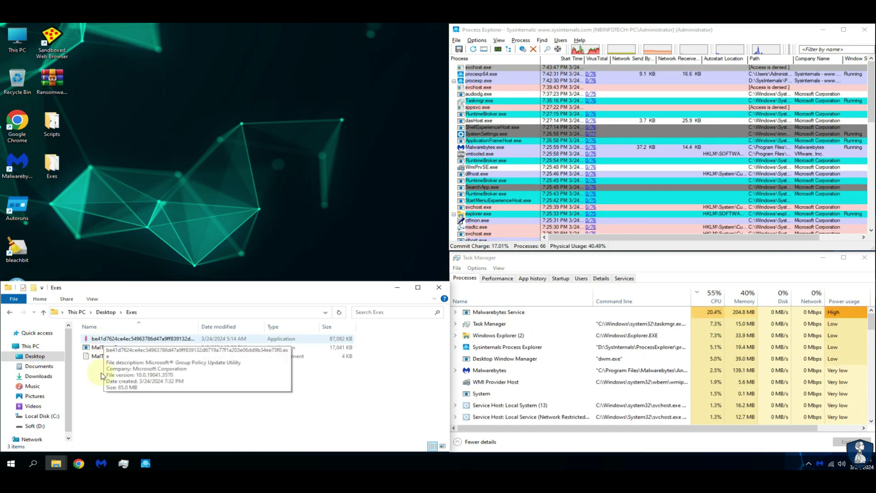
drag(102, 371, 104, 349)
key(shift+Delete)
key(Return)
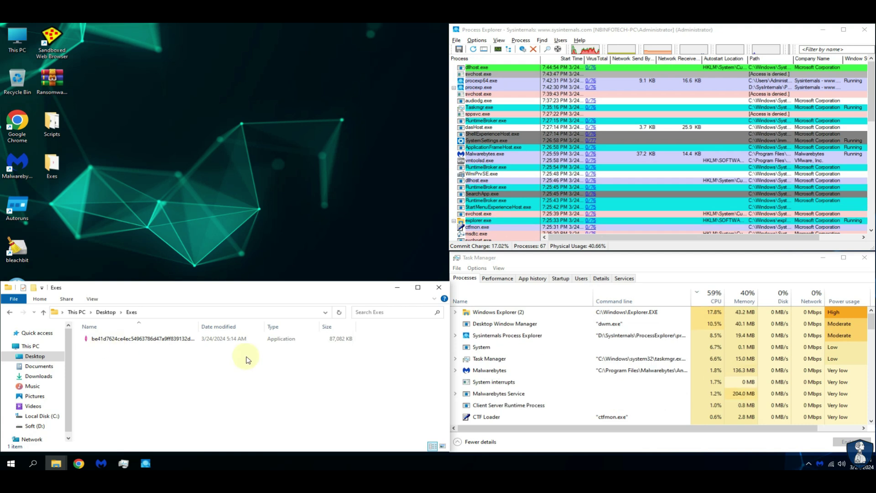
click(438, 287)
Scan the Scripts and Exes folders with Malwarebytes; both report 0 threats
right_click(50, 121)
click(79, 195)
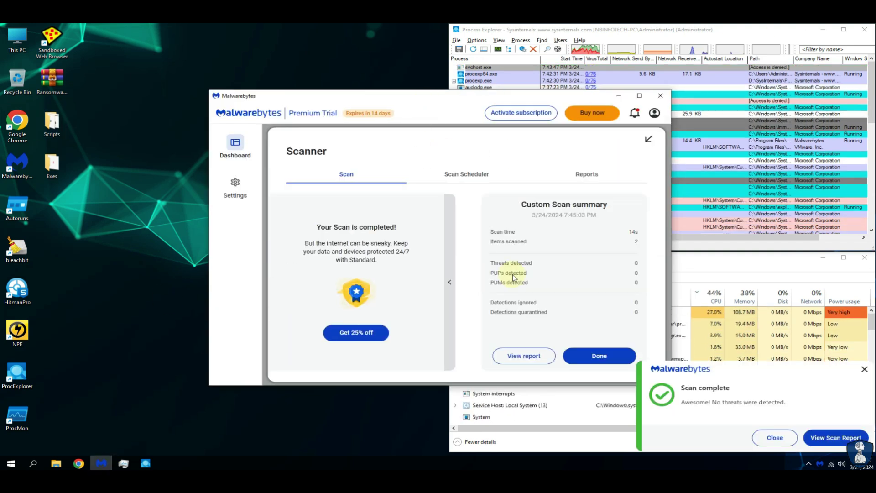
click(777, 438)
click(607, 362)
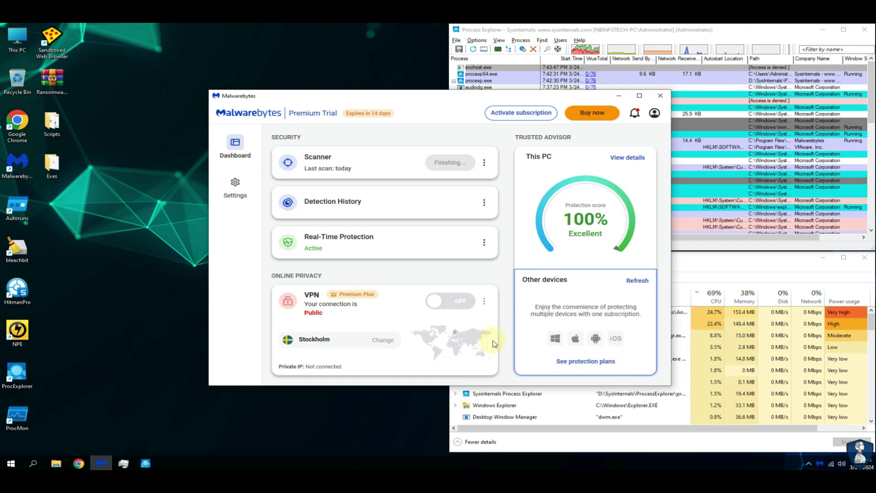
click(660, 96)
right_click(49, 162)
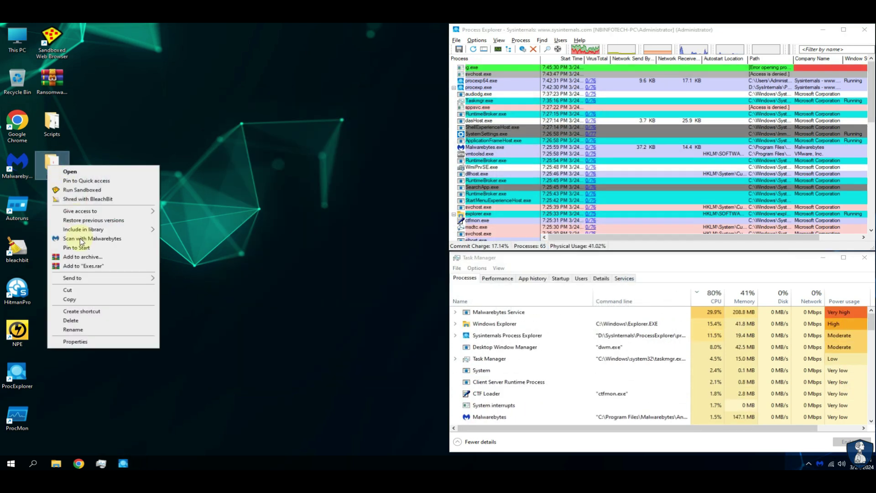
click(81, 237)
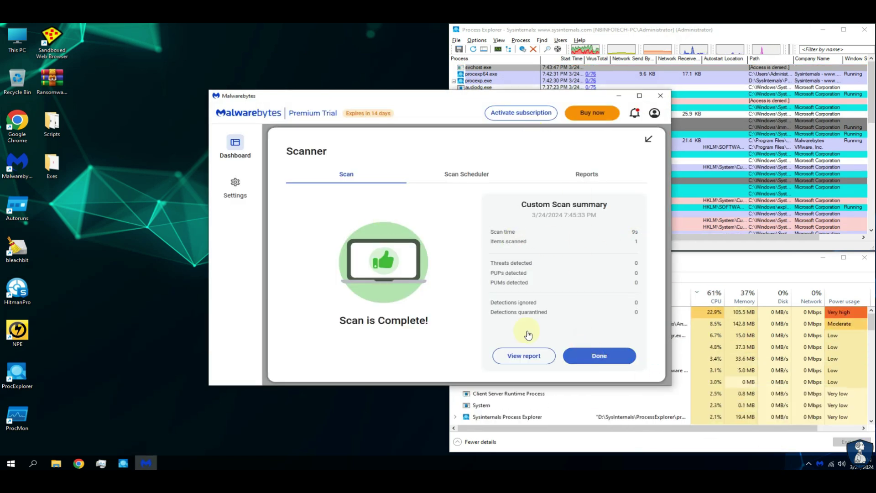
click(660, 96)
Launch Malwarebytes from the desktop shortcut and start a Threat Scan
double_click(52, 122)
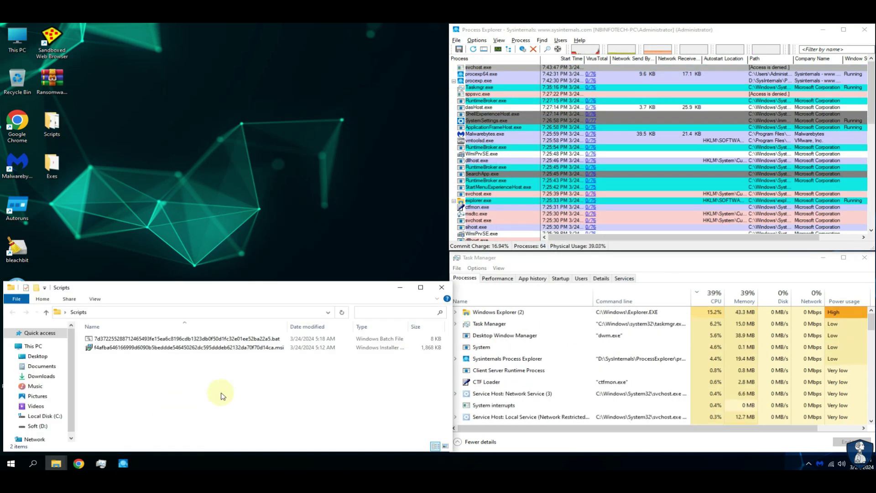
click(446, 286)
click(52, 165)
double_click(56, 170)
click(438, 289)
click(56, 463)
click(437, 289)
double_click(17, 166)
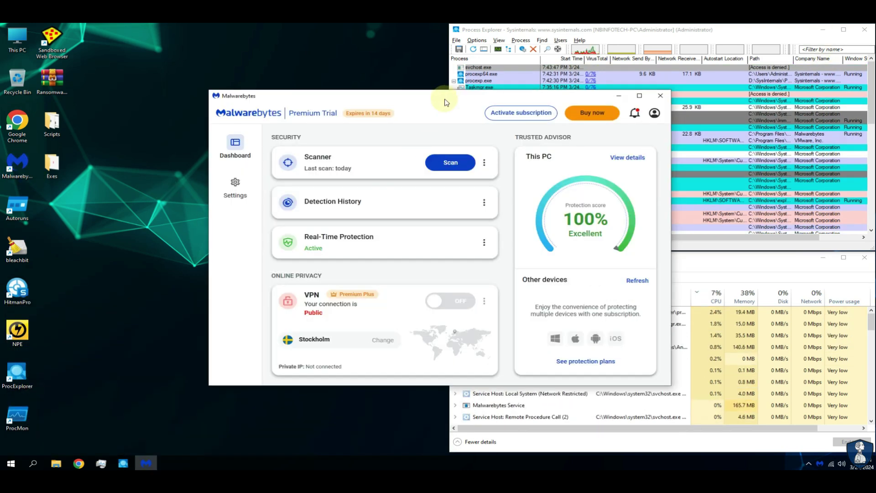
click(450, 163)
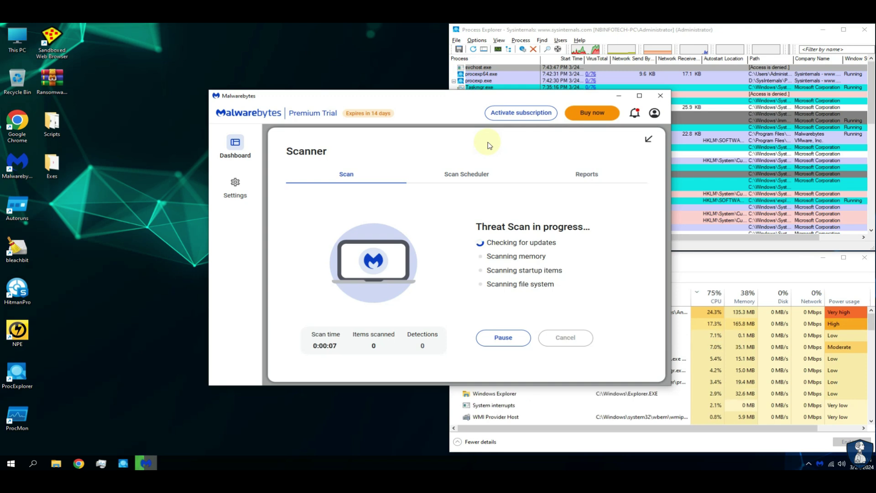
While scanning, browse Documents, Pictures, Videos, Music and Downloads in File Explorer
click(76, 175)
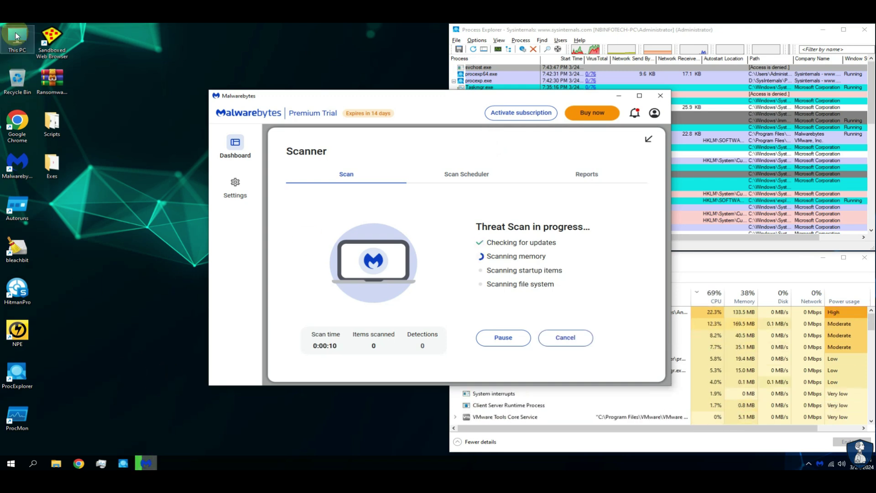
click(87, 320)
key(super+e)
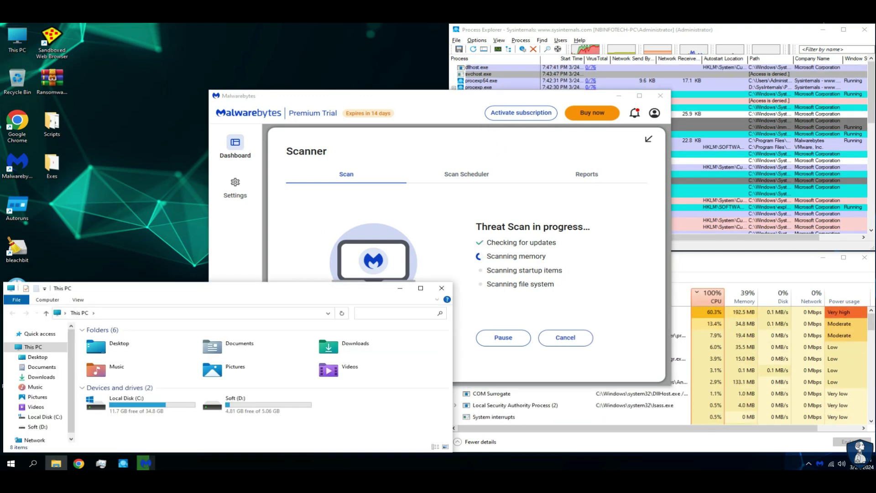
double_click(242, 349)
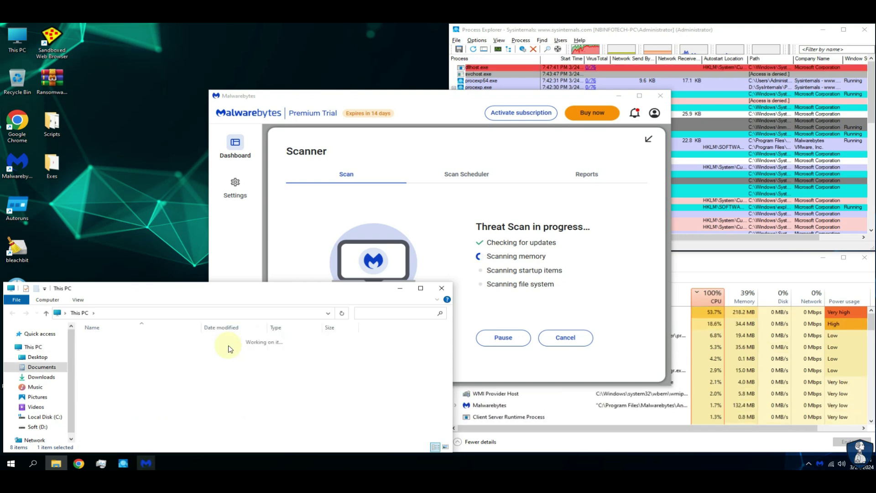
click(35, 396)
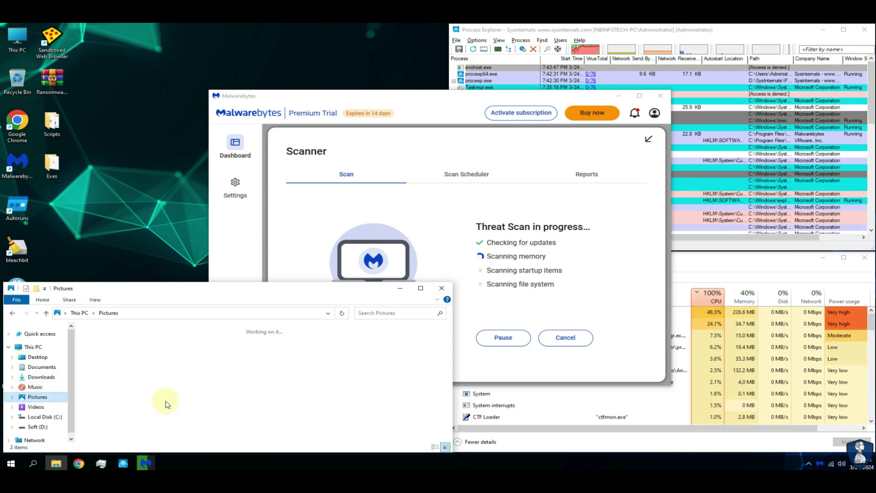
click(30, 408)
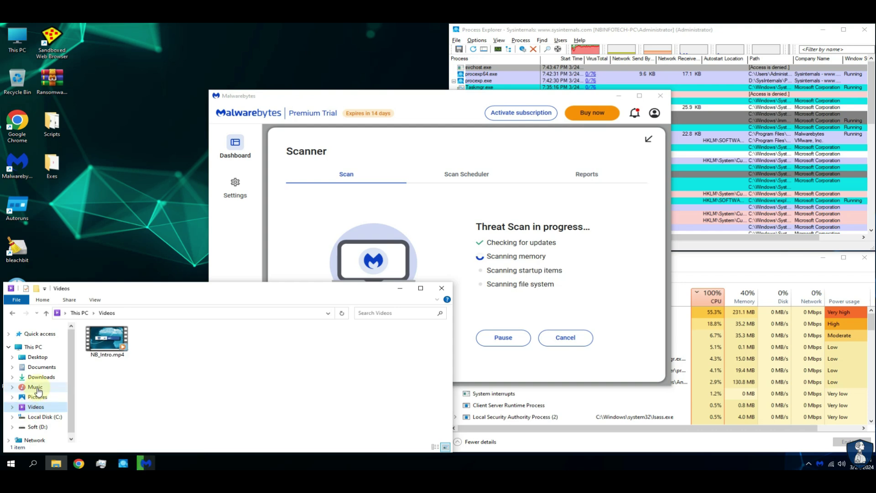
click(37, 387)
click(41, 377)
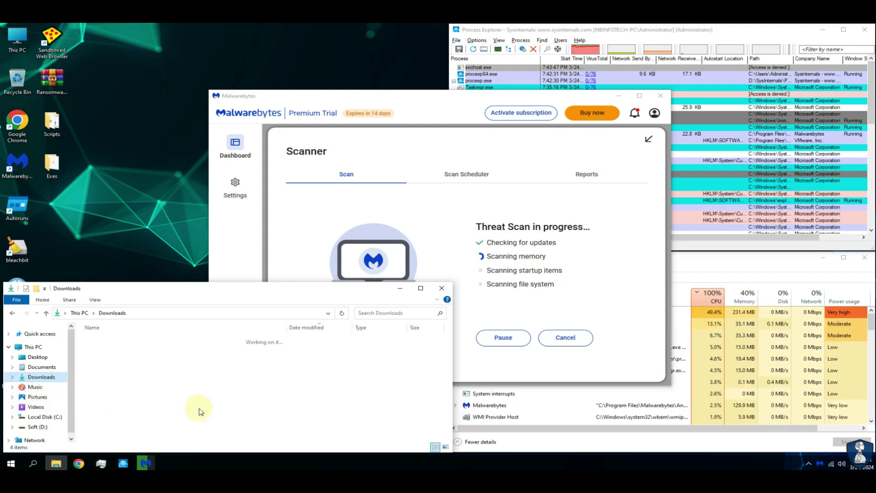
click(441, 288)
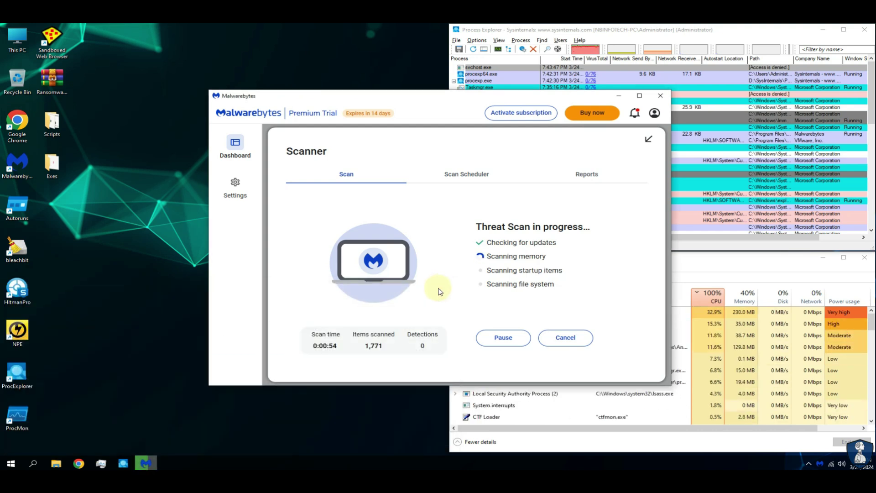
Close the scan summary showing 0 threats across 213,085 items, then exit Malwarebytes
drag(445, 93, 237, 100)
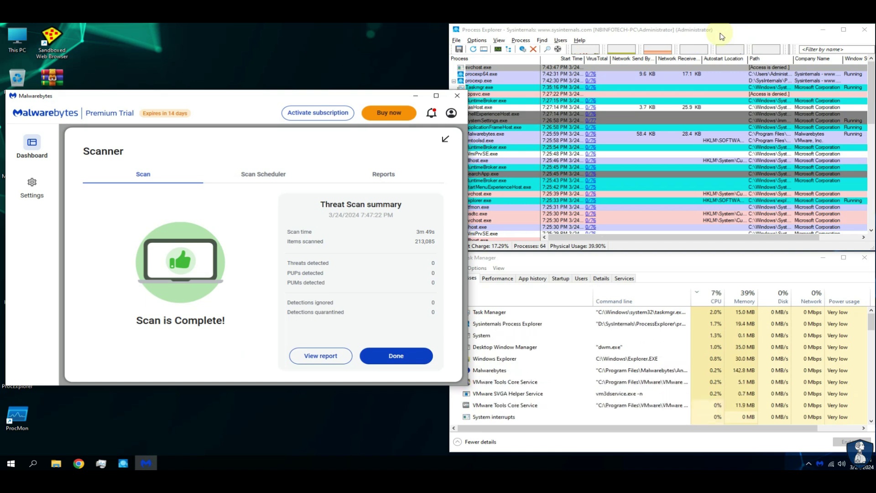
click(396, 356)
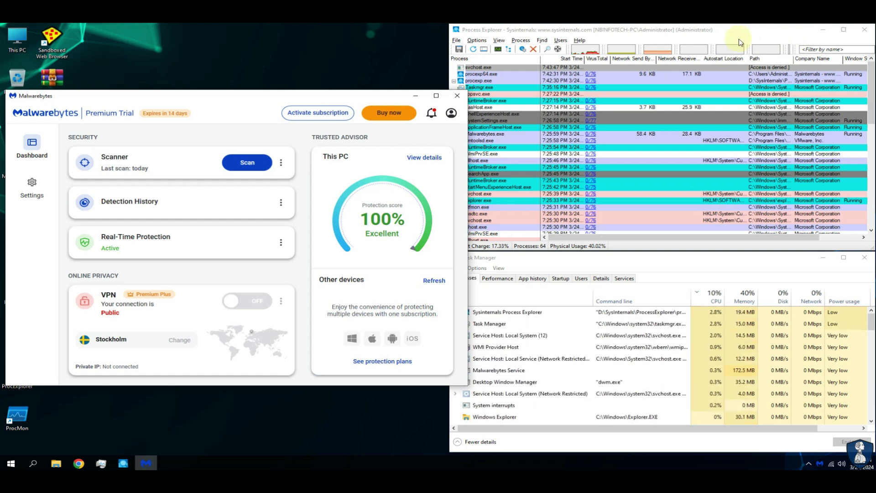
click(457, 95)
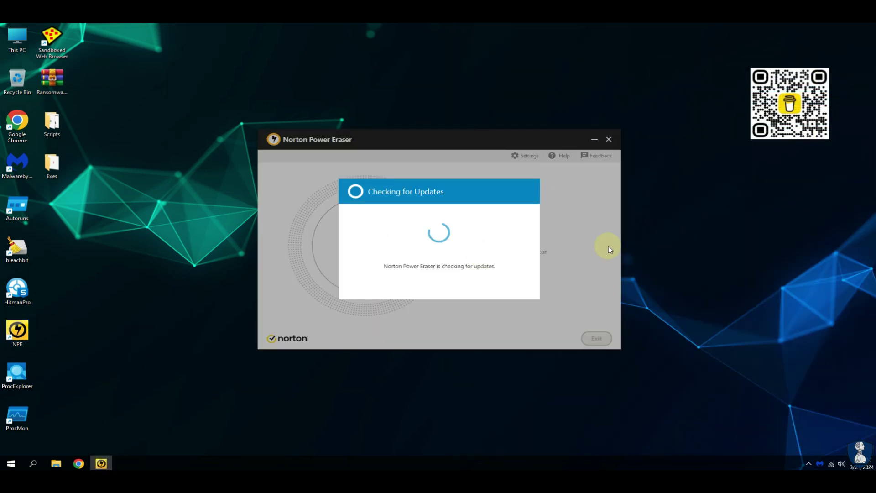
Run a Norton Power Eraser scan with rootkit restart and exit on No Threats Found
click(524, 156)
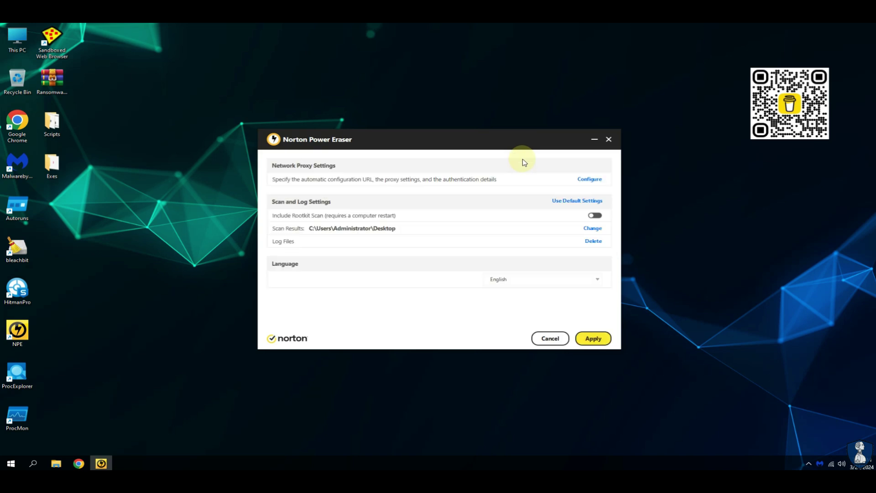
click(593, 339)
click(497, 214)
click(508, 283)
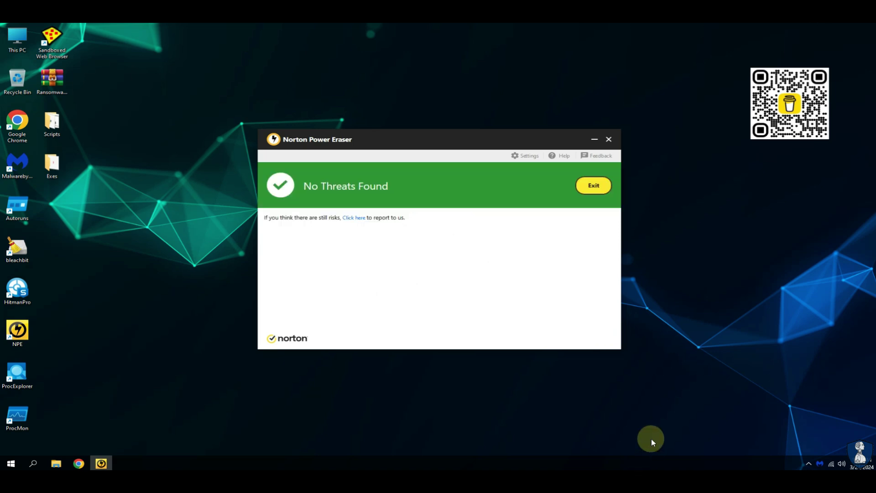
click(593, 190)
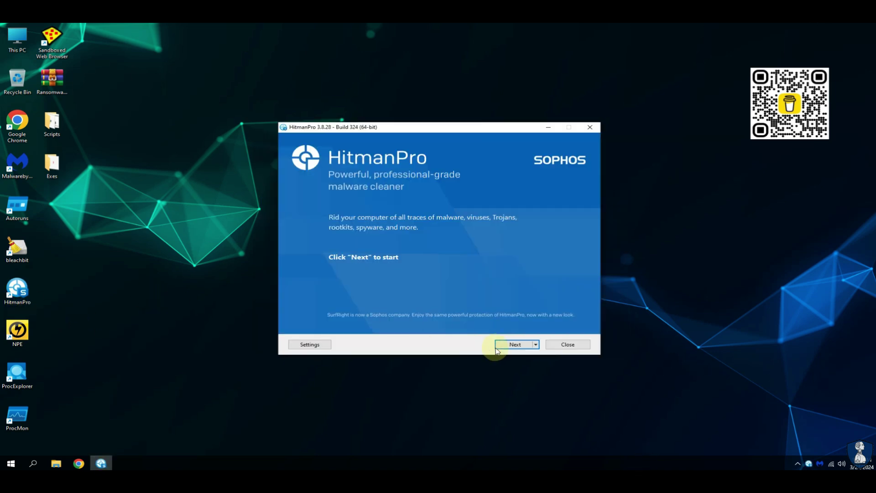
Run a HitmanPro scan with no threats found, then launch Chrome on VirusTotal's upload page
click(501, 345)
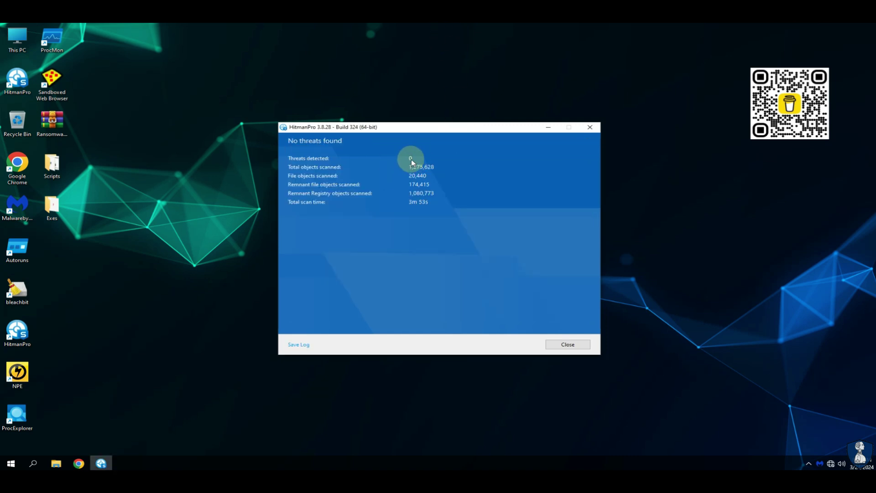
click(567, 344)
double_click(50, 172)
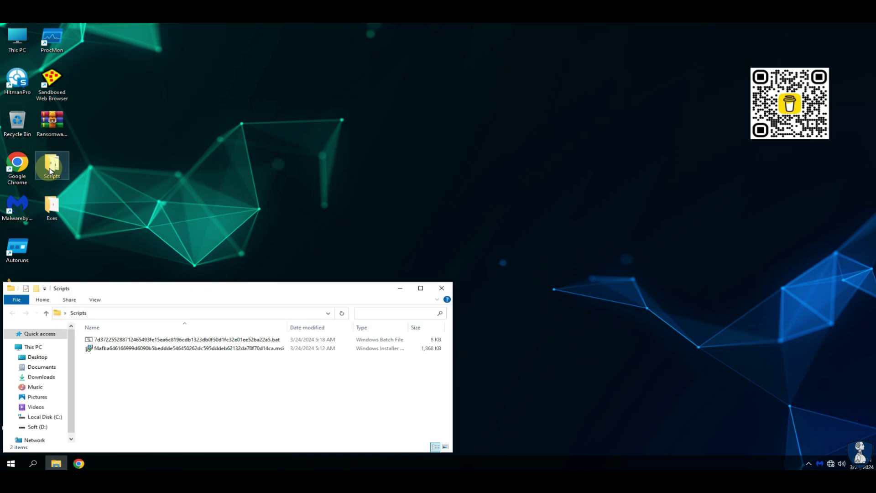
click(441, 288)
double_click(57, 208)
click(442, 288)
double_click(18, 162)
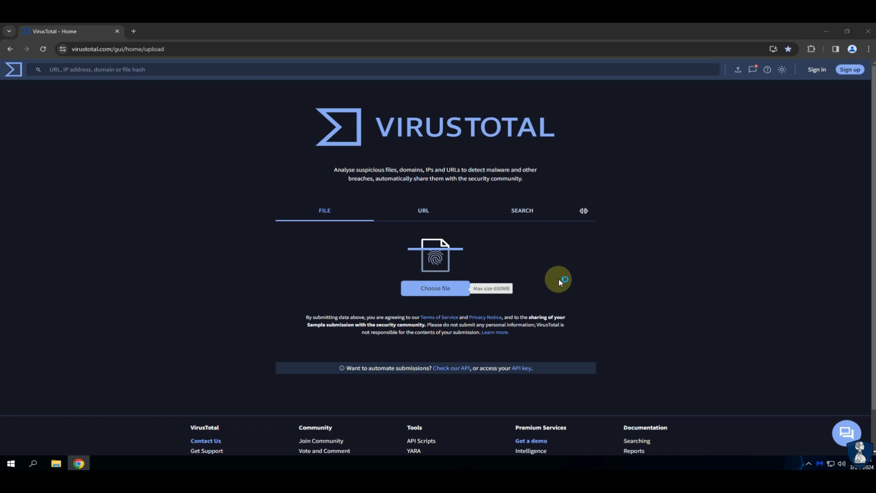
Upload GPUpdate.exe from the Desktop Exes folder to VirusTotal
click(28, 101)
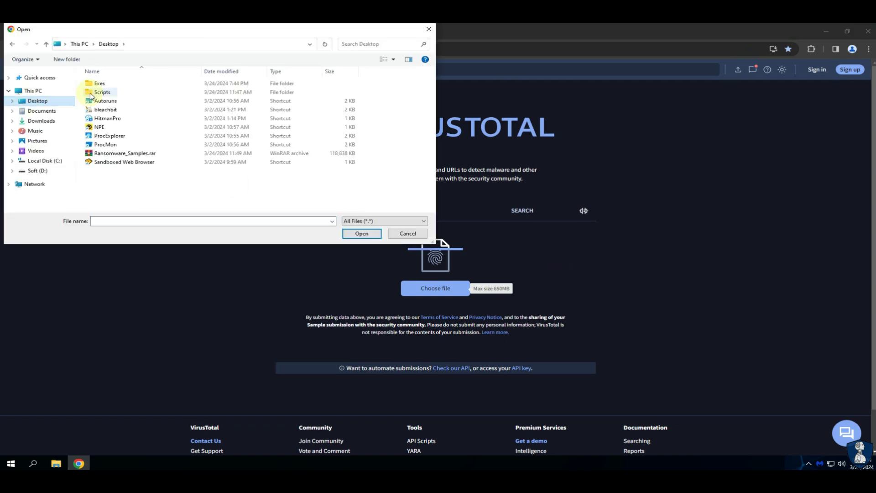
double_click(94, 83)
click(119, 82)
click(362, 233)
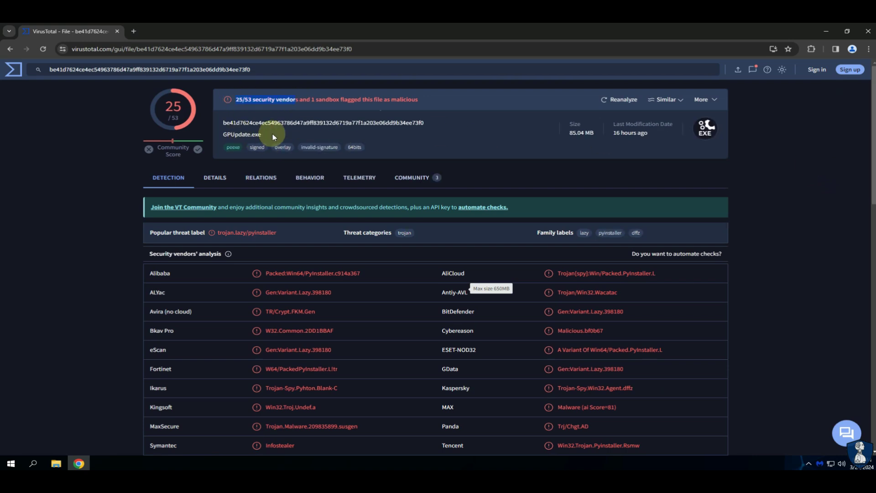
Review the 25/53 report, noting ESET-NOD32's detection and Malwarebytes' Undetected result
drag(874, 199, 874, 239)
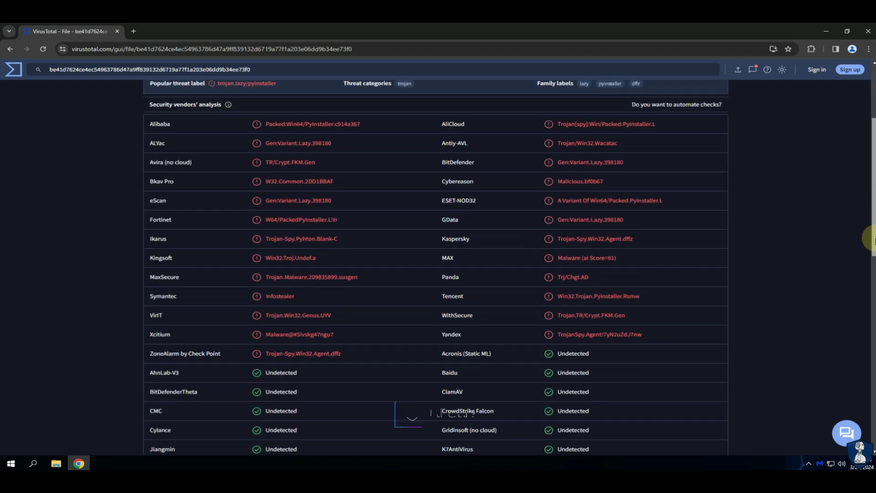
drag(442, 200, 634, 200)
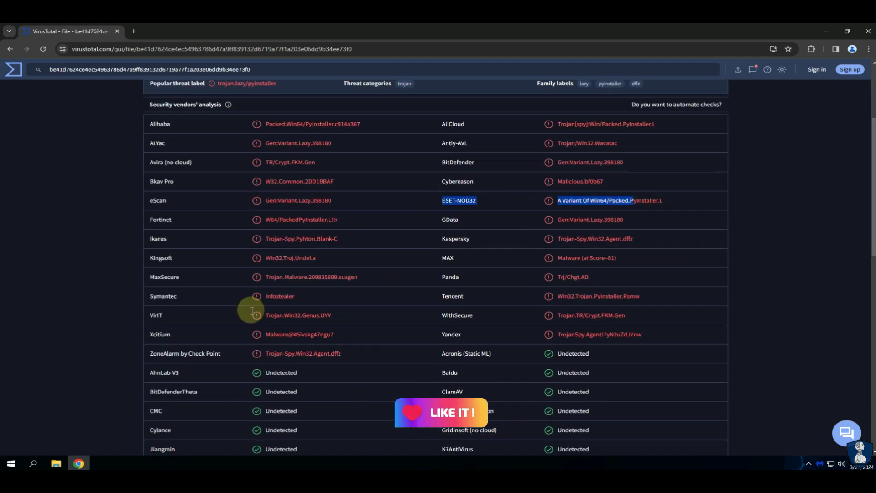
scroll(666, 419, down, 3)
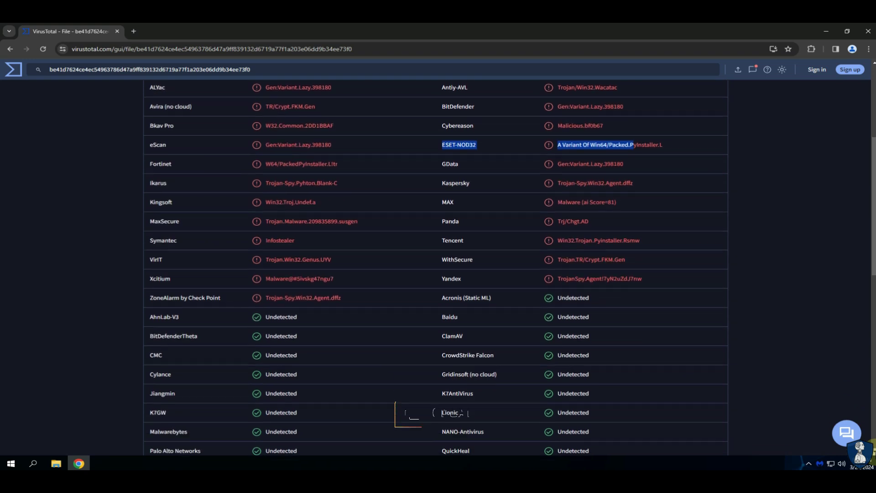
scroll(667, 419, down, 2)
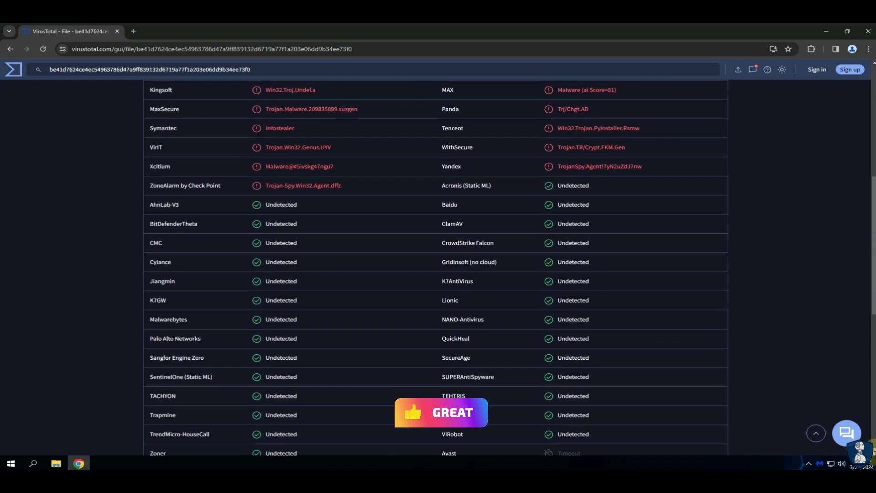
drag(154, 288, 319, 286)
Start another upload and browse to the Desktop Scripts folder in the file chooser
click(872, 89)
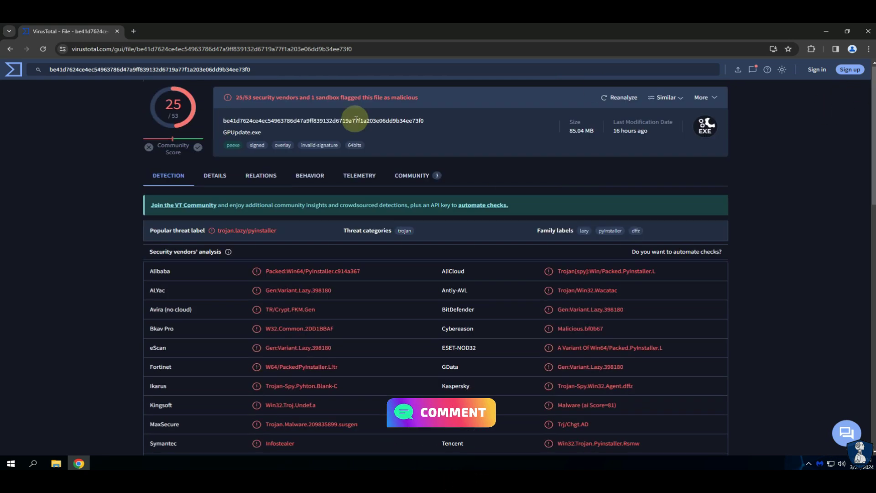
click(737, 70)
click(430, 258)
click(108, 43)
double_click(105, 91)
Upload the .bat sample and scroll its 35/60 vendor results, including ESET-NOD32's PowerShell/Kryptik.EJ
click(136, 84)
click(361, 233)
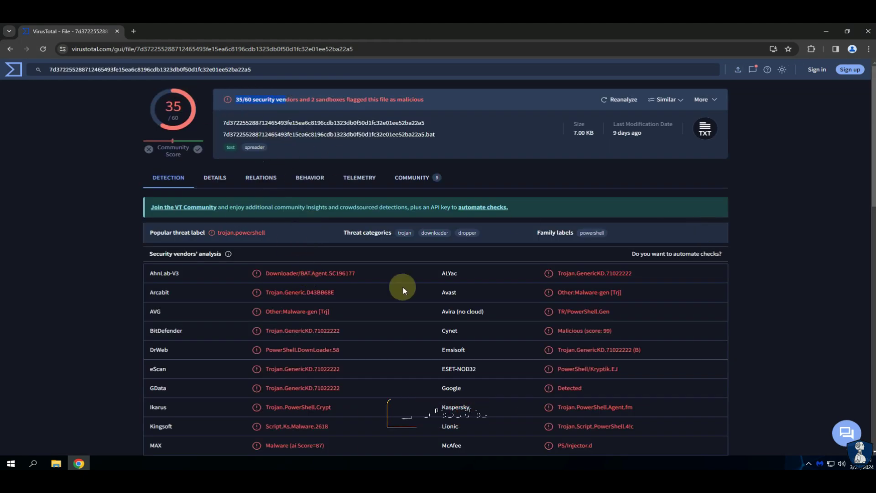
scroll(871, 423, down, 3)
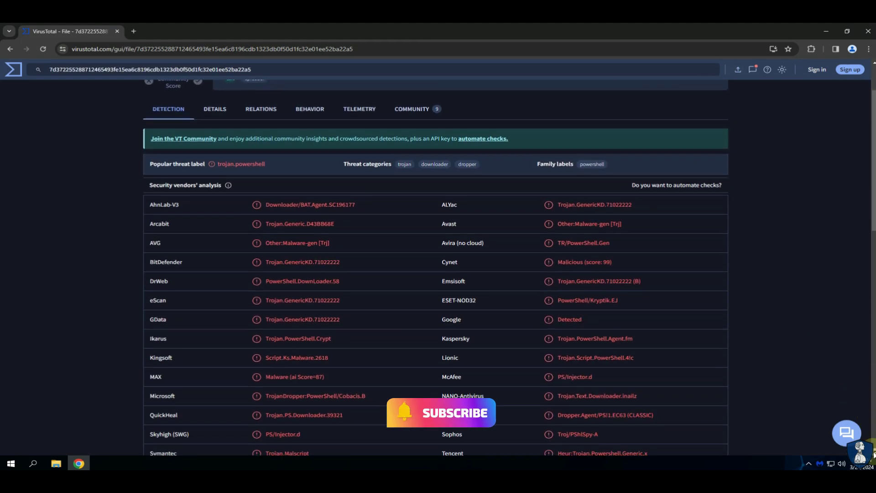
scroll(873, 454, down, 3)
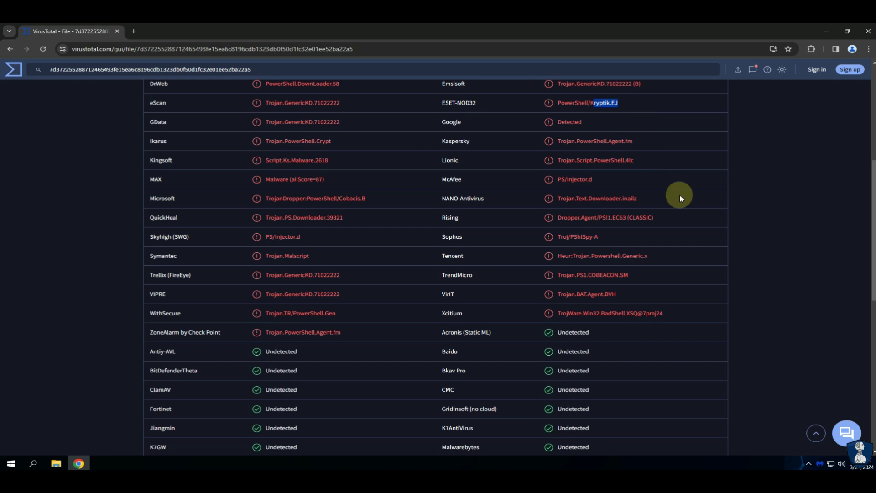
drag(567, 294, 595, 294)
scroll(870, 449, down, 1)
scroll(871, 449, down, 2)
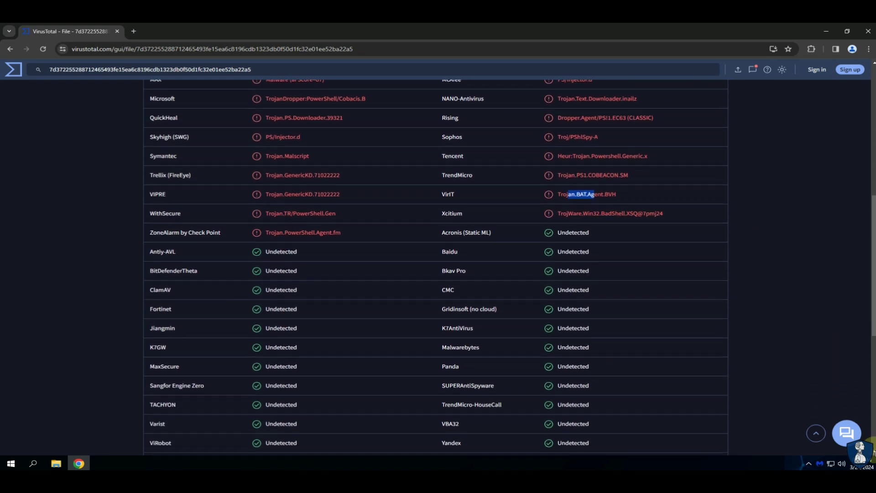
drag(871, 289, 868, 166)
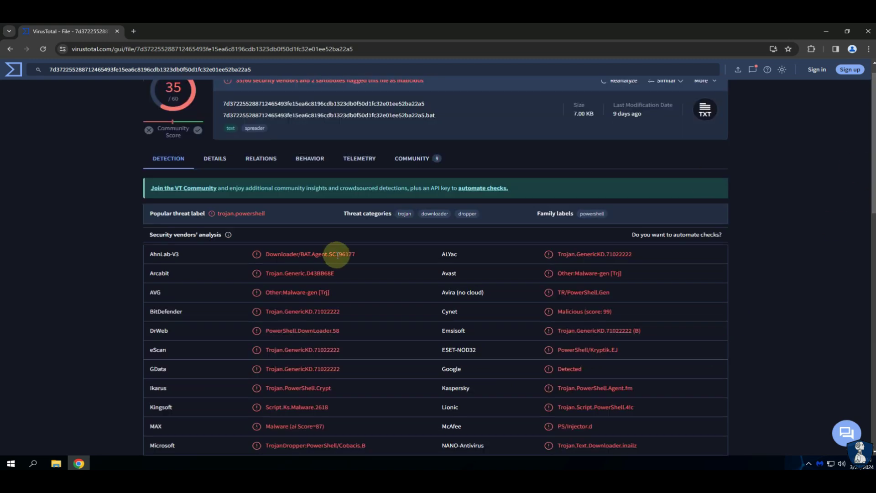